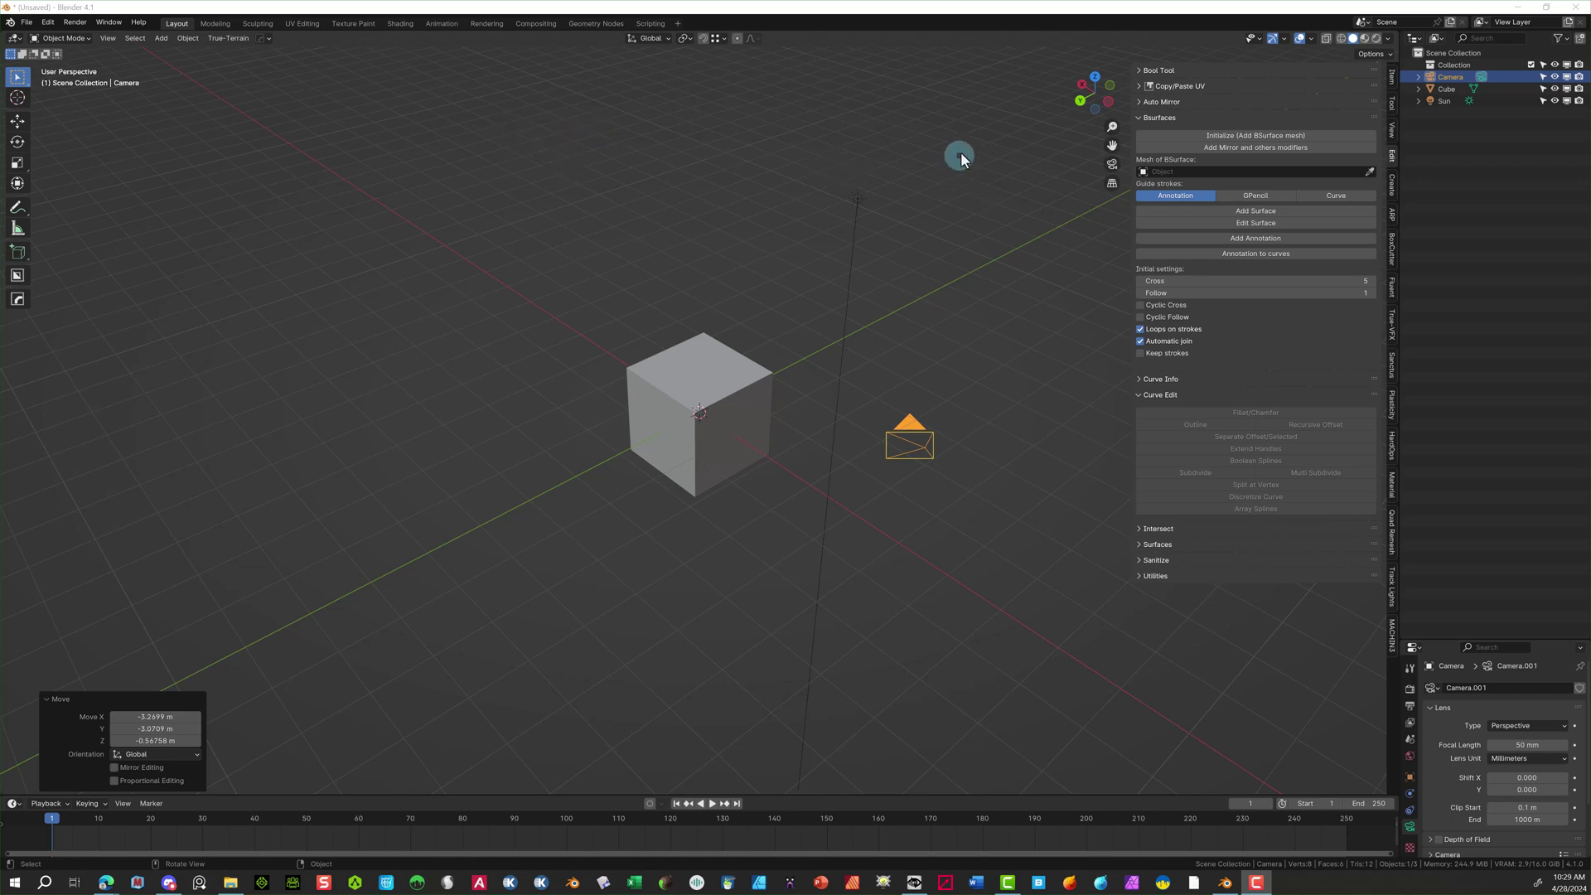
# Box-select the default cube, camera and sun and delete all three.
pyautogui.moveTo(988, 133); pyautogui.dragTo(405, 594)
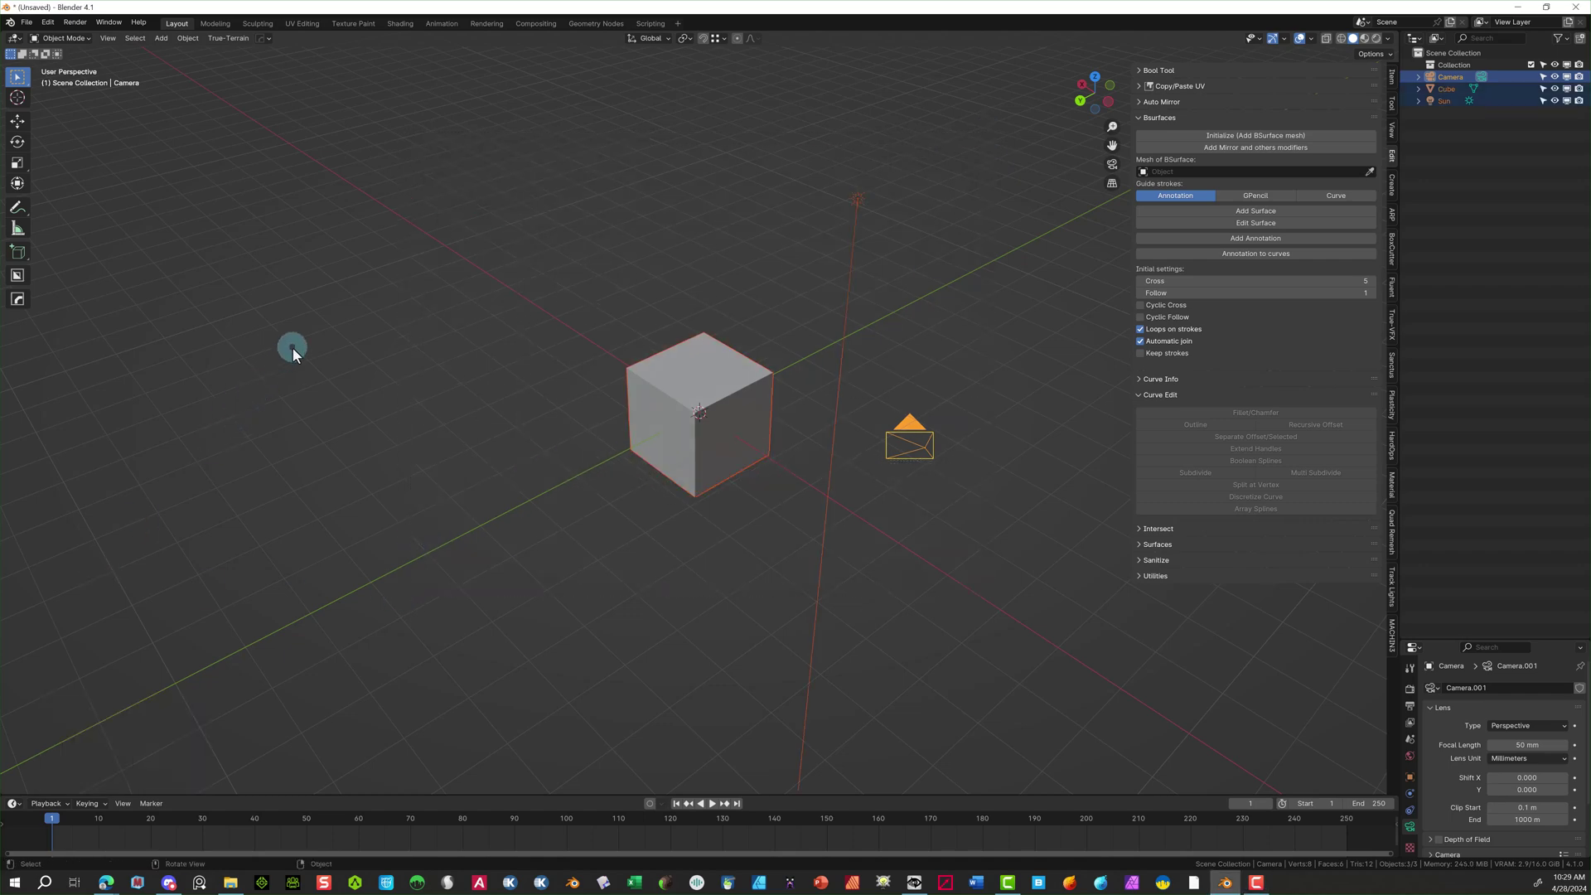
pyautogui.press('Delete')
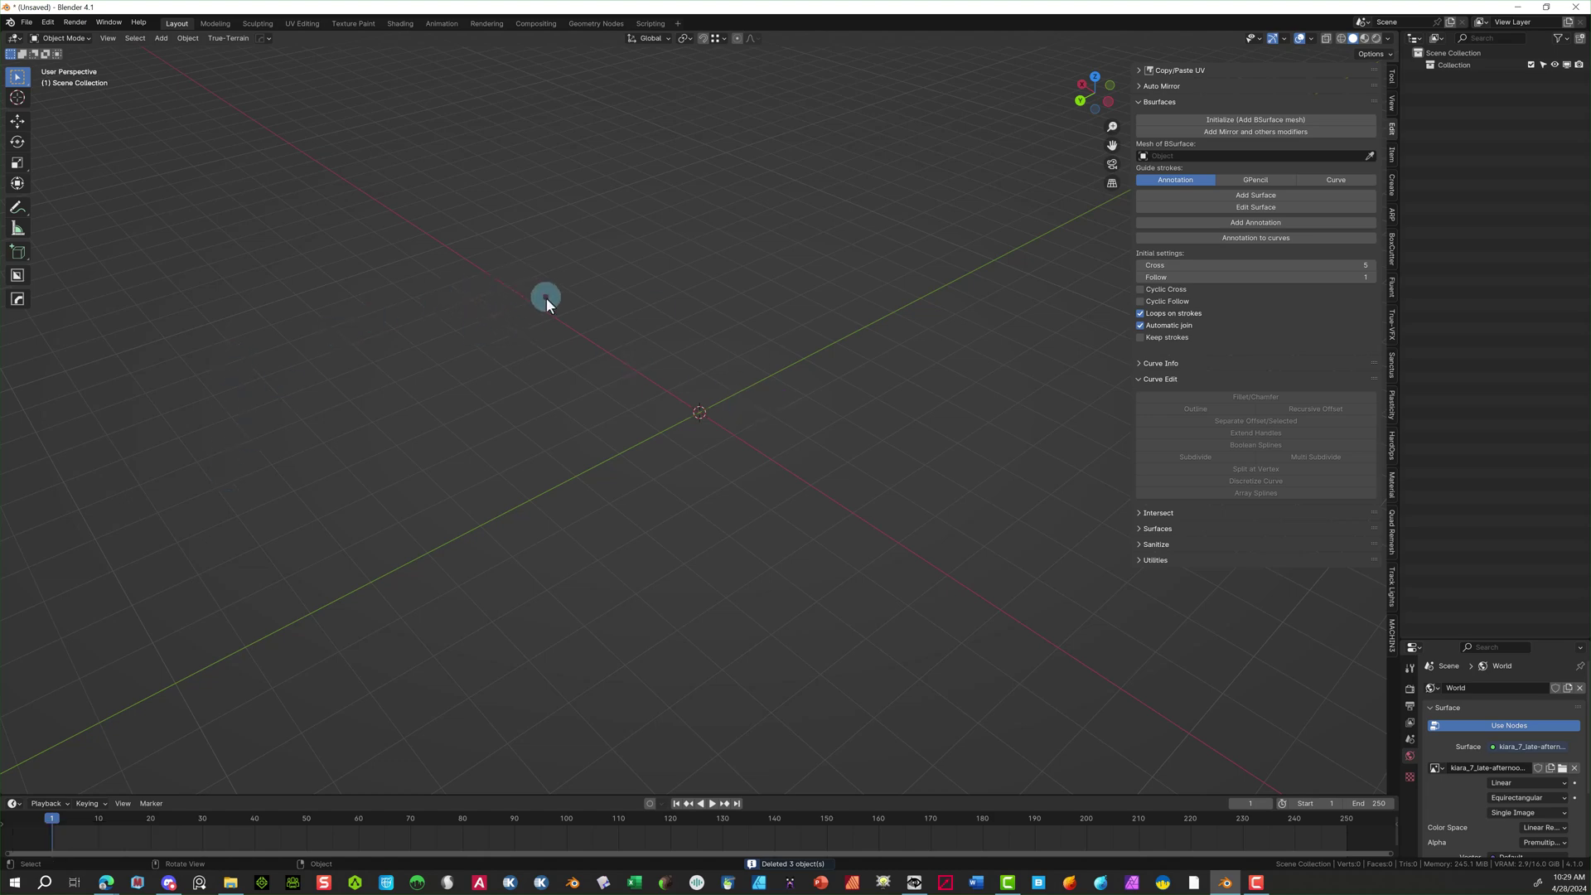
# Add a UV sphere mesh from the Add > Mesh menu.
pyautogui.click(161, 39)
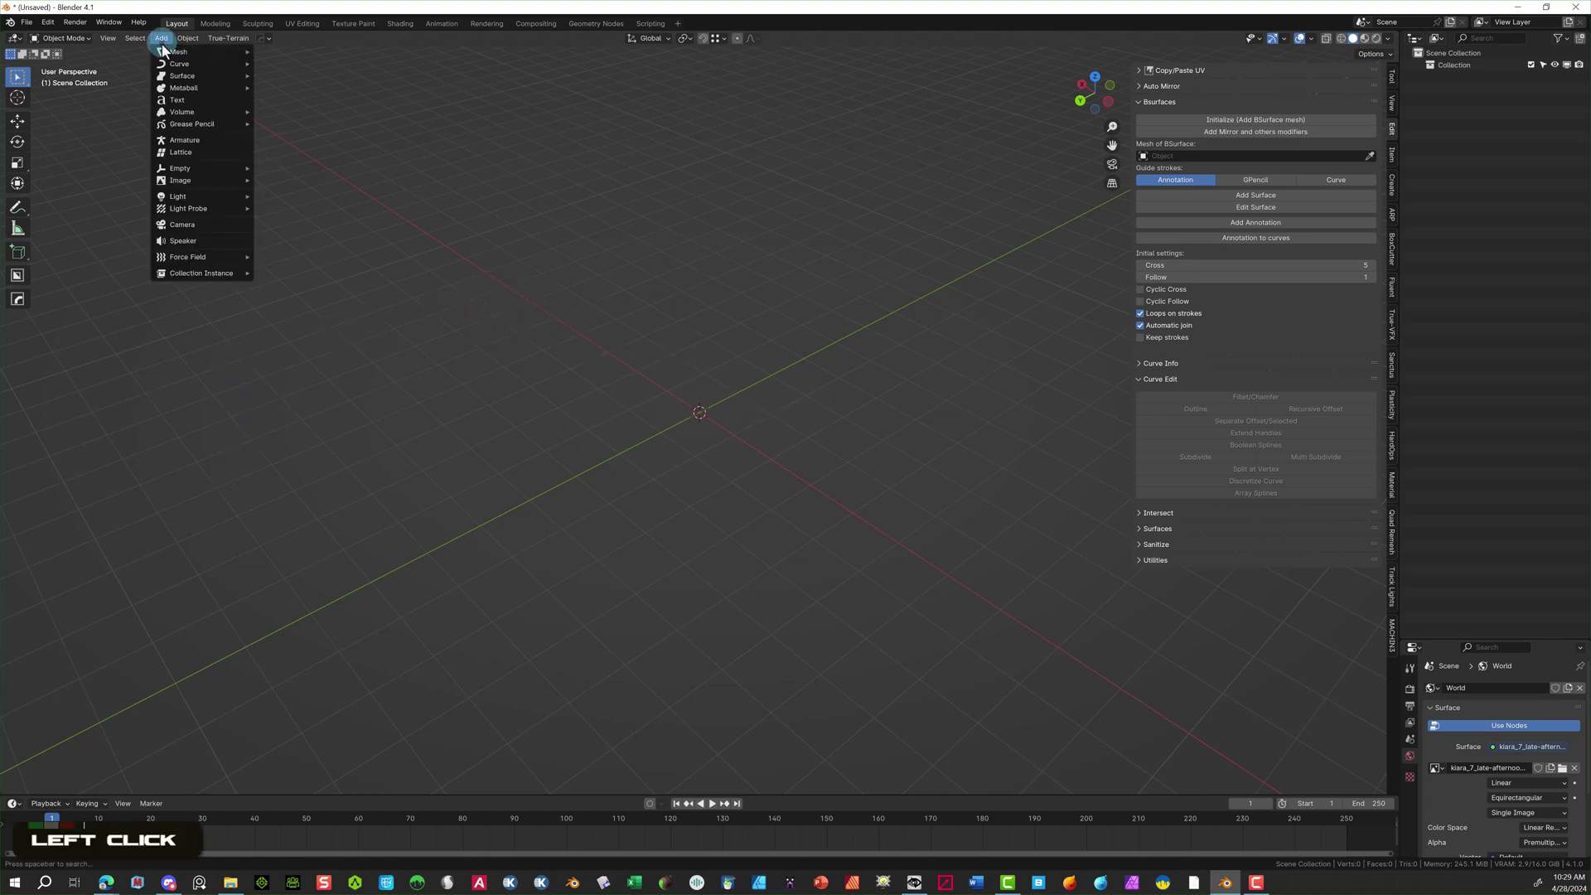
pyautogui.moveTo(201, 52)
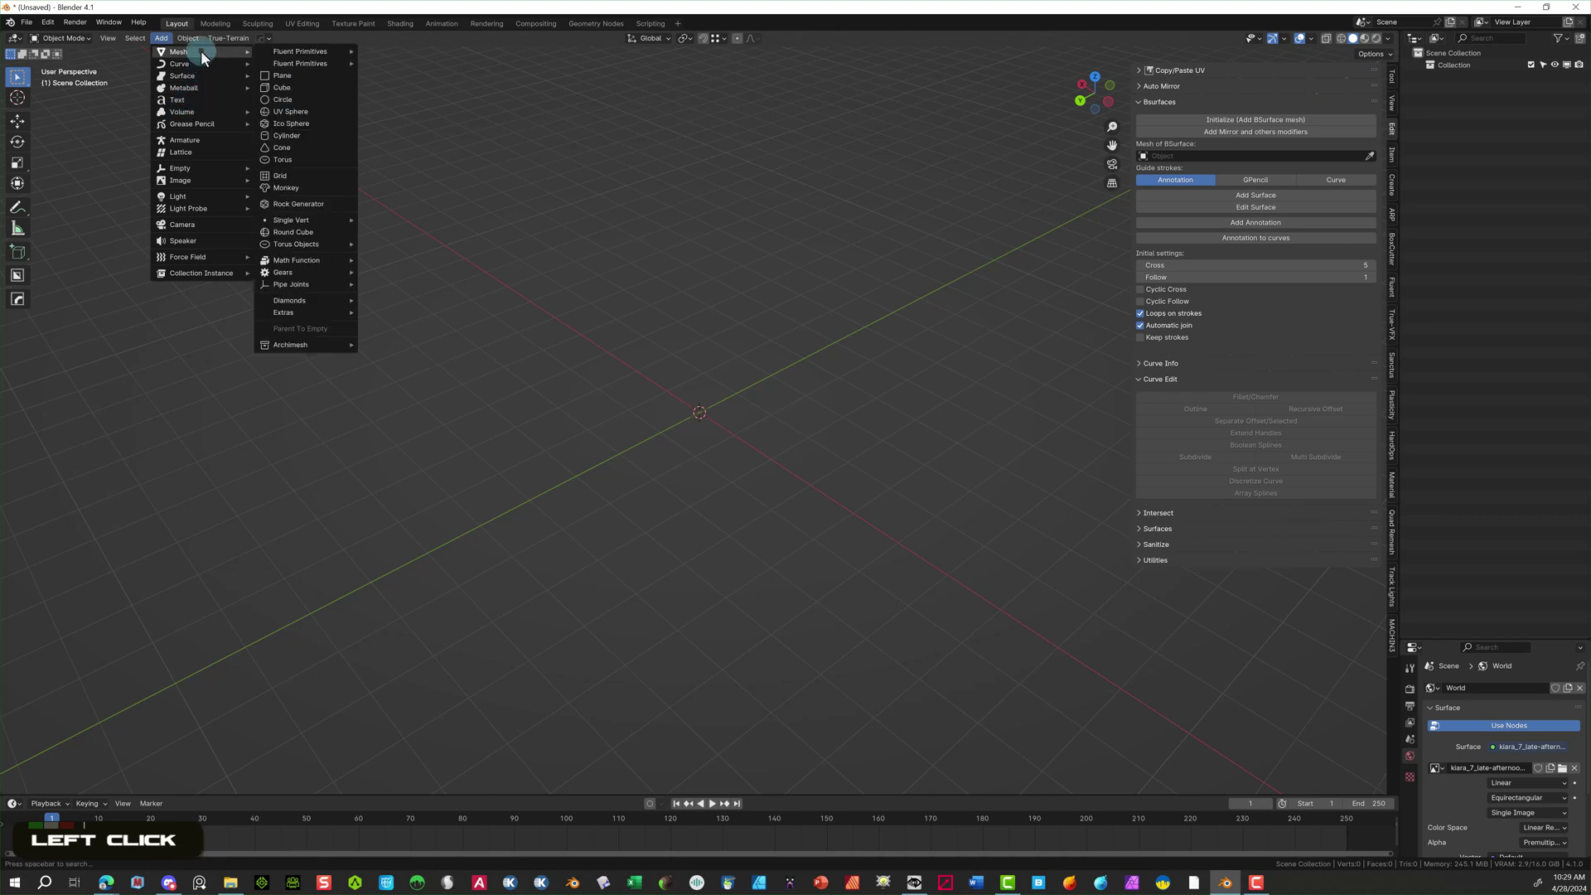
pyautogui.click(325, 113)
# Set the new sphere to 64 segments and 32 rings.
pyautogui.click(173, 652)
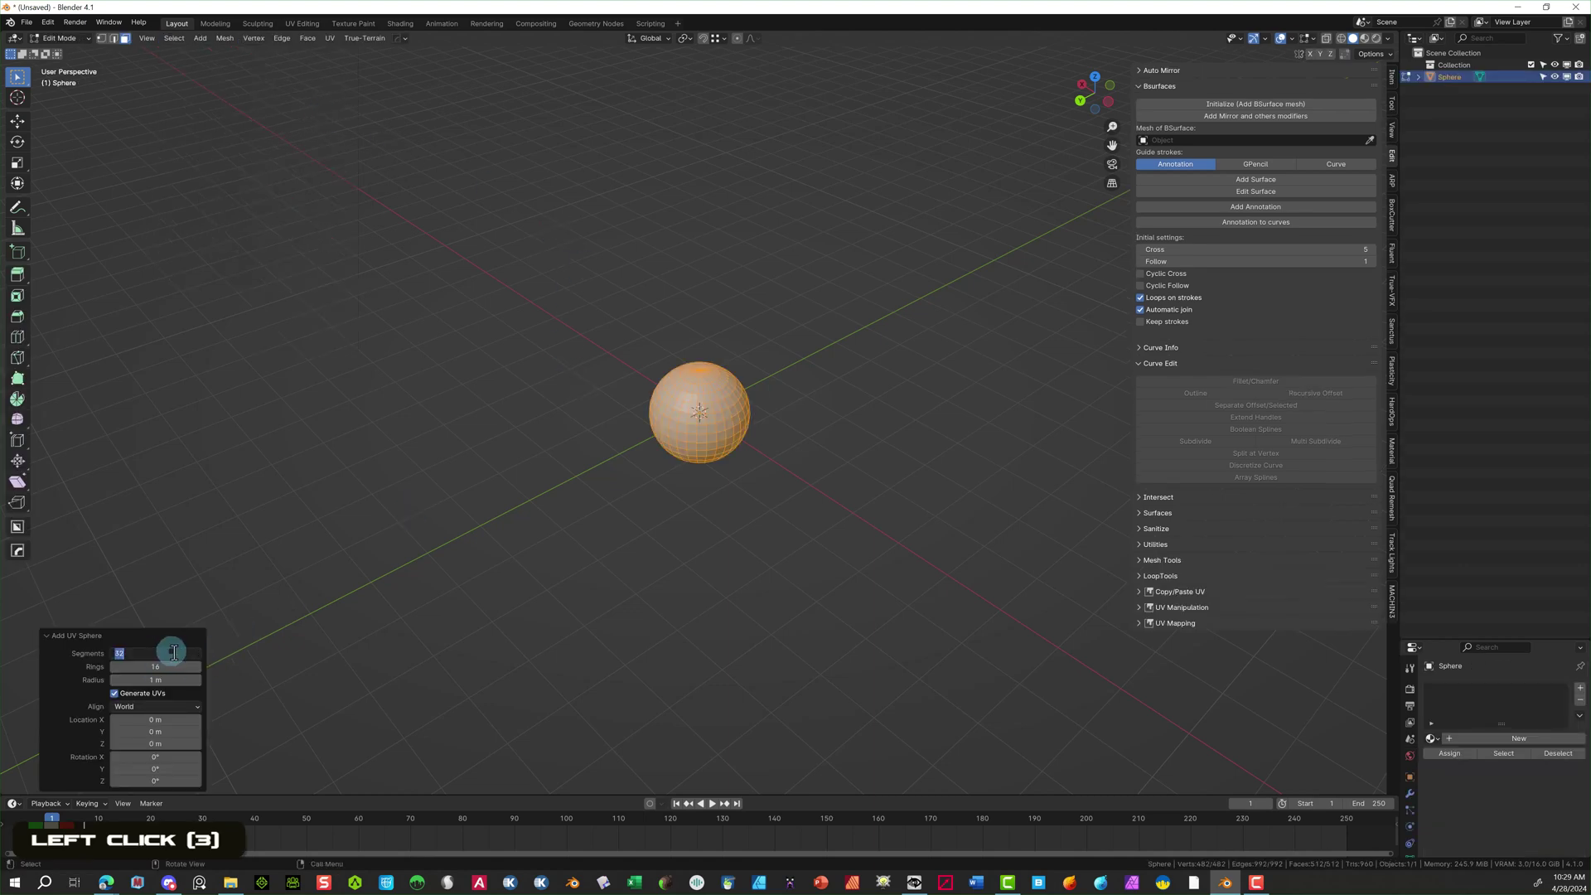
pyautogui.write('6')
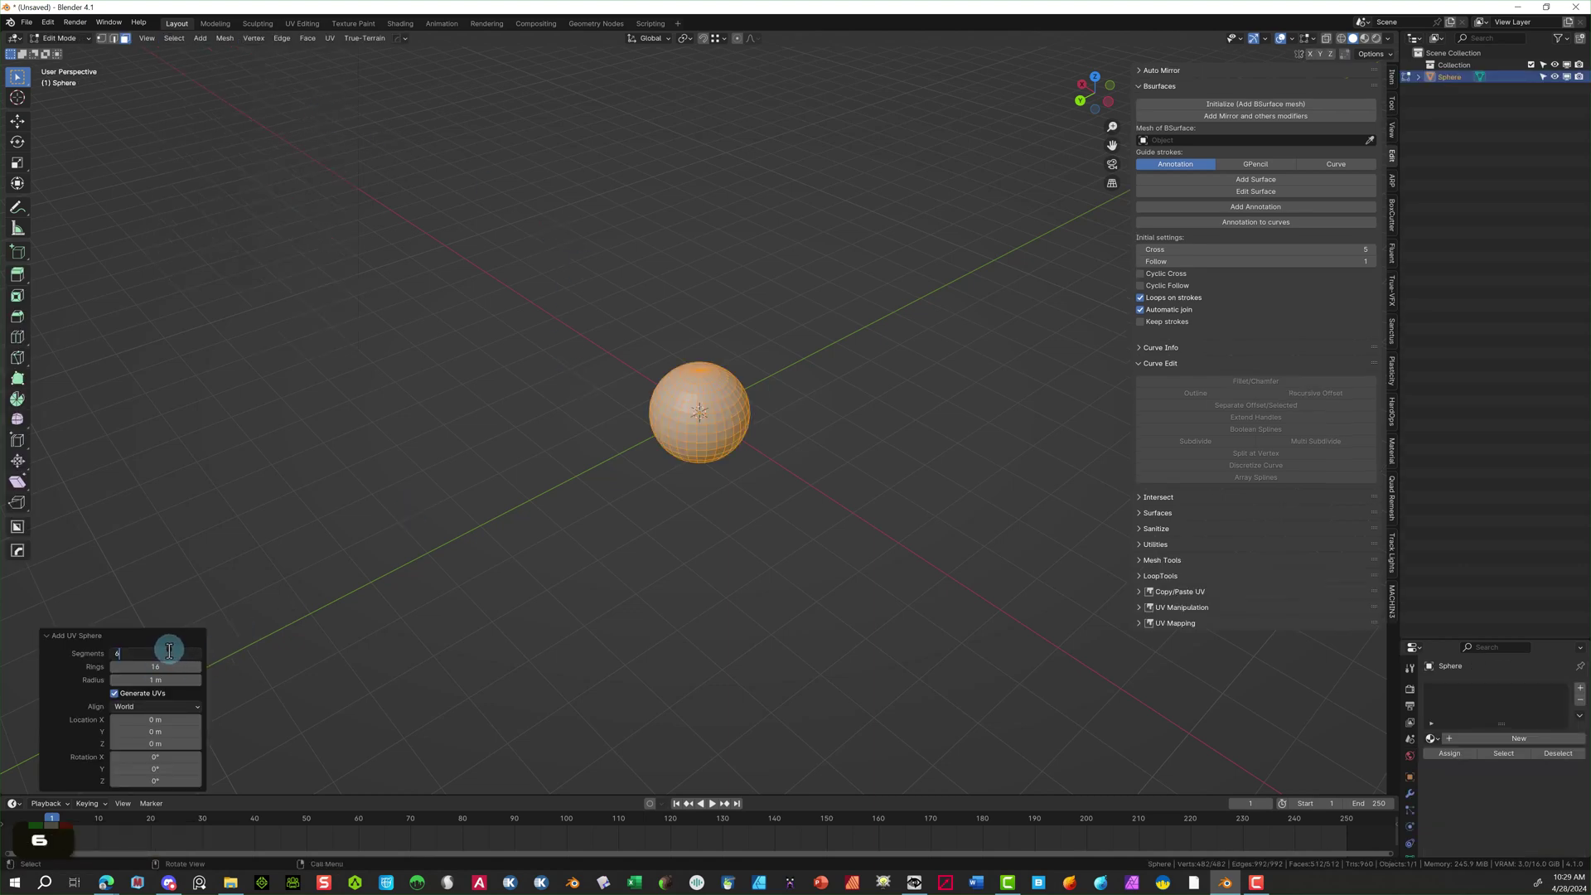
pyautogui.write('4')
pyautogui.click(176, 663)
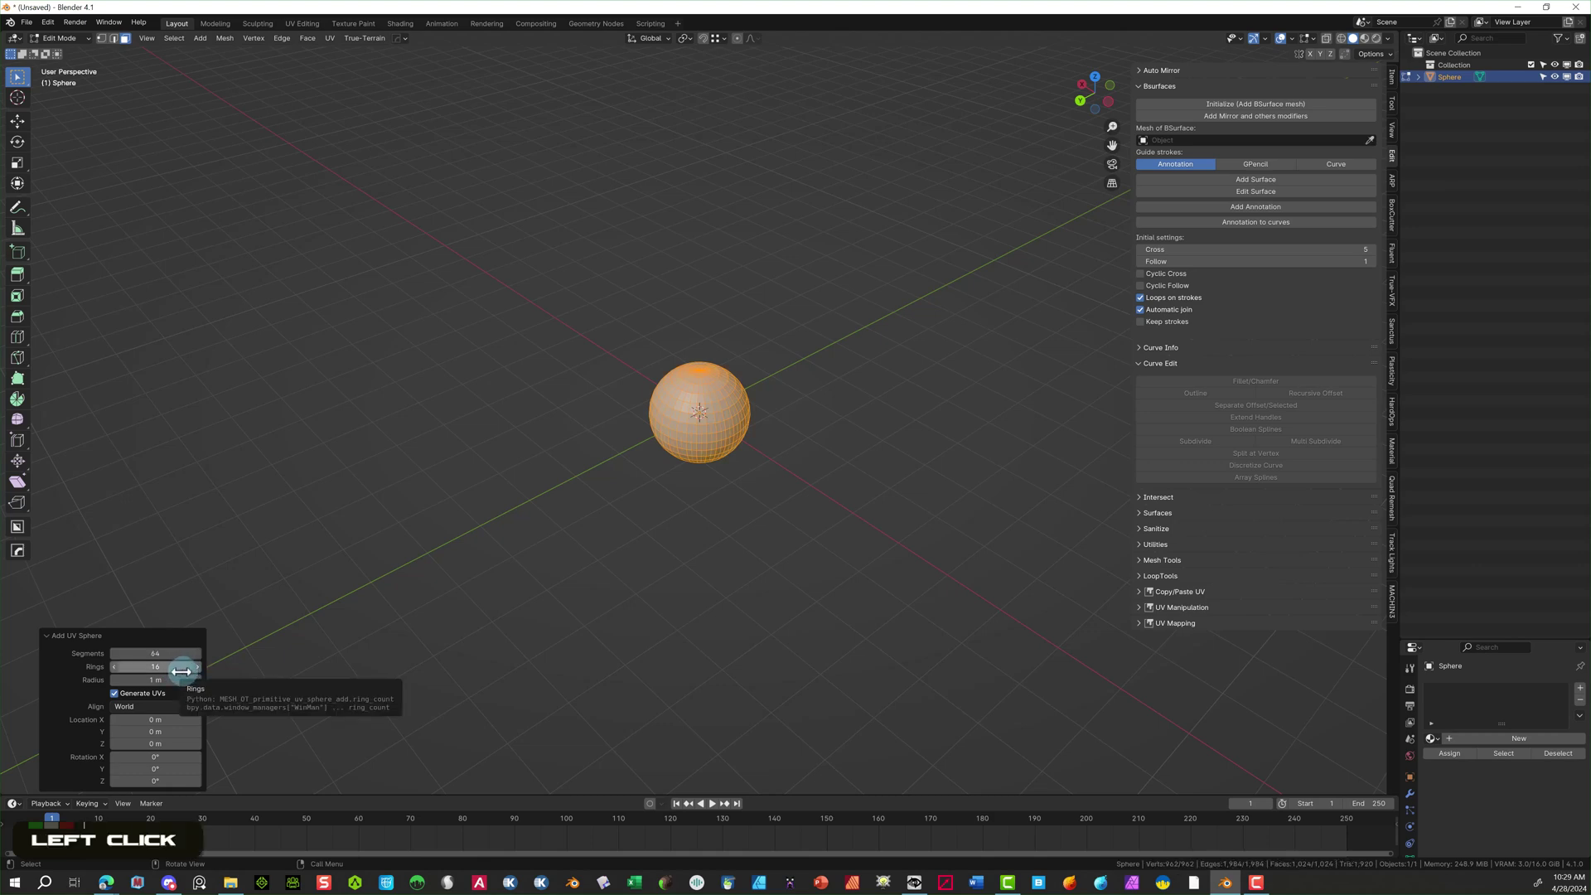
pyautogui.click(179, 670)
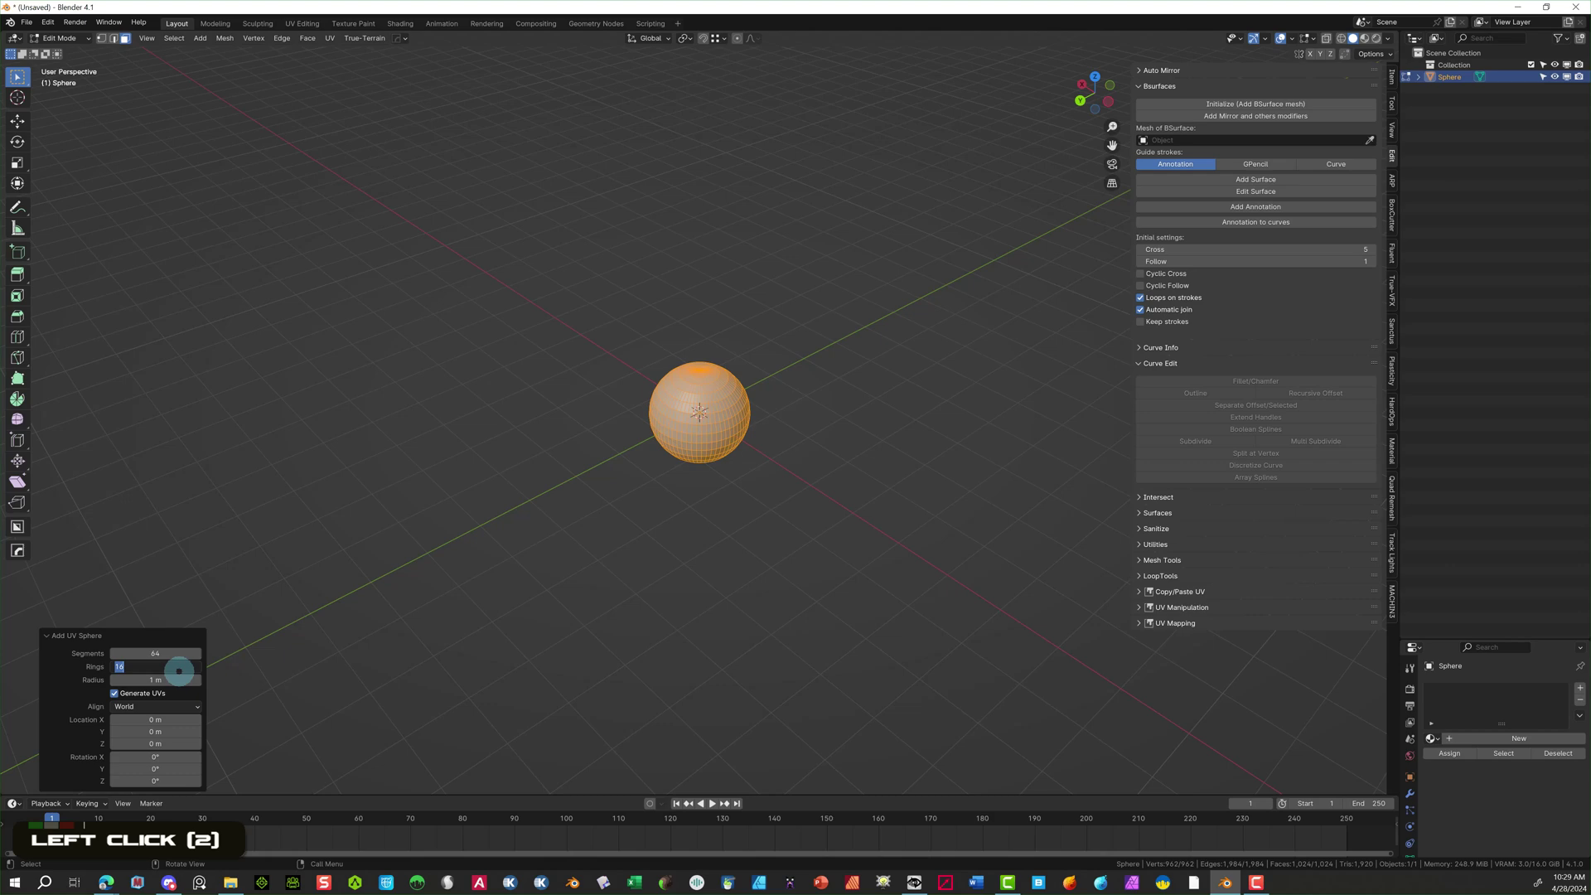
pyautogui.write('32')
pyautogui.press('Return')
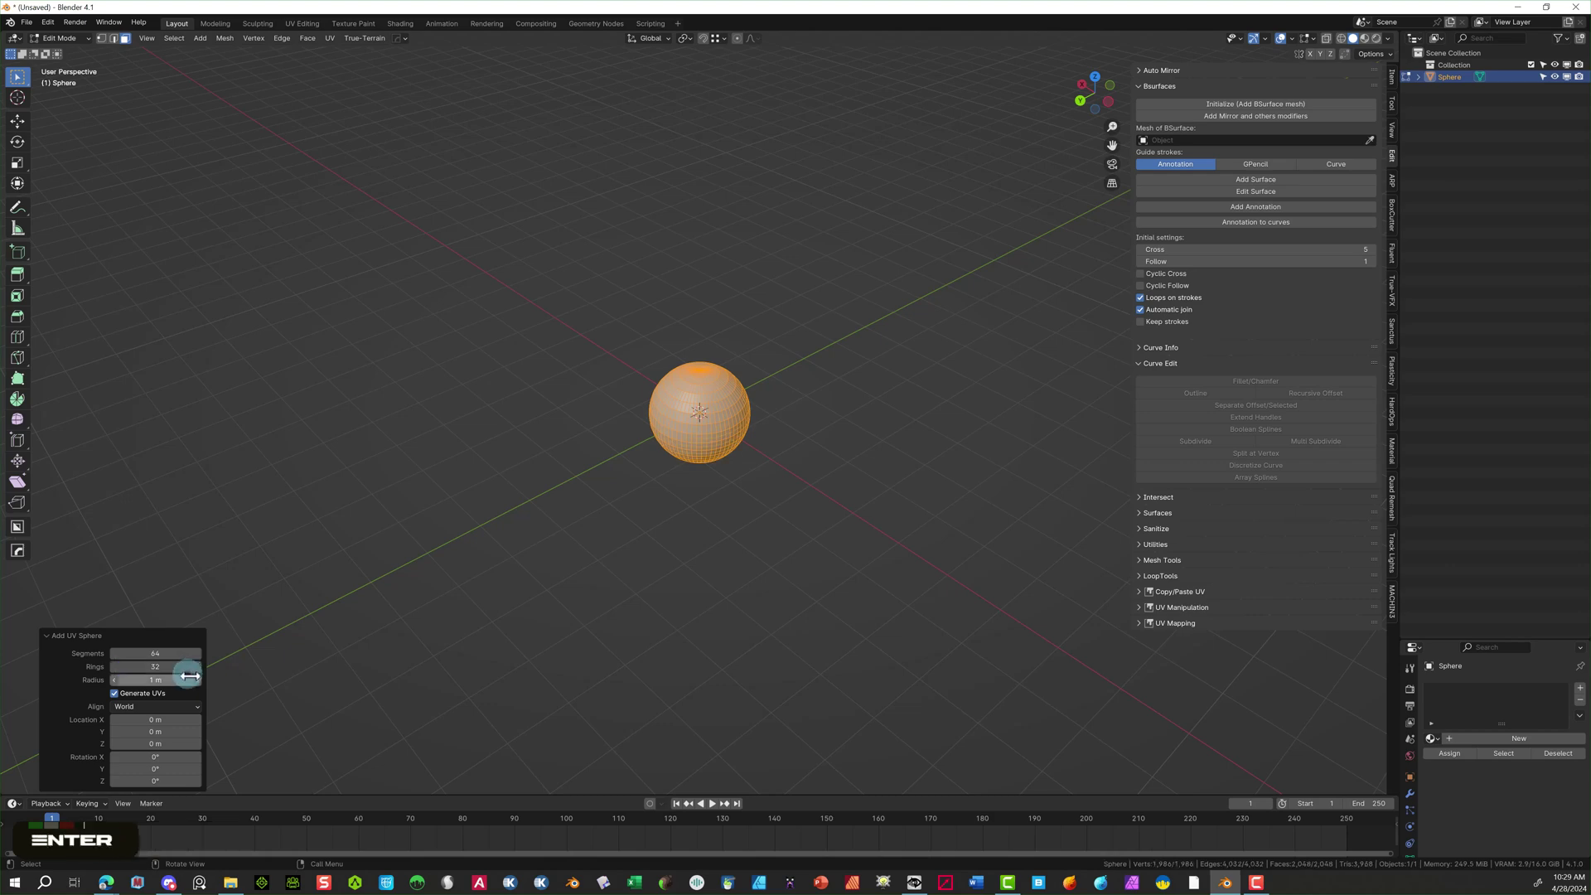
# Return the viewport to Object Mode.
pyautogui.click(430, 492)
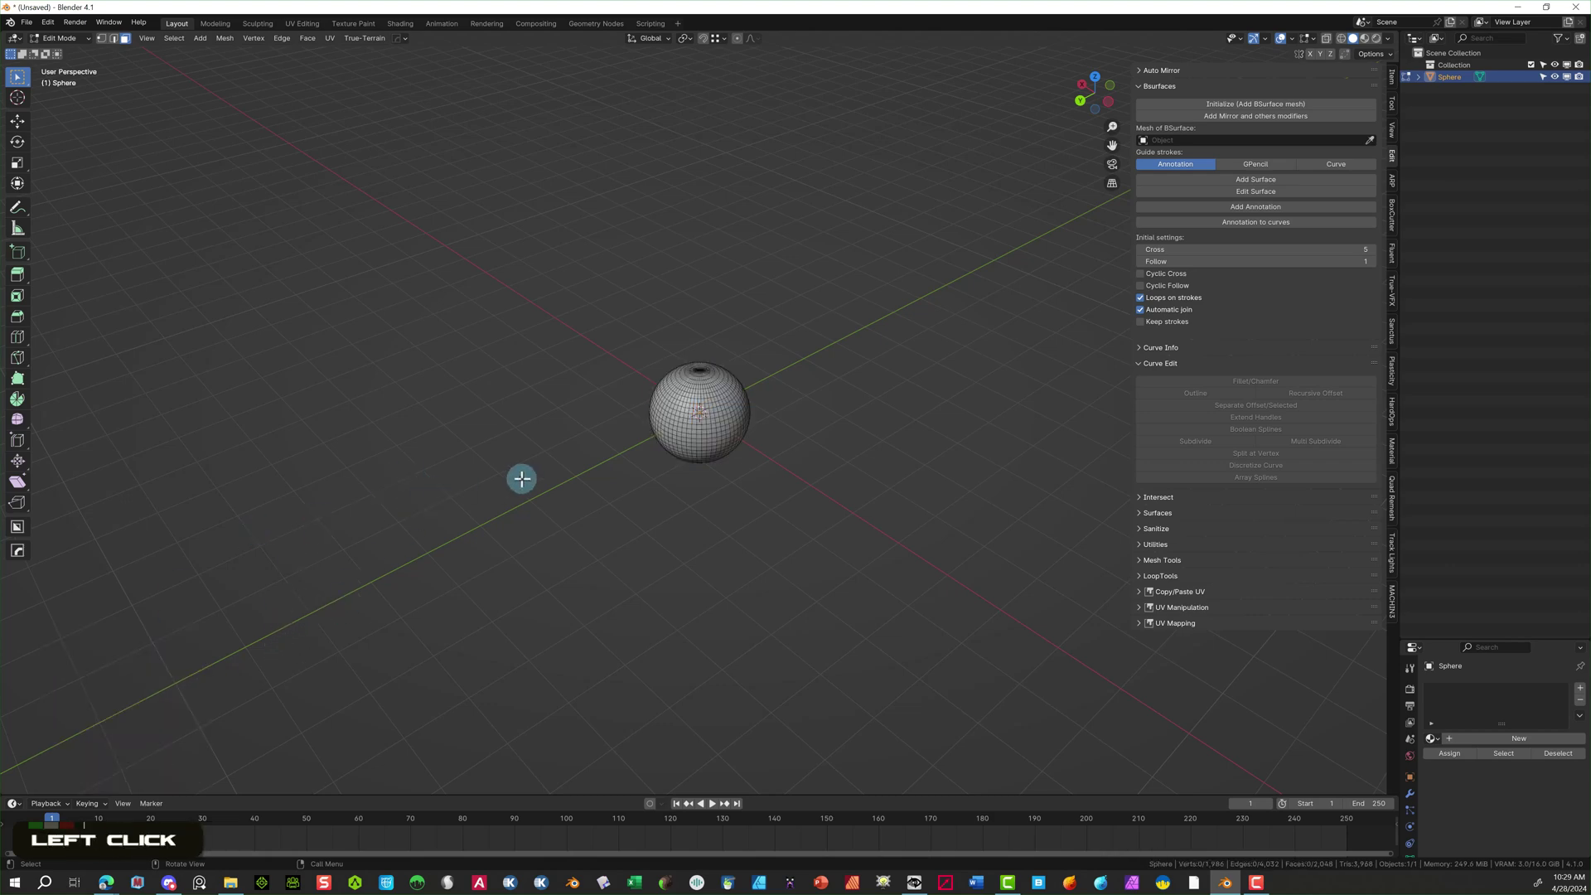
pyautogui.click(59, 38)
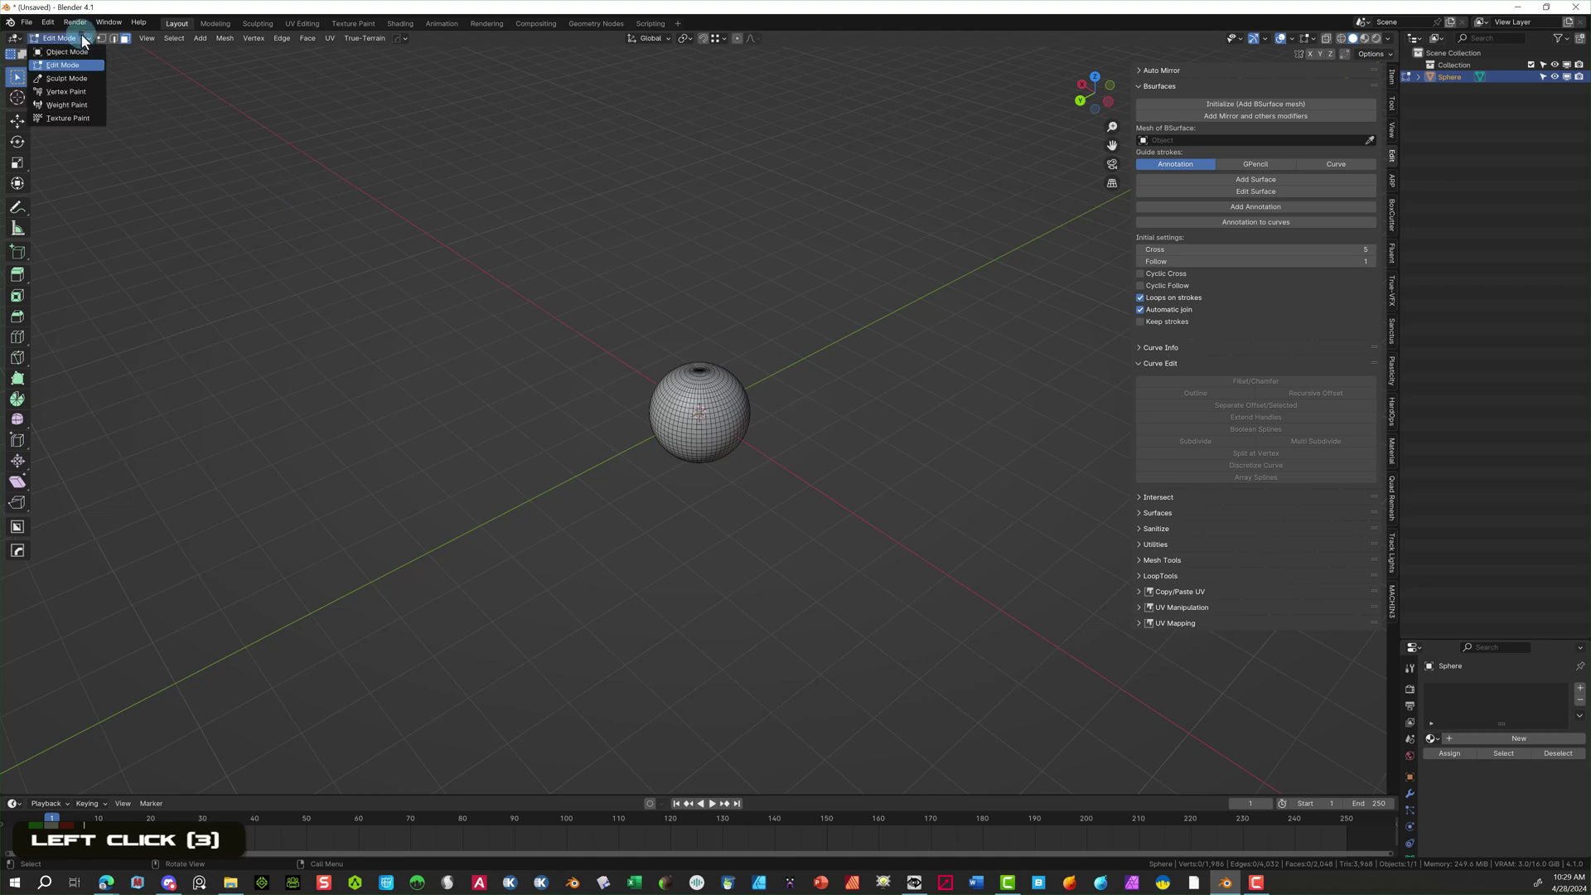
pyautogui.click(66, 52)
# Apply Shade Smooth to the selected sphere.
pyautogui.click(699, 393)
pyautogui.scroll(5, 779, 422)
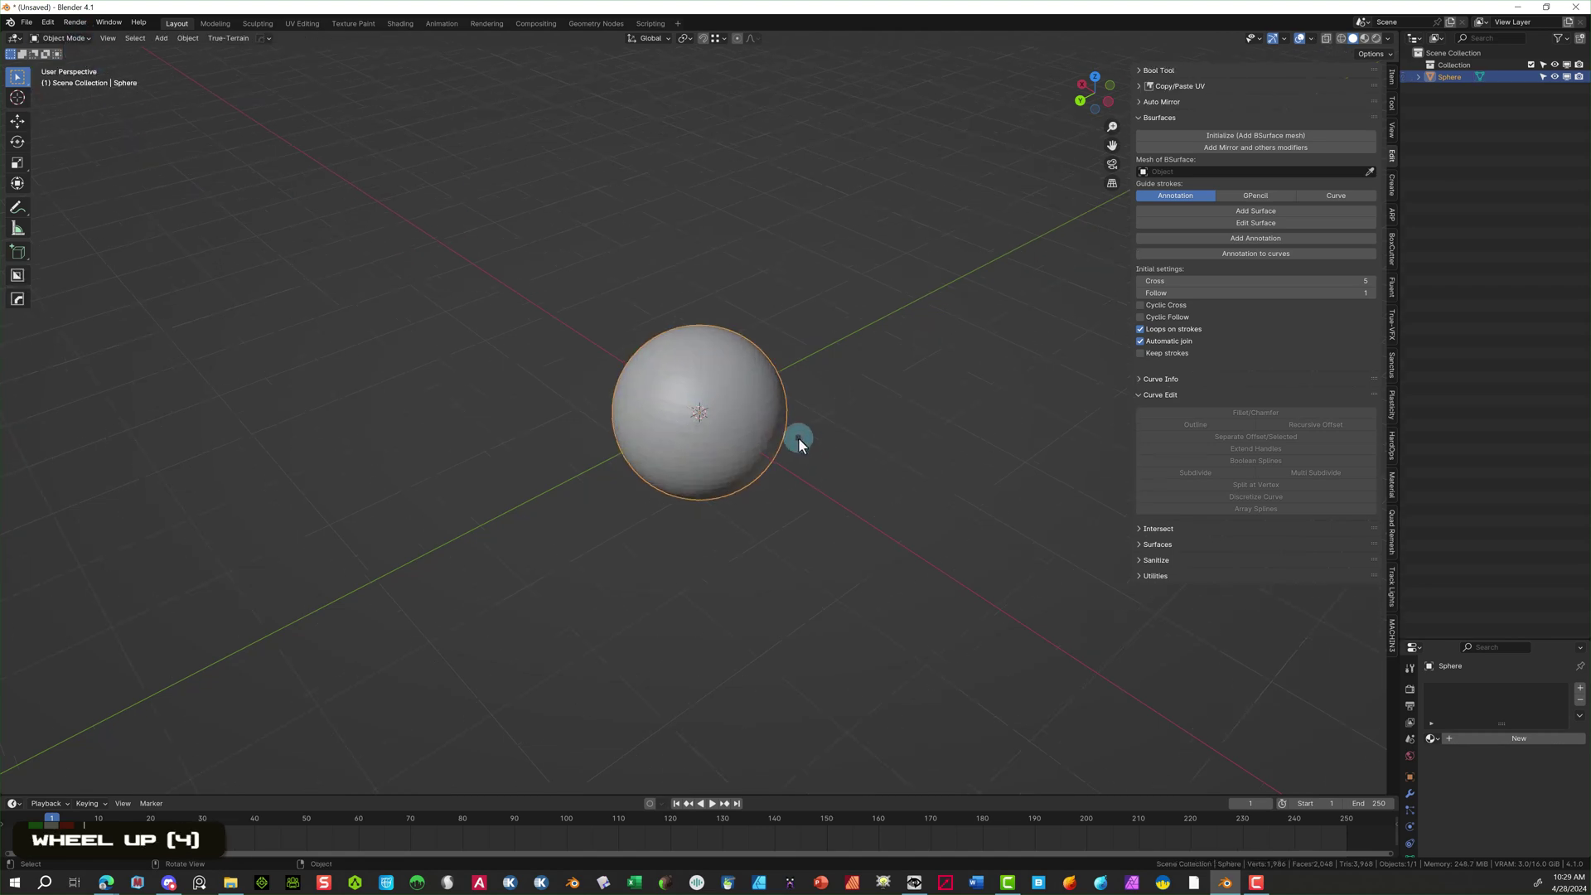
pyautogui.scroll(1, 698, 375)
pyautogui.rightClick(678, 370)
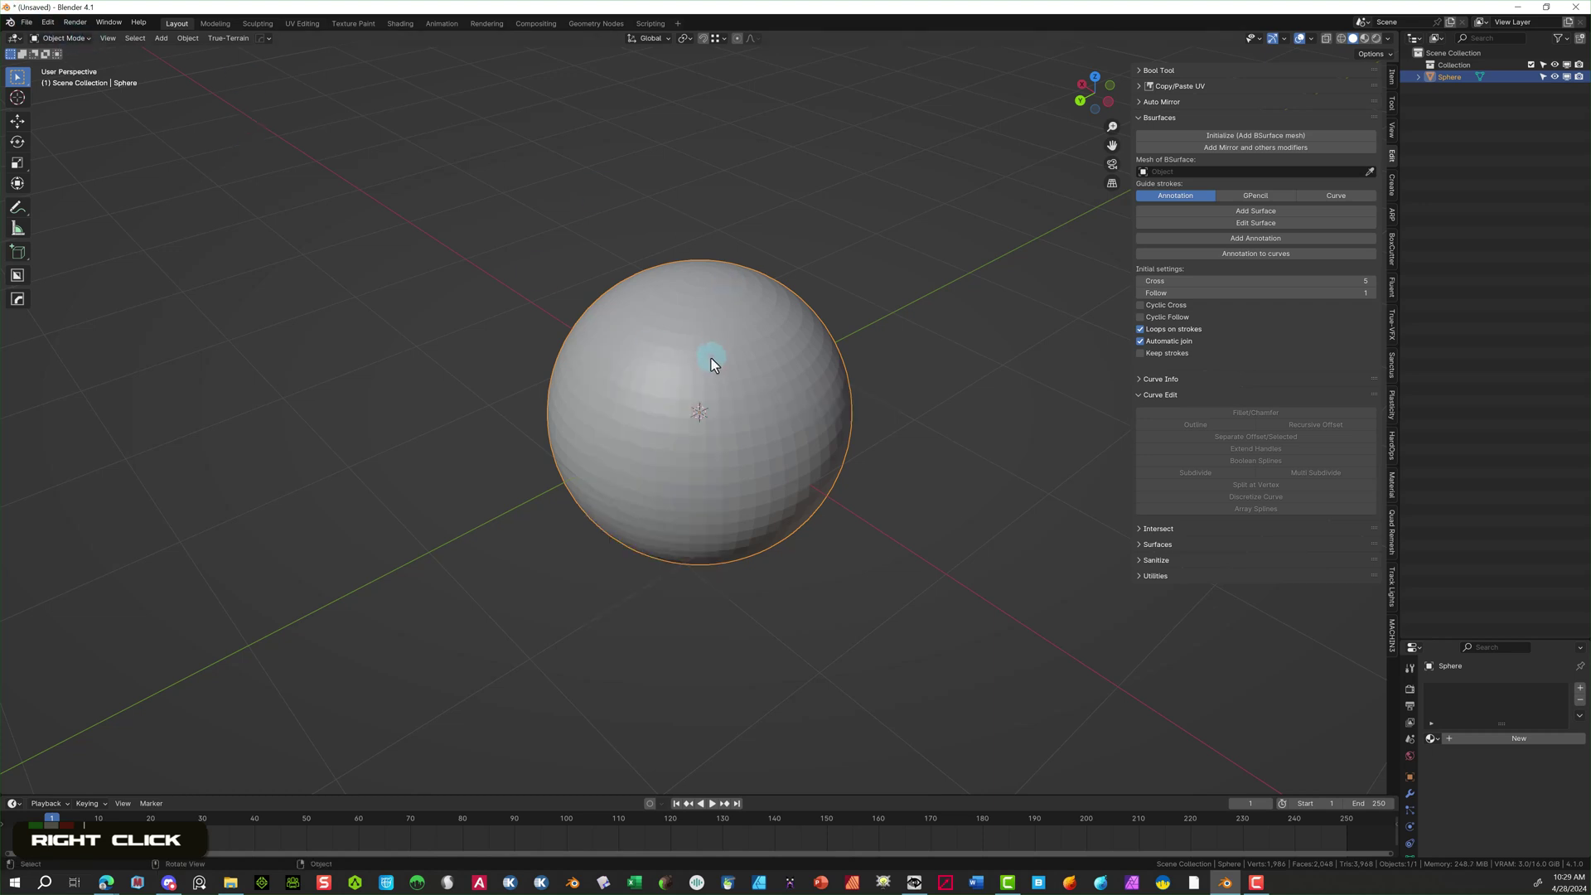
pyautogui.rightClick(709, 360)
pyautogui.click(707, 361)
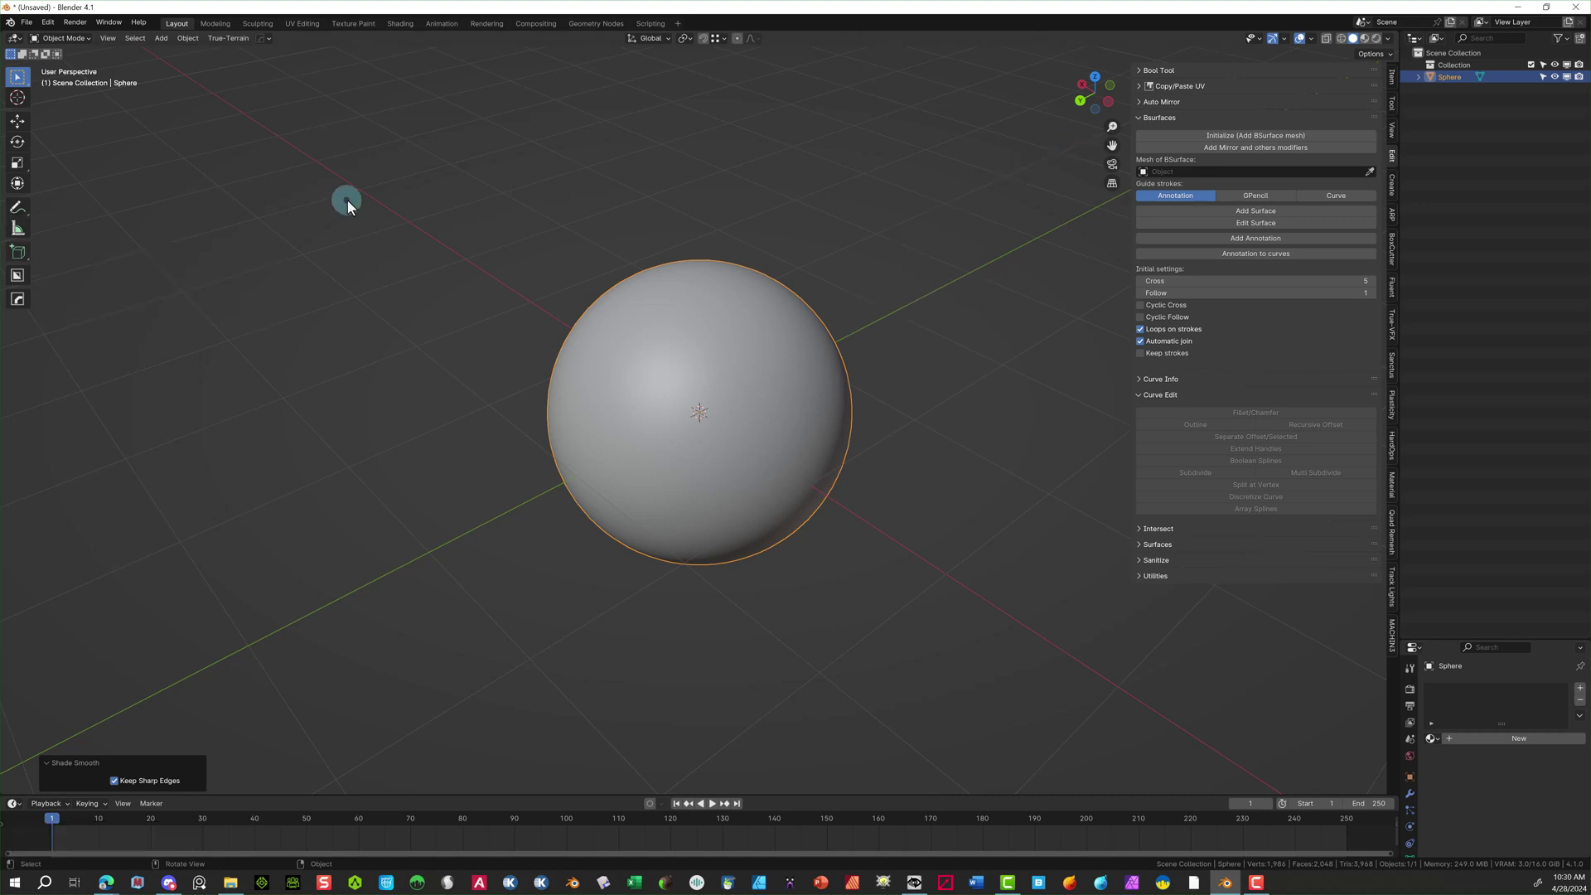
pyautogui.click(747, 341)
# Add a Solidify modifier to the sphere from the Modifier properties.
pyautogui.click(770, 344)
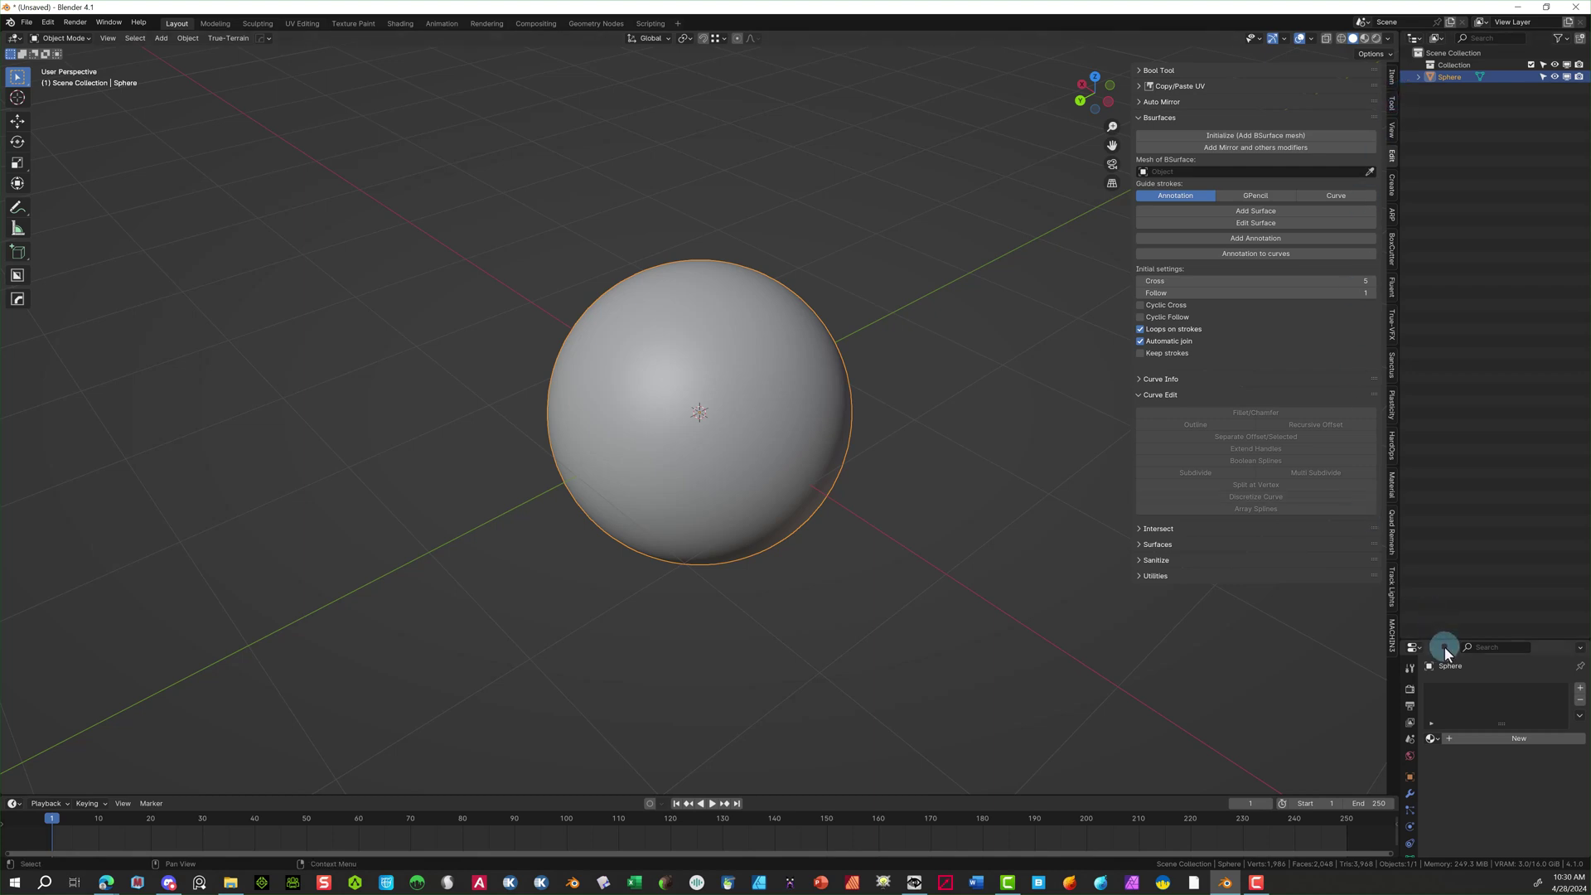
pyautogui.moveTo(1442, 639); pyautogui.dragTo(1440, 295)
pyautogui.click(1409, 445)
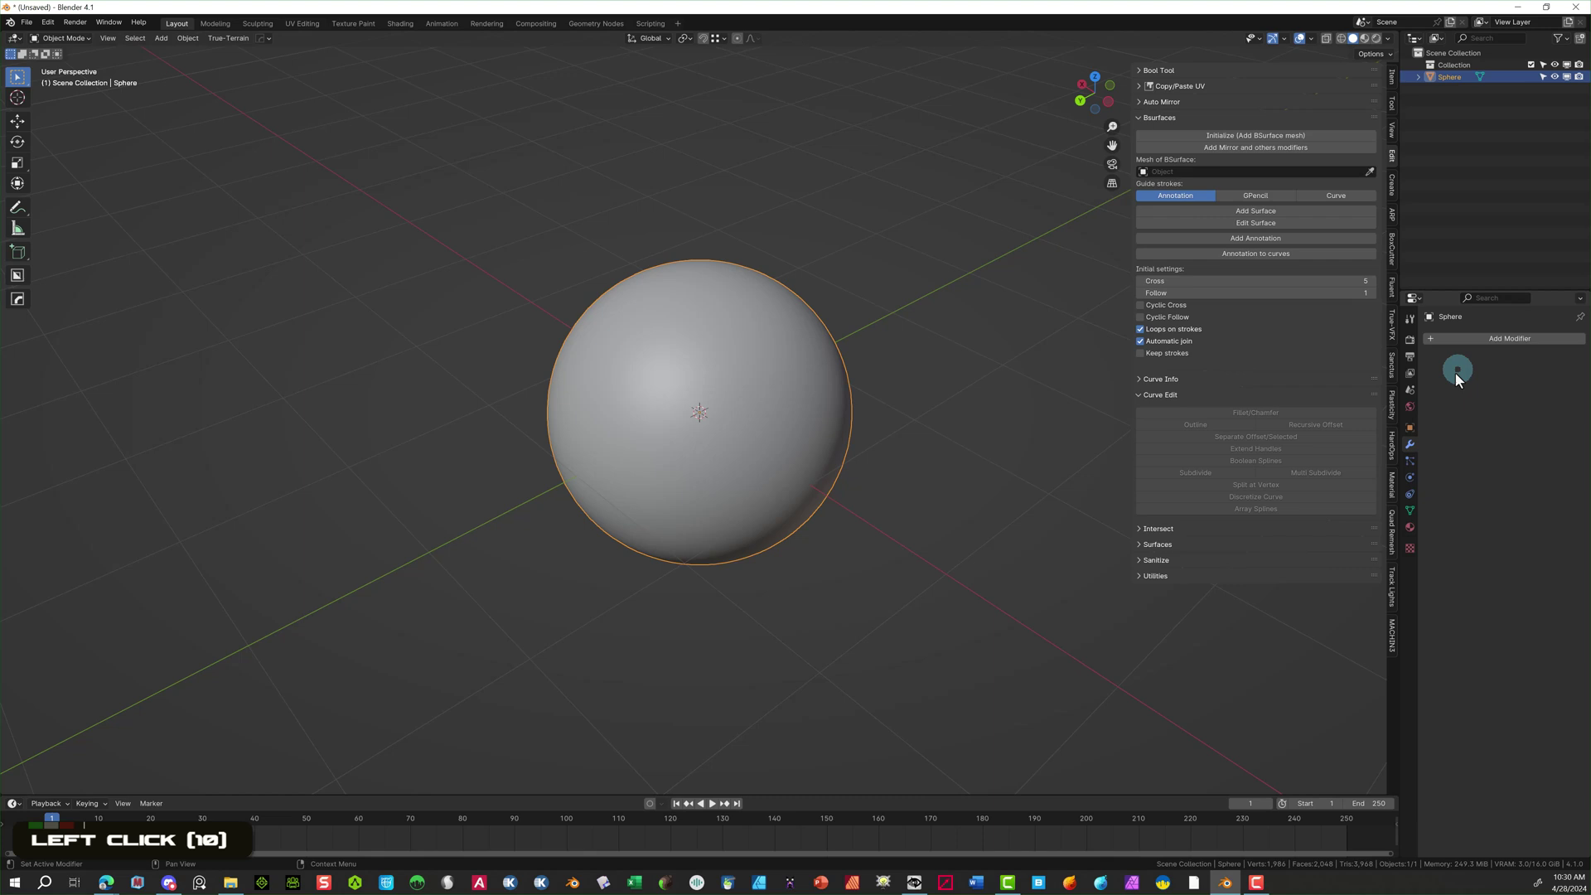
pyautogui.click(1430, 340)
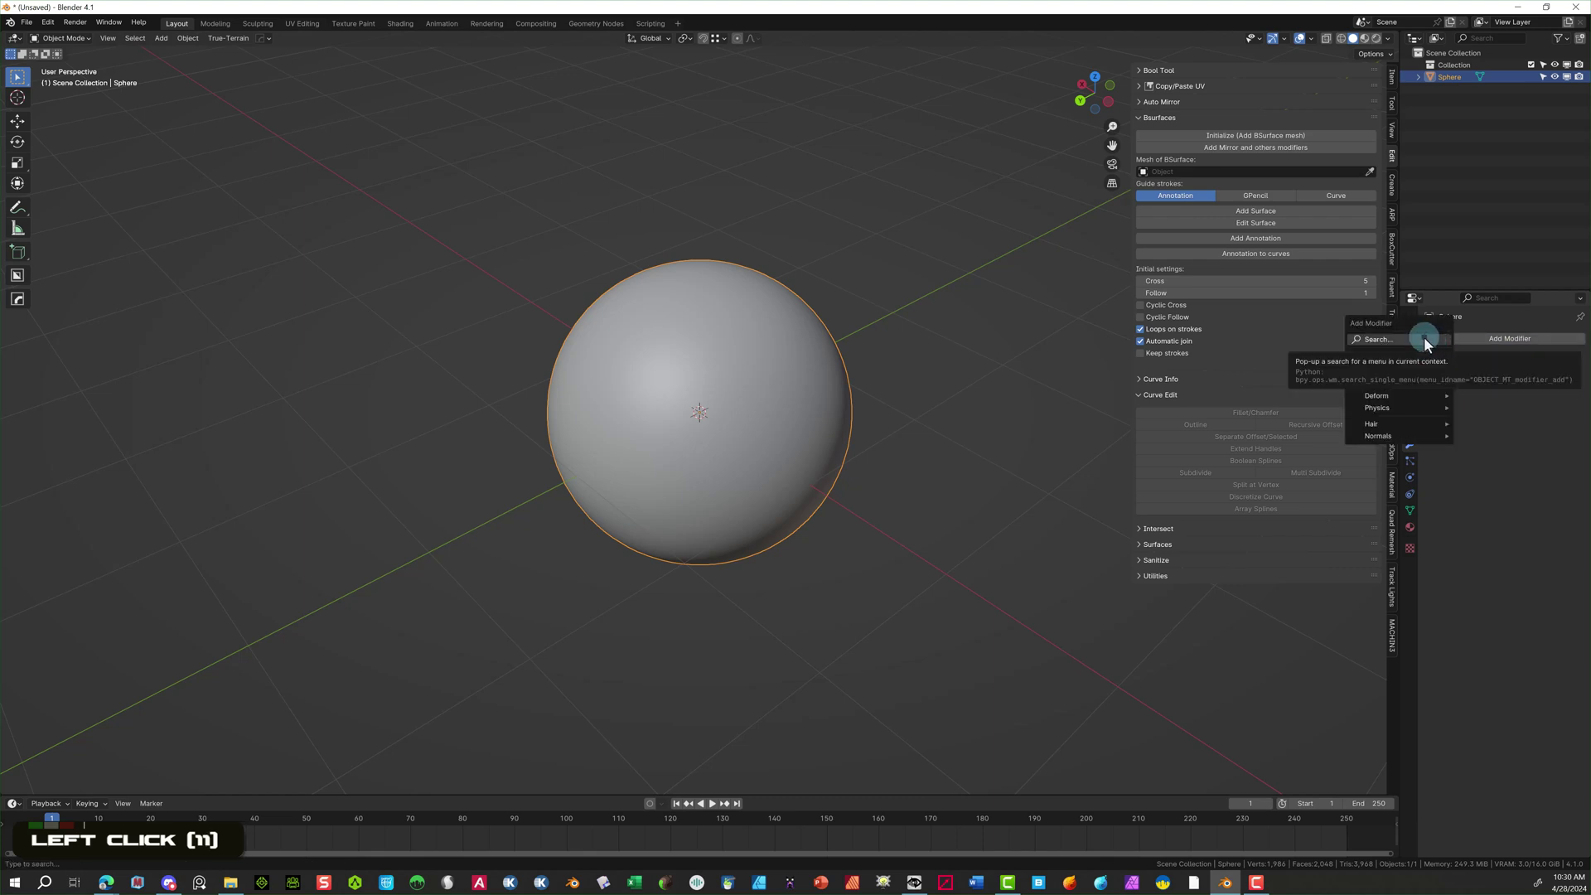
pyautogui.moveTo(1411, 385)
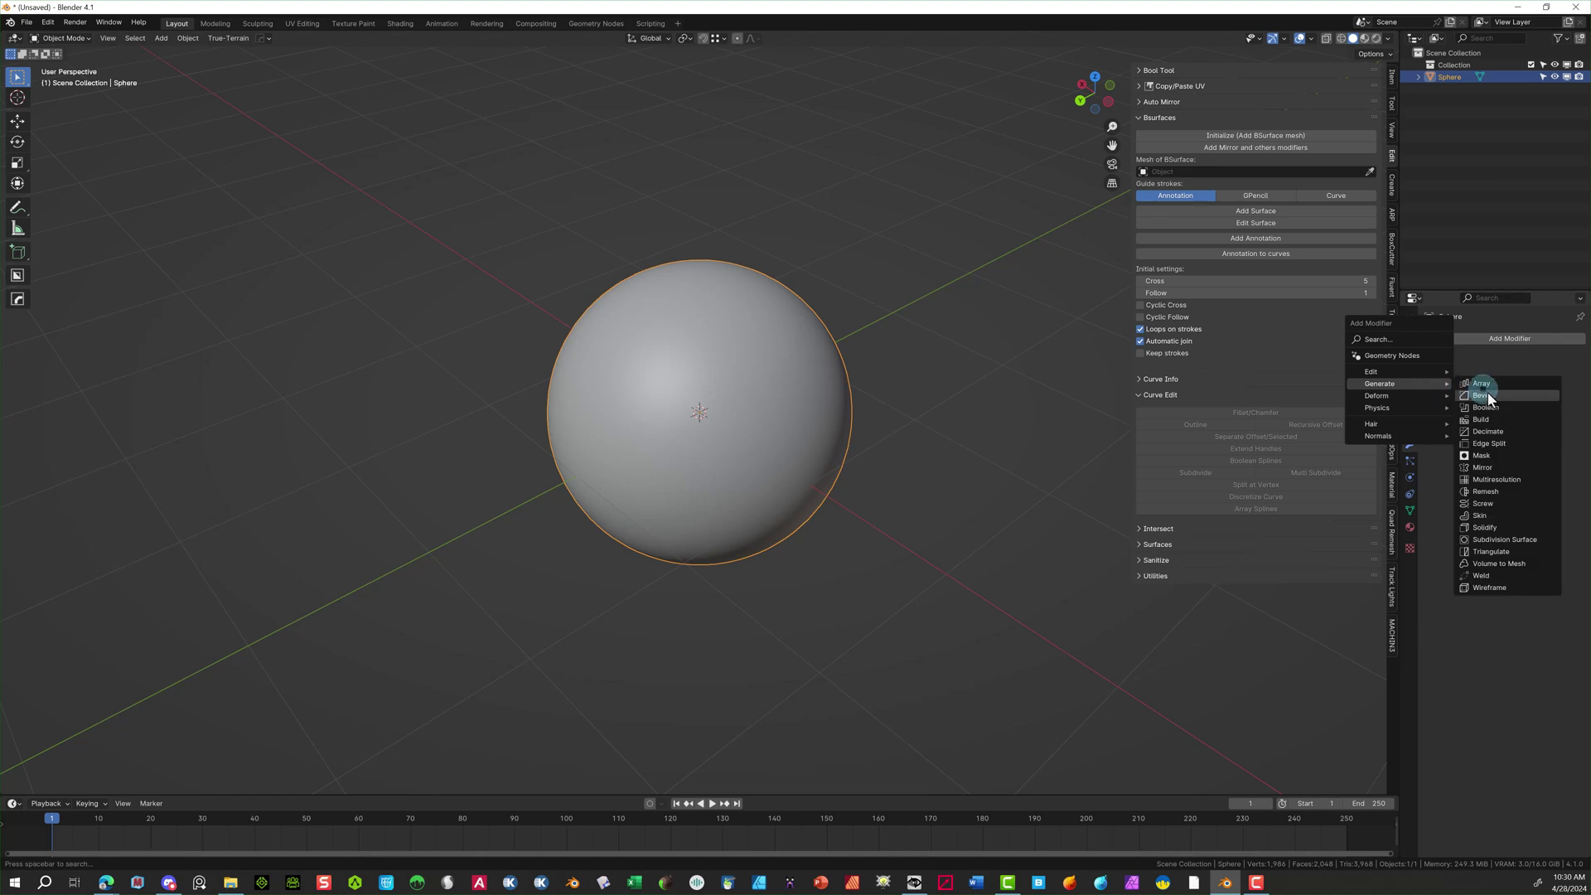
pyautogui.click(1510, 526)
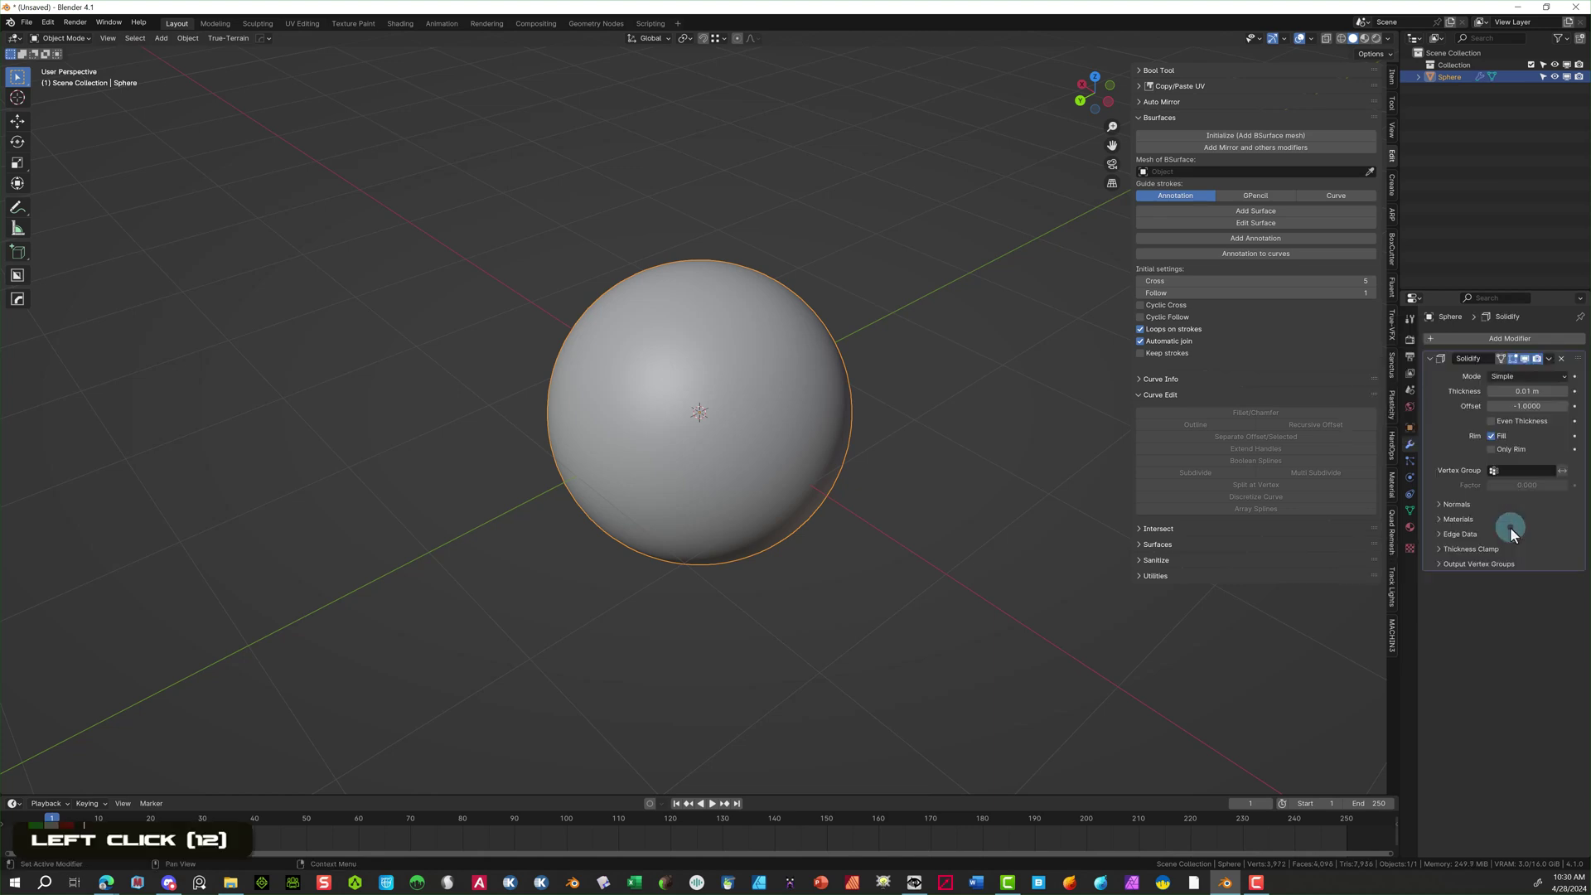
# In X-ray wireframe view, set the Solidify thickness to 0.08 m.
pyautogui.click(1326, 39)
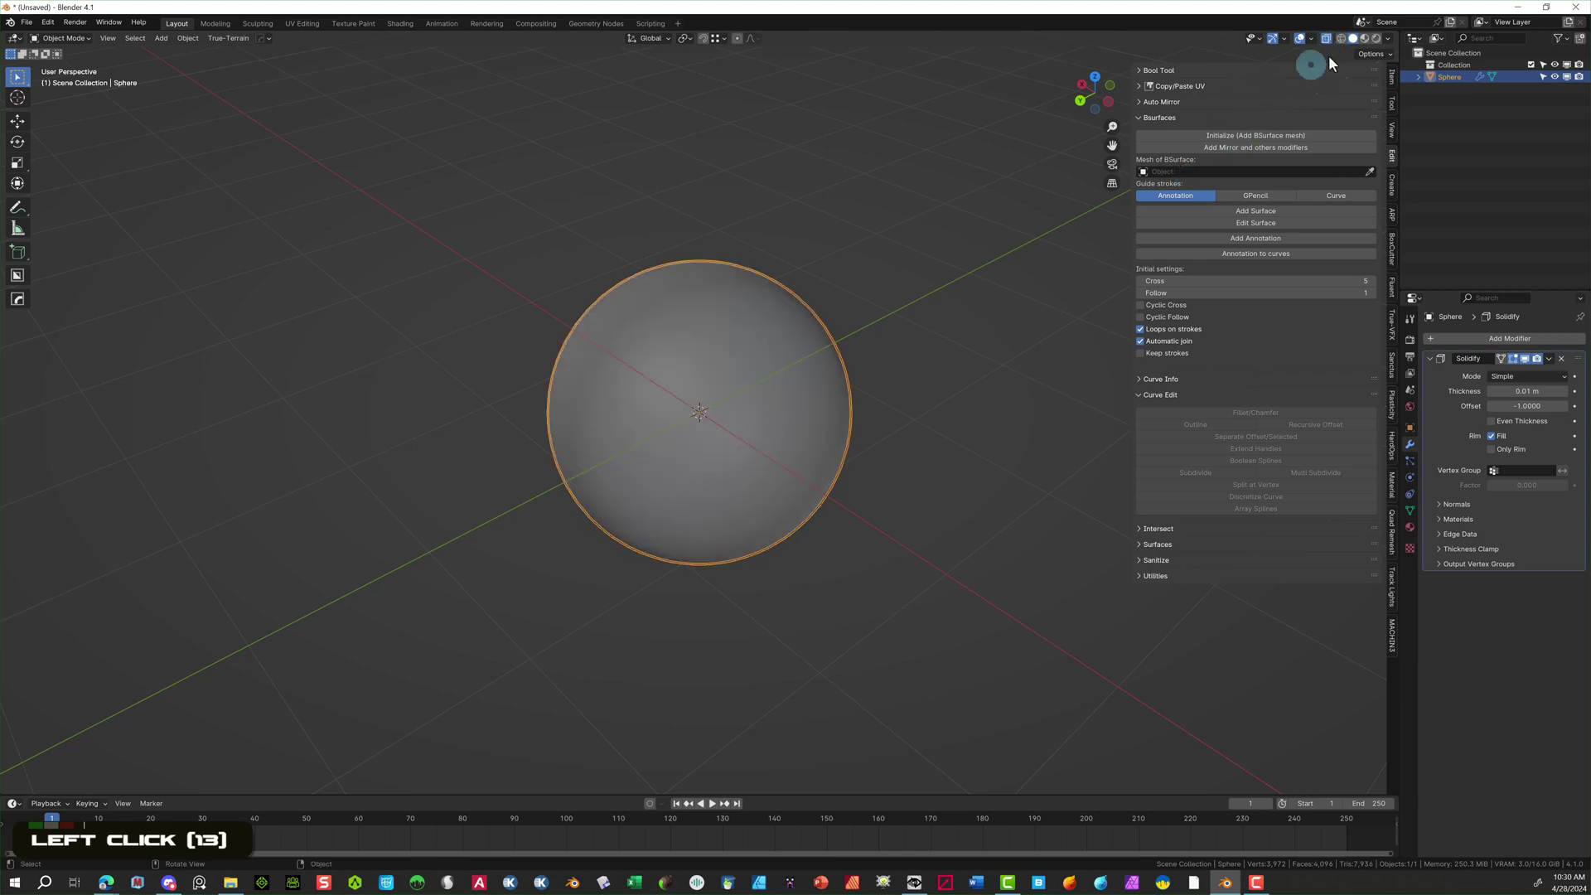
pyautogui.click(1341, 39)
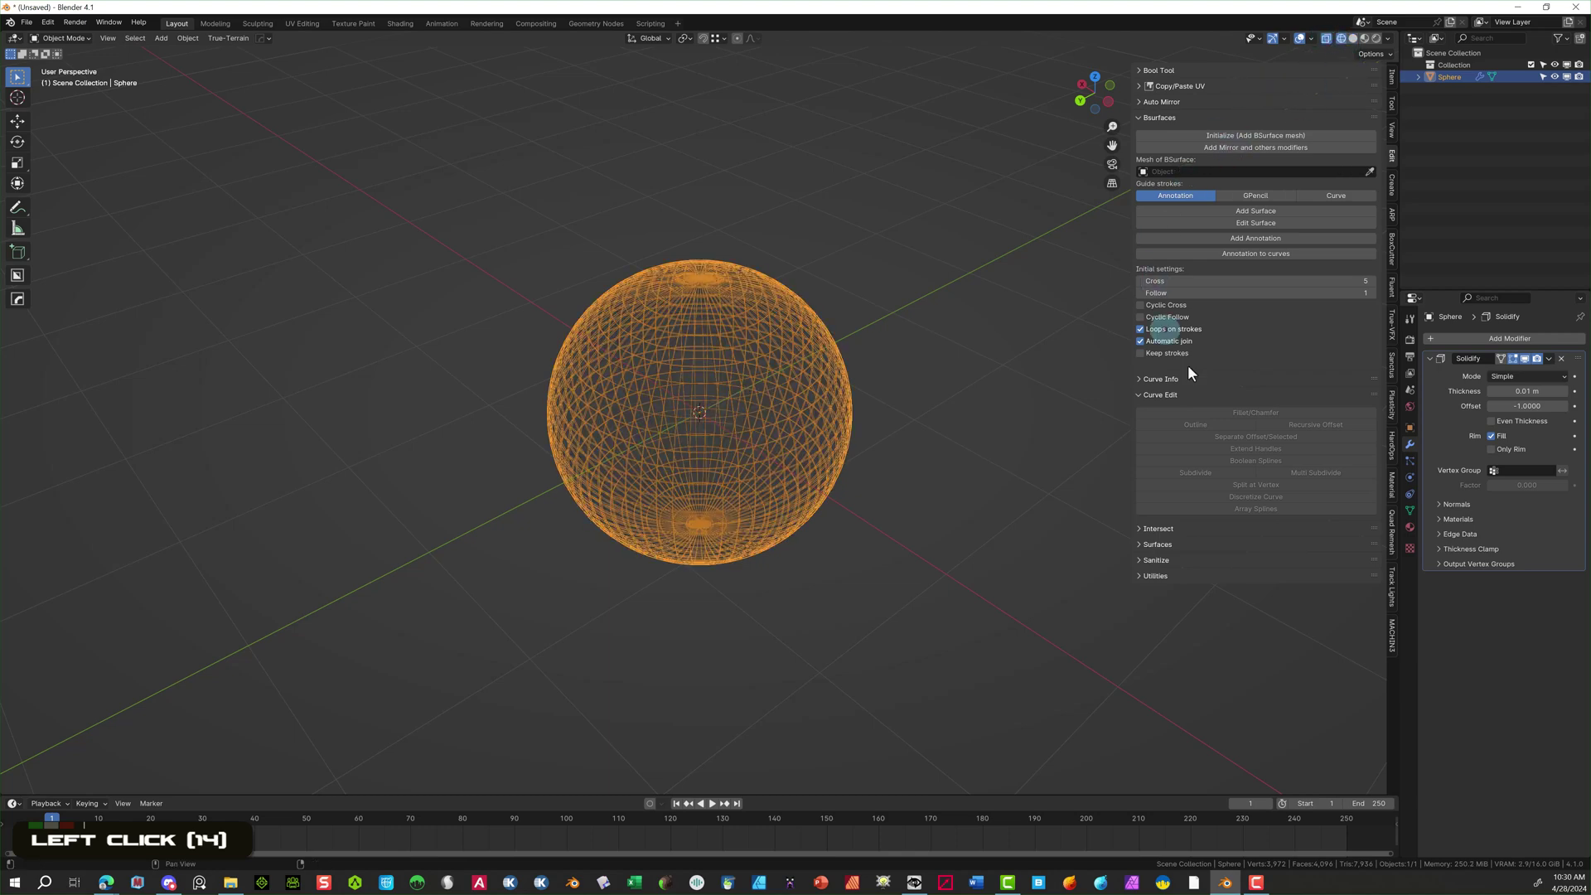
pyautogui.click(1529, 390)
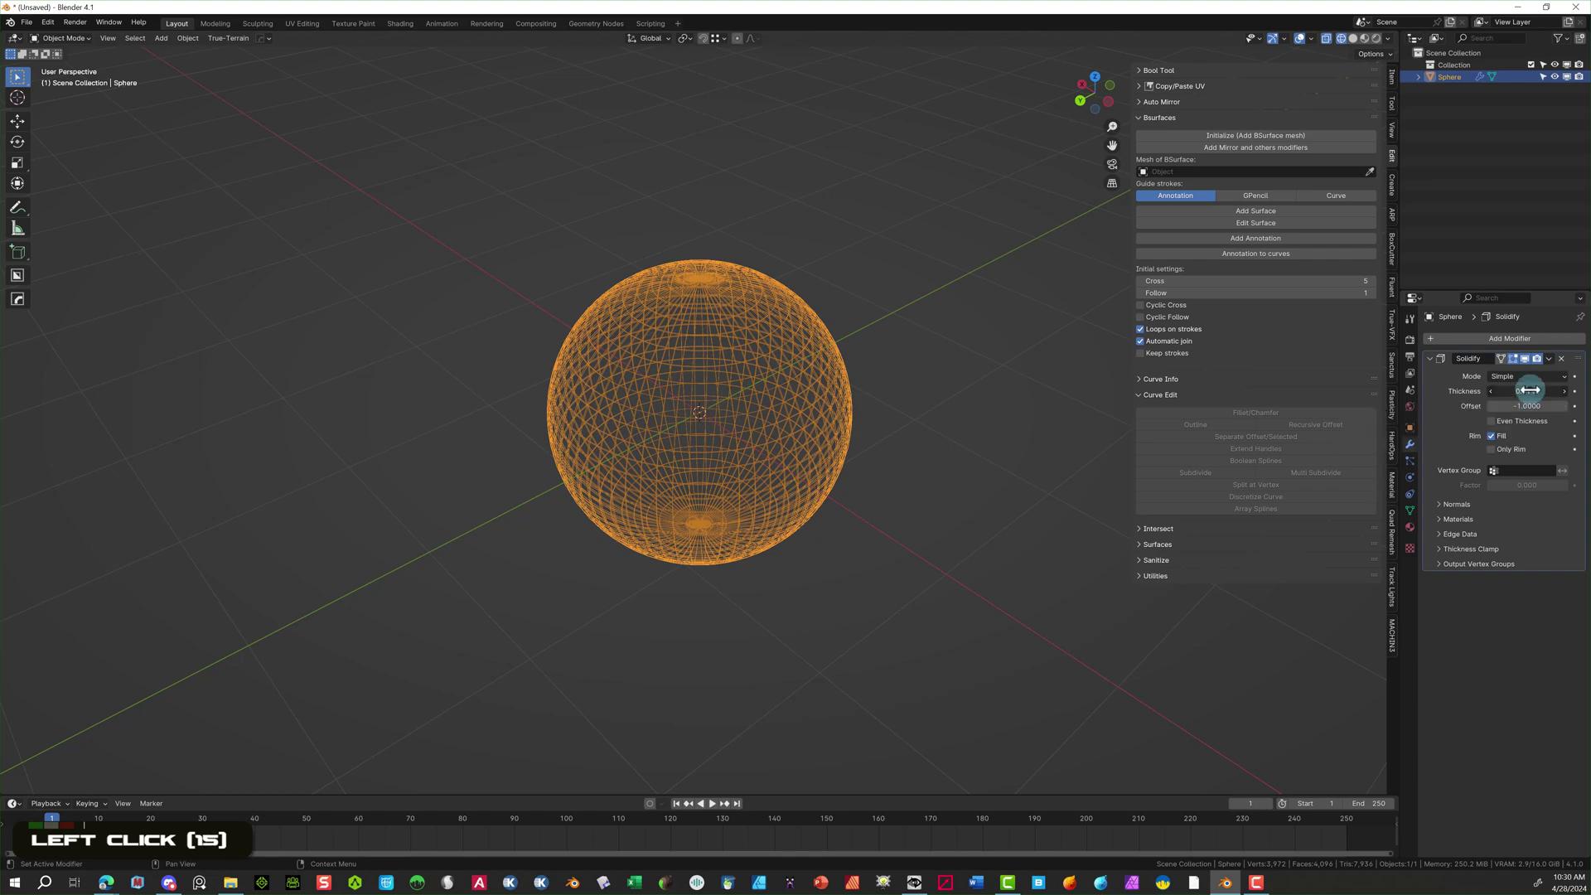
pyautogui.moveTo(1529, 390); pyautogui.dragTo(263, 389)
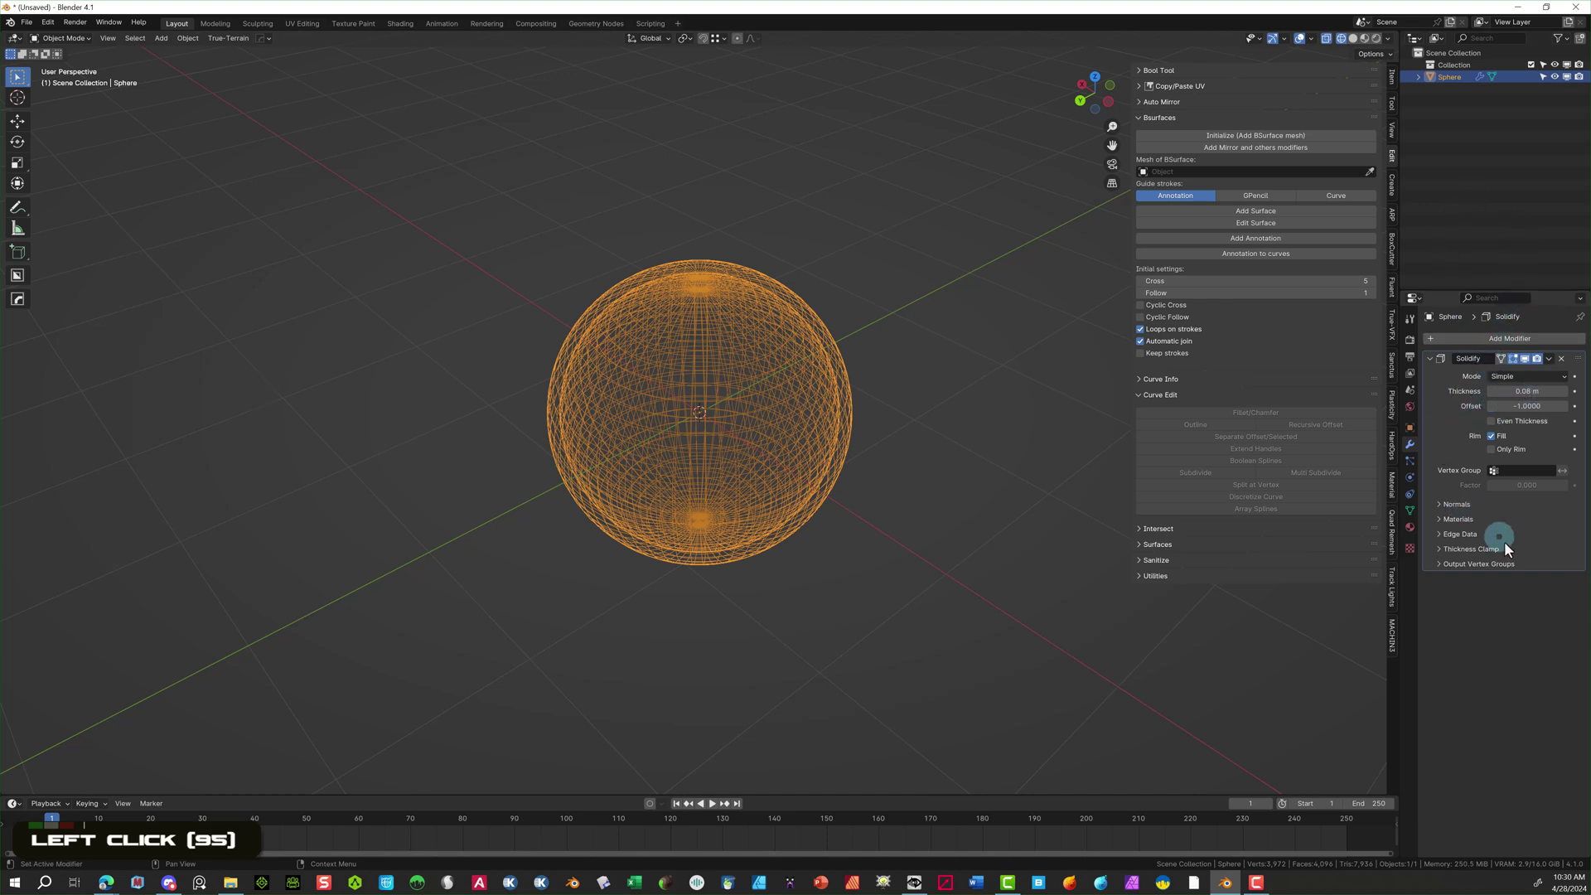
# Switch the viewport to Material Preview and render with Cycles on the GPU.
pyautogui.click(847, 291)
pyautogui.click(1376, 38)
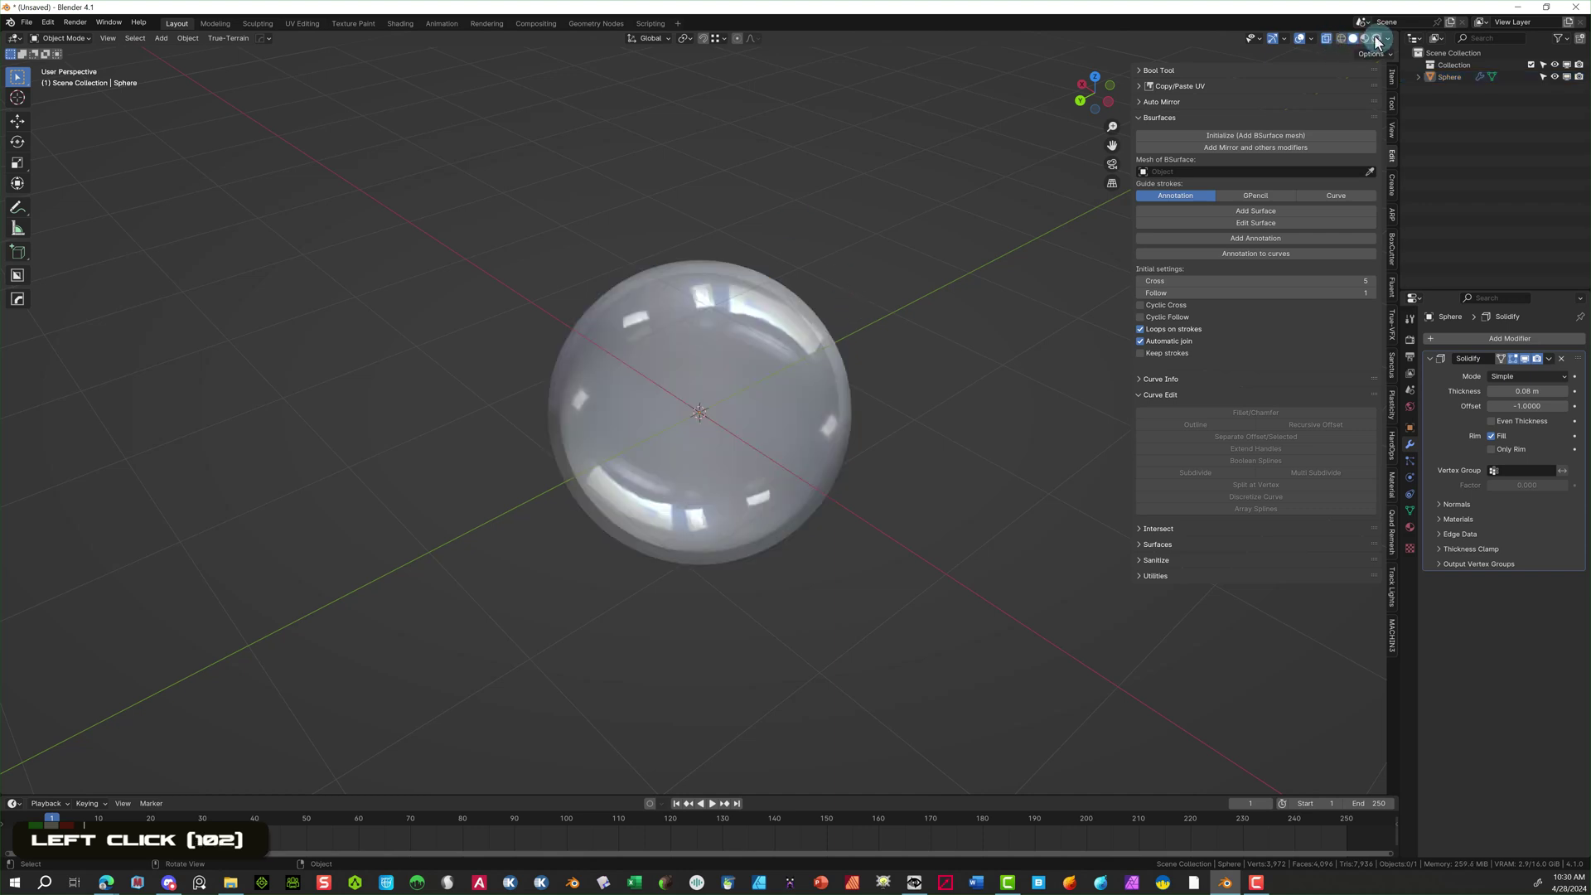
pyautogui.click(1377, 38)
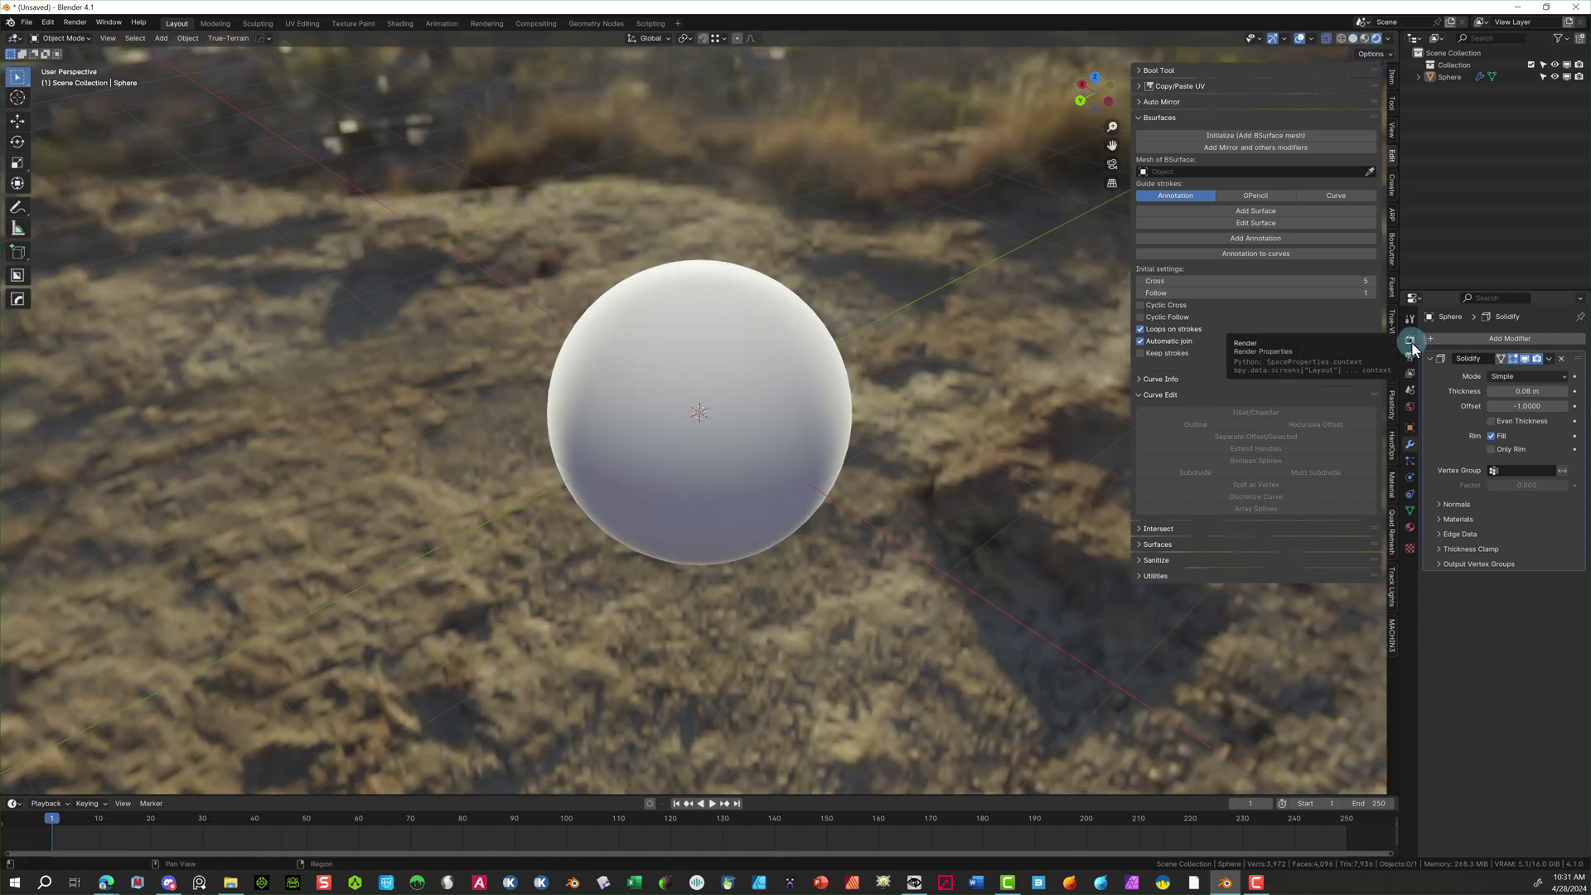
pyautogui.click(1410, 340)
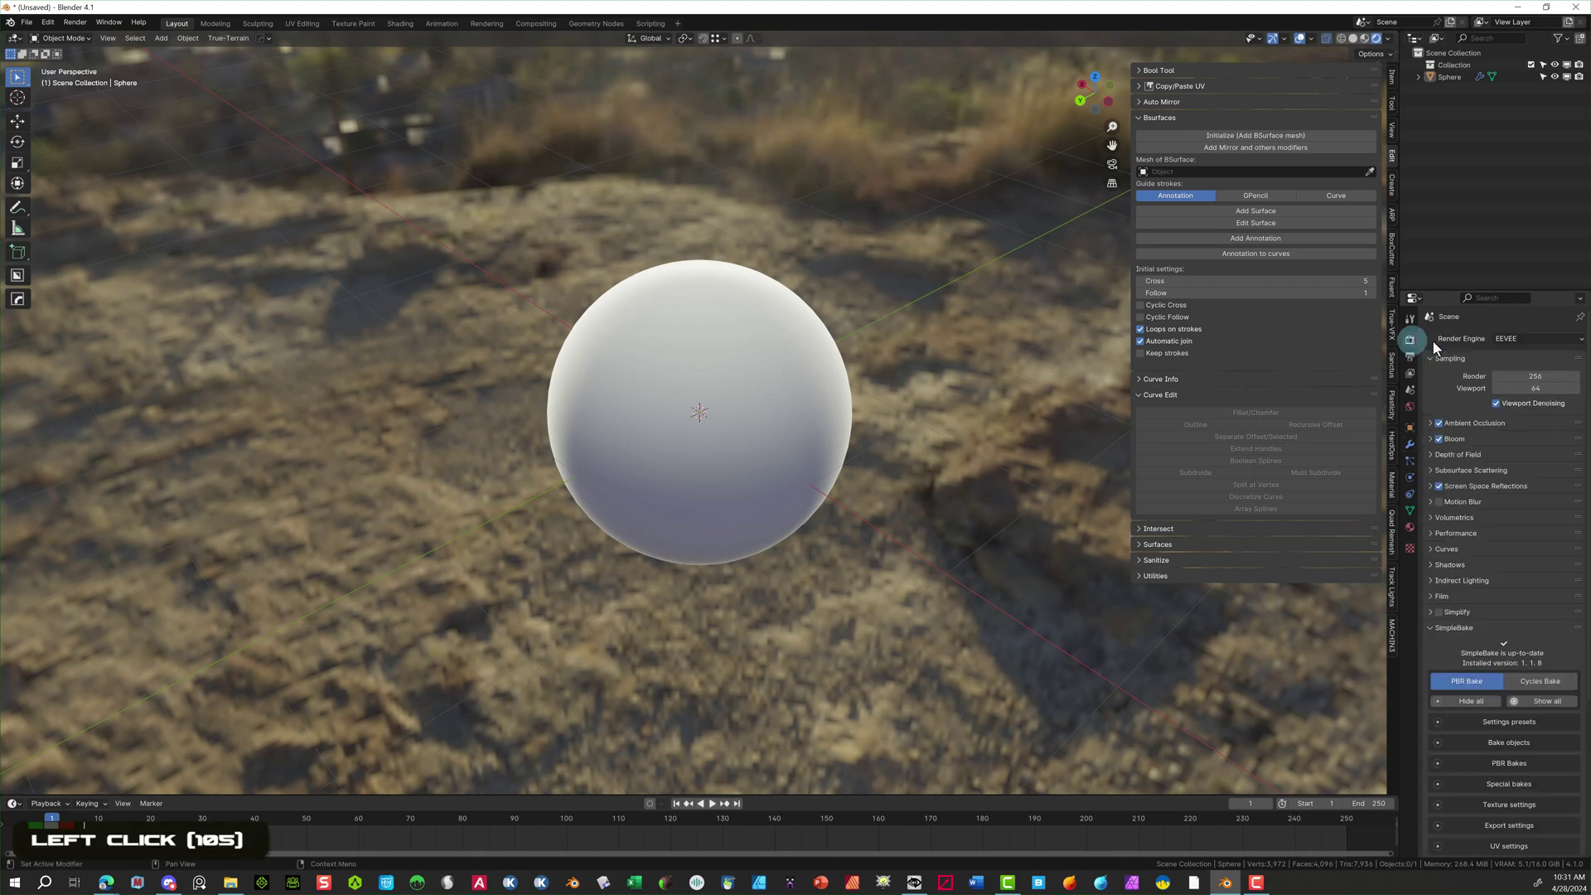
pyautogui.click(1525, 341)
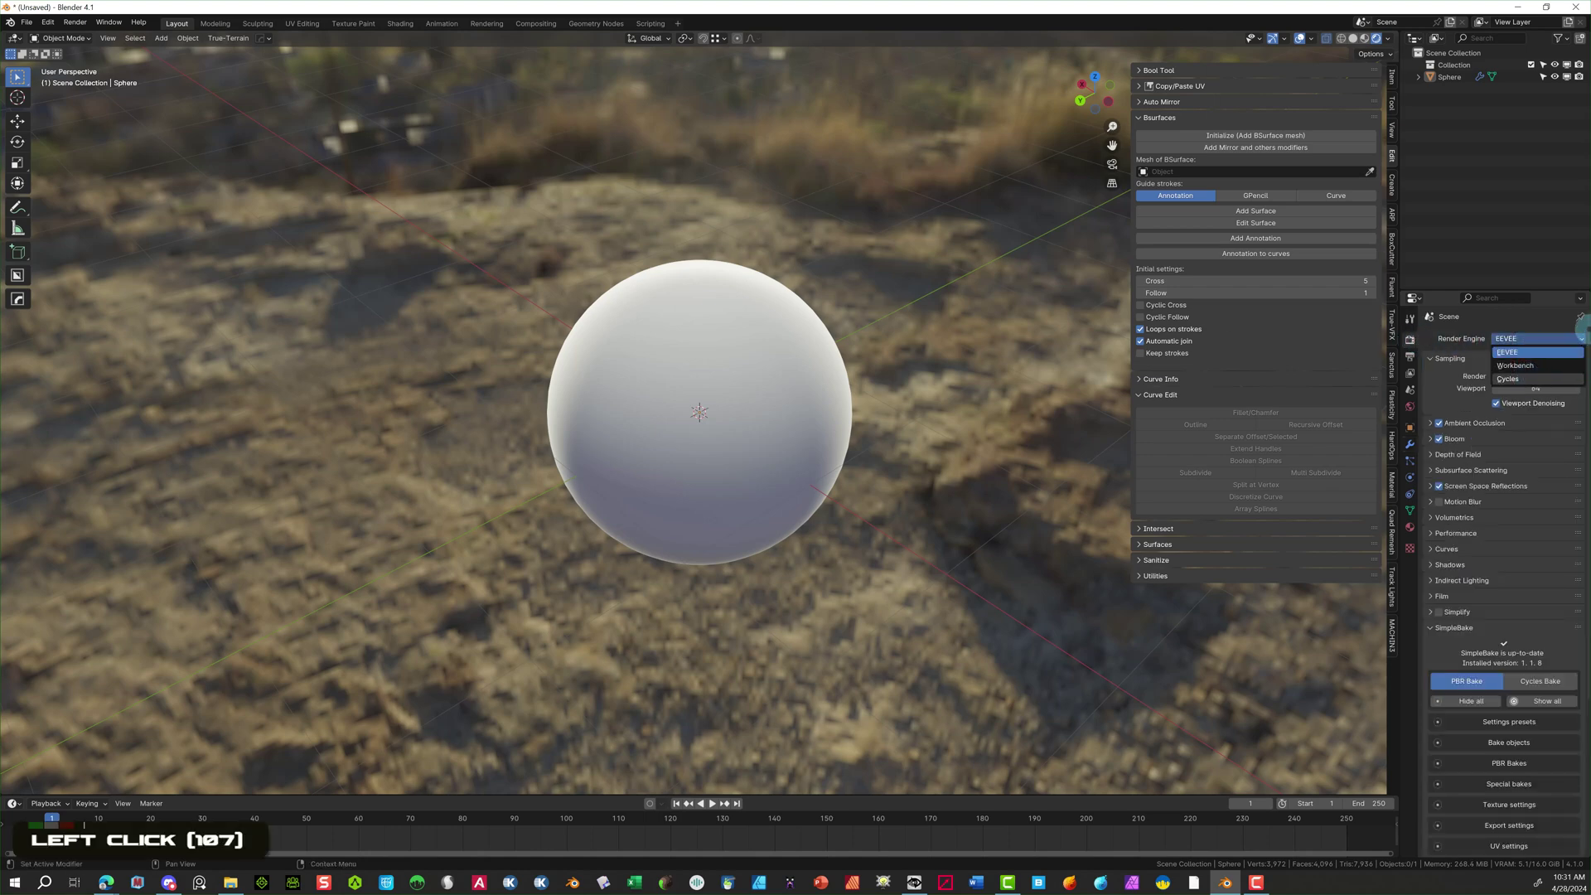
pyautogui.click(1526, 378)
pyautogui.click(1519, 370)
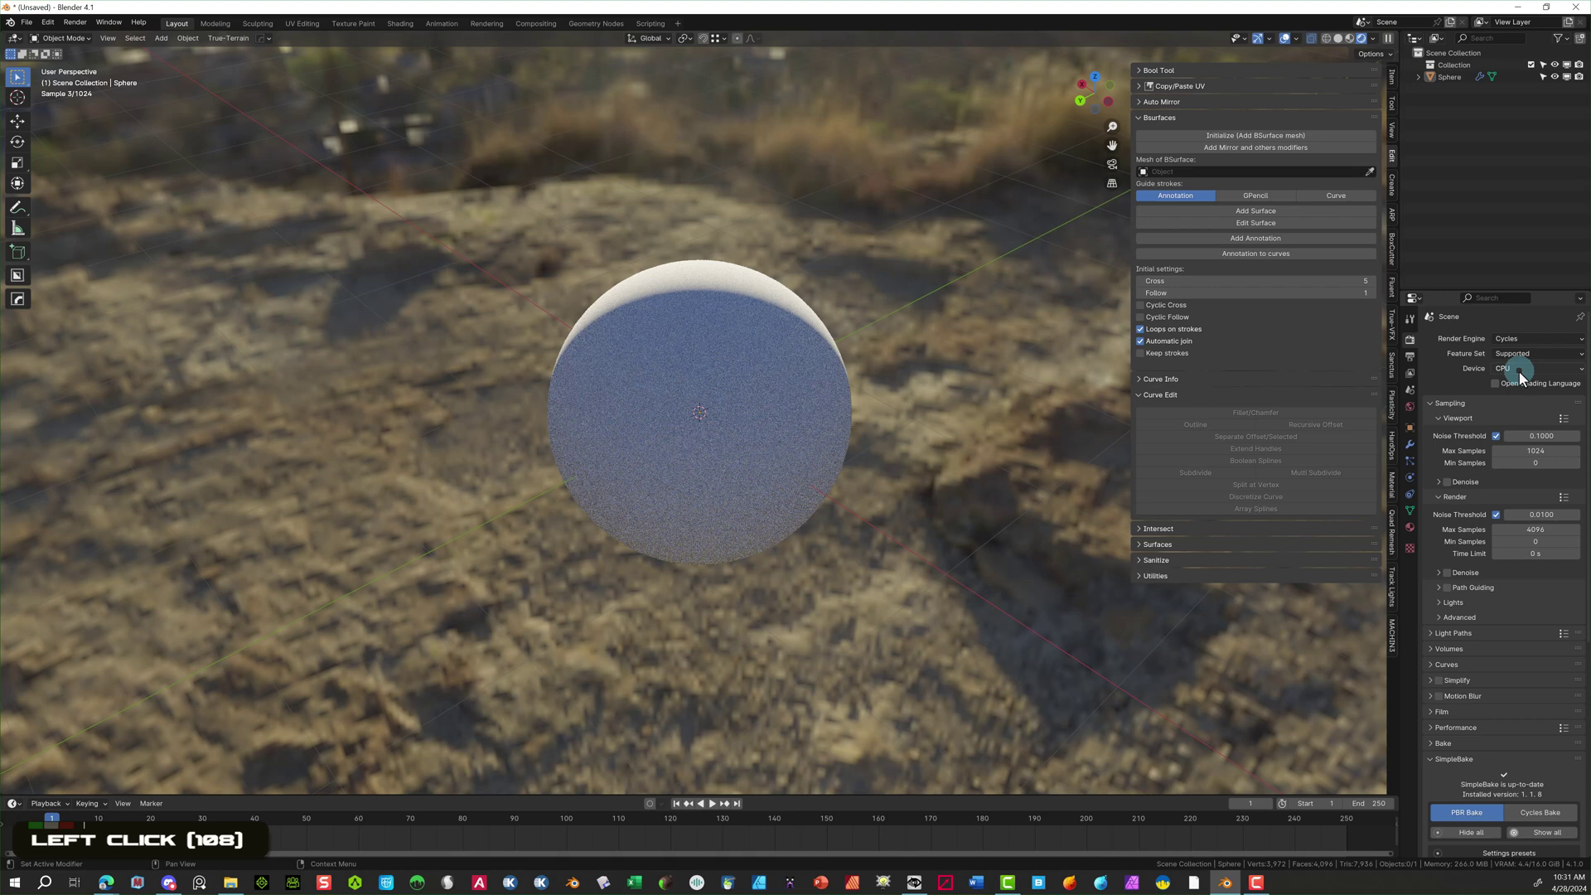
pyautogui.click(1465, 361)
pyautogui.click(1519, 395)
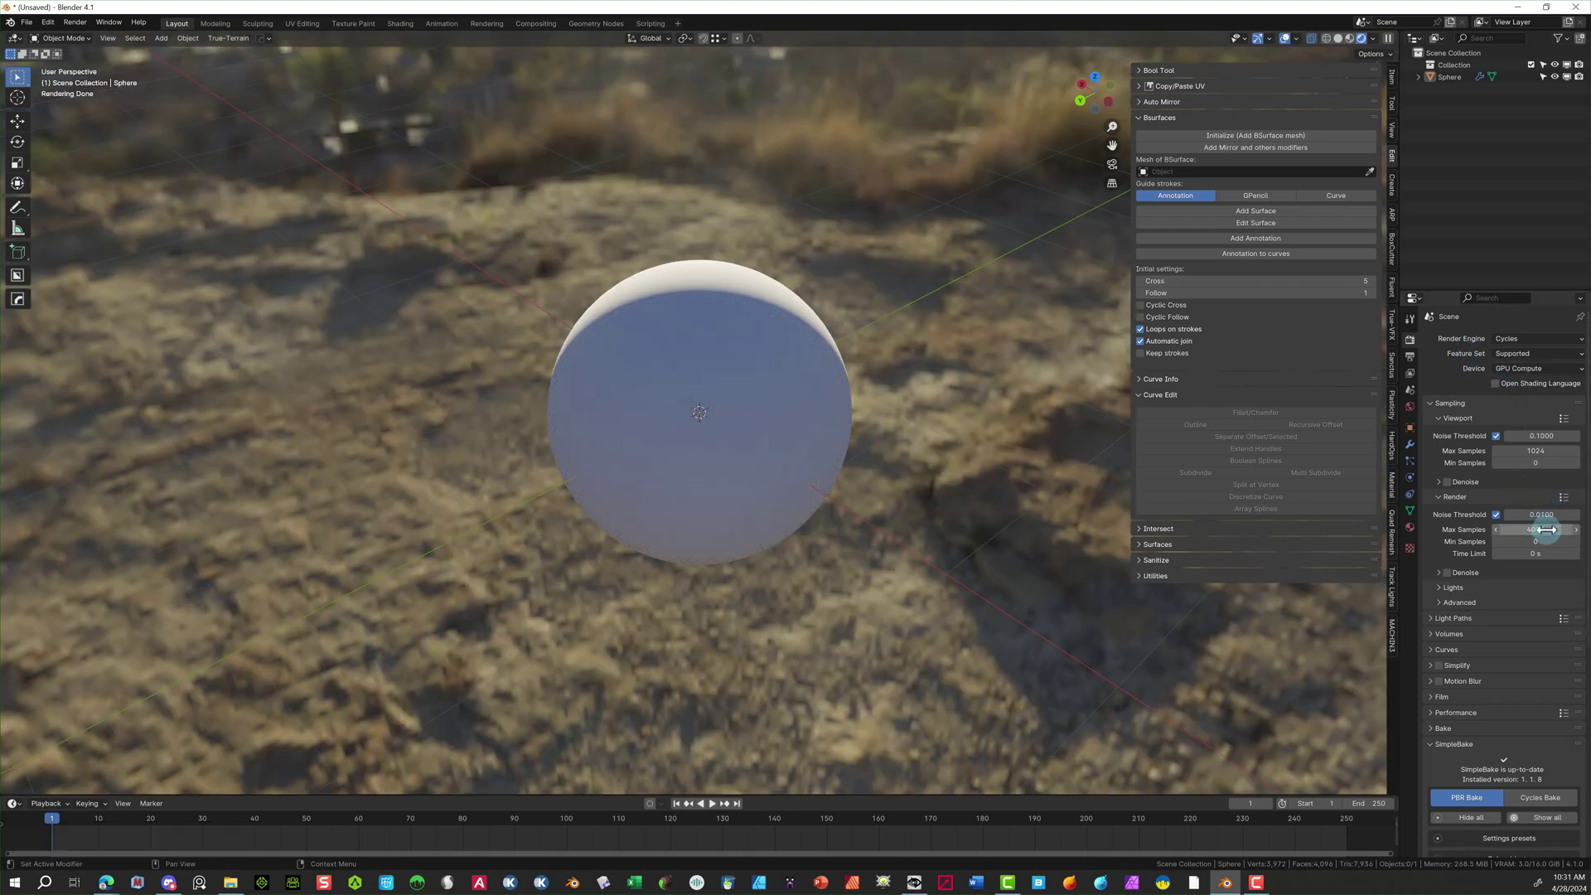
# Cap render samples at 300, enable Denoise, and make the Film background transparent.
pyautogui.click(1548, 530)
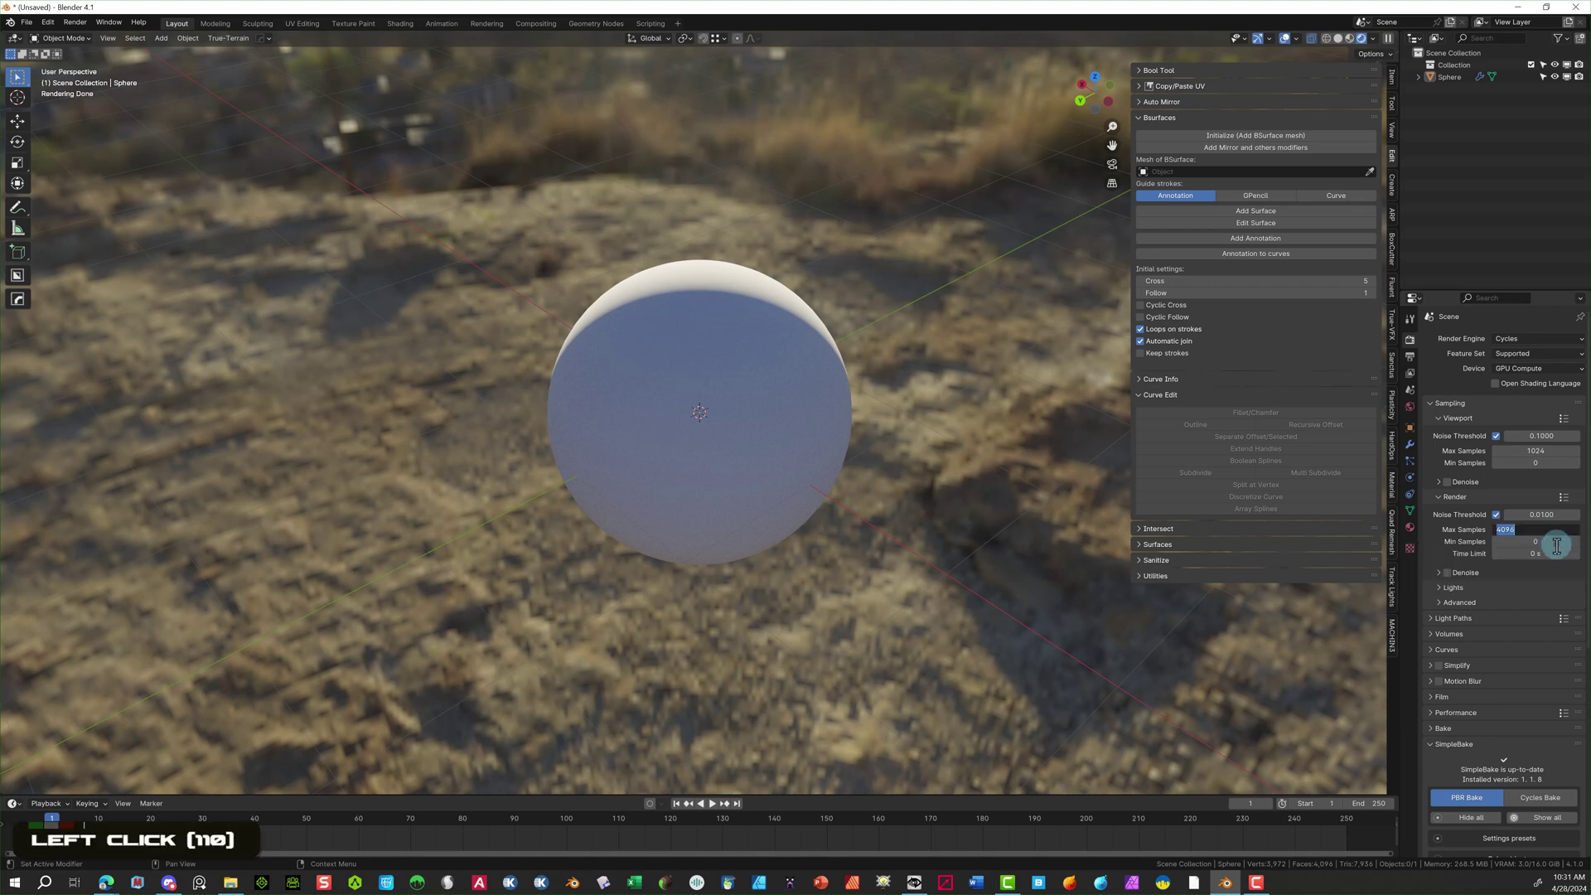
pyautogui.write('30')
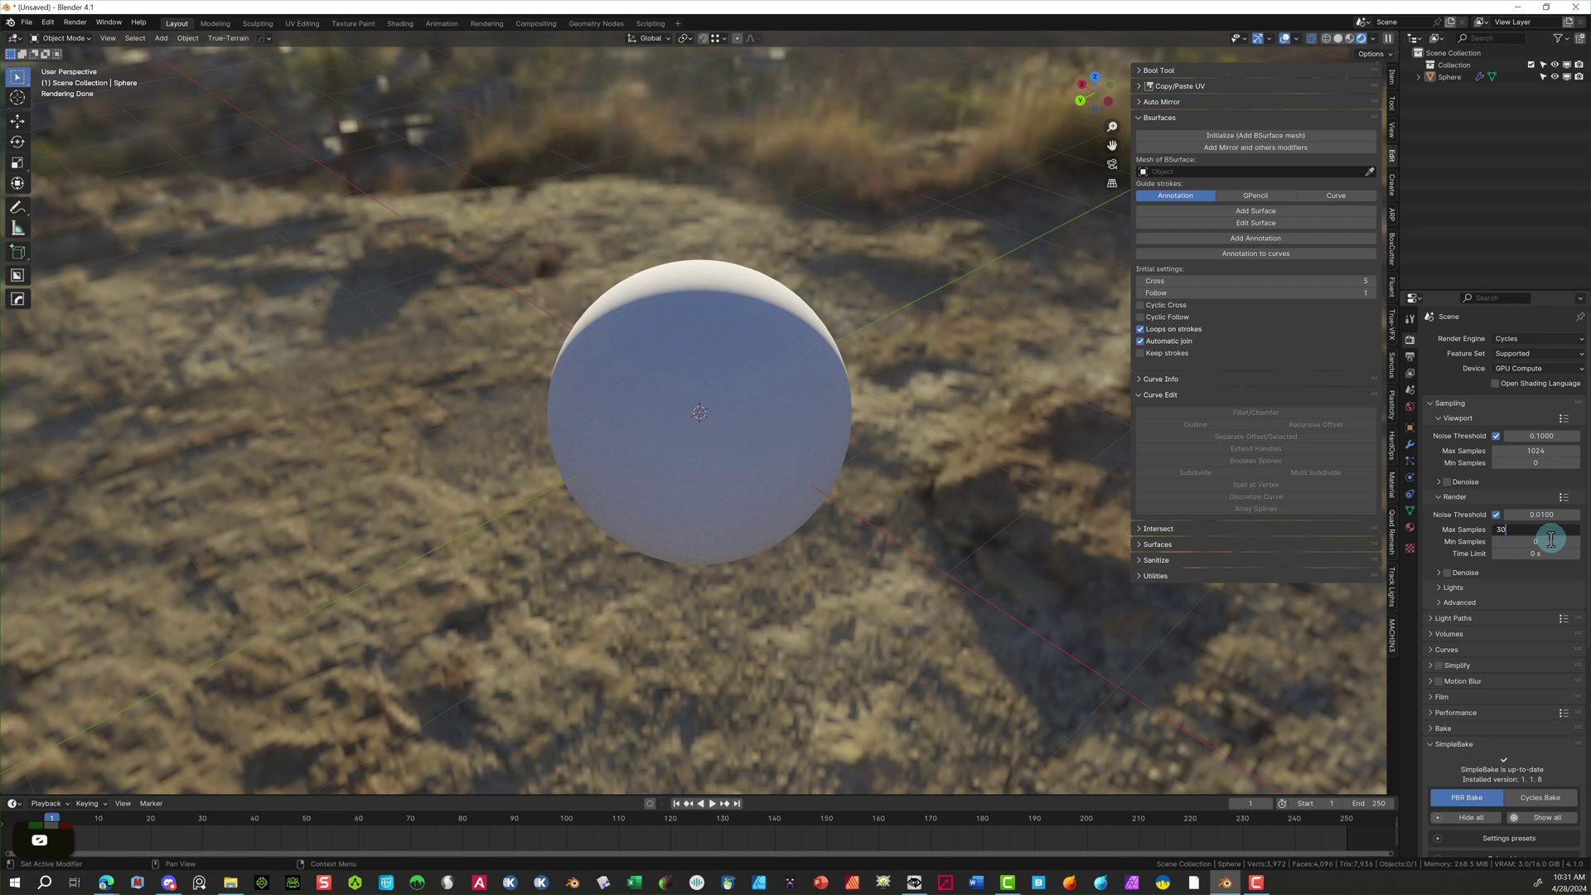
pyautogui.write('0')
pyautogui.press('Return')
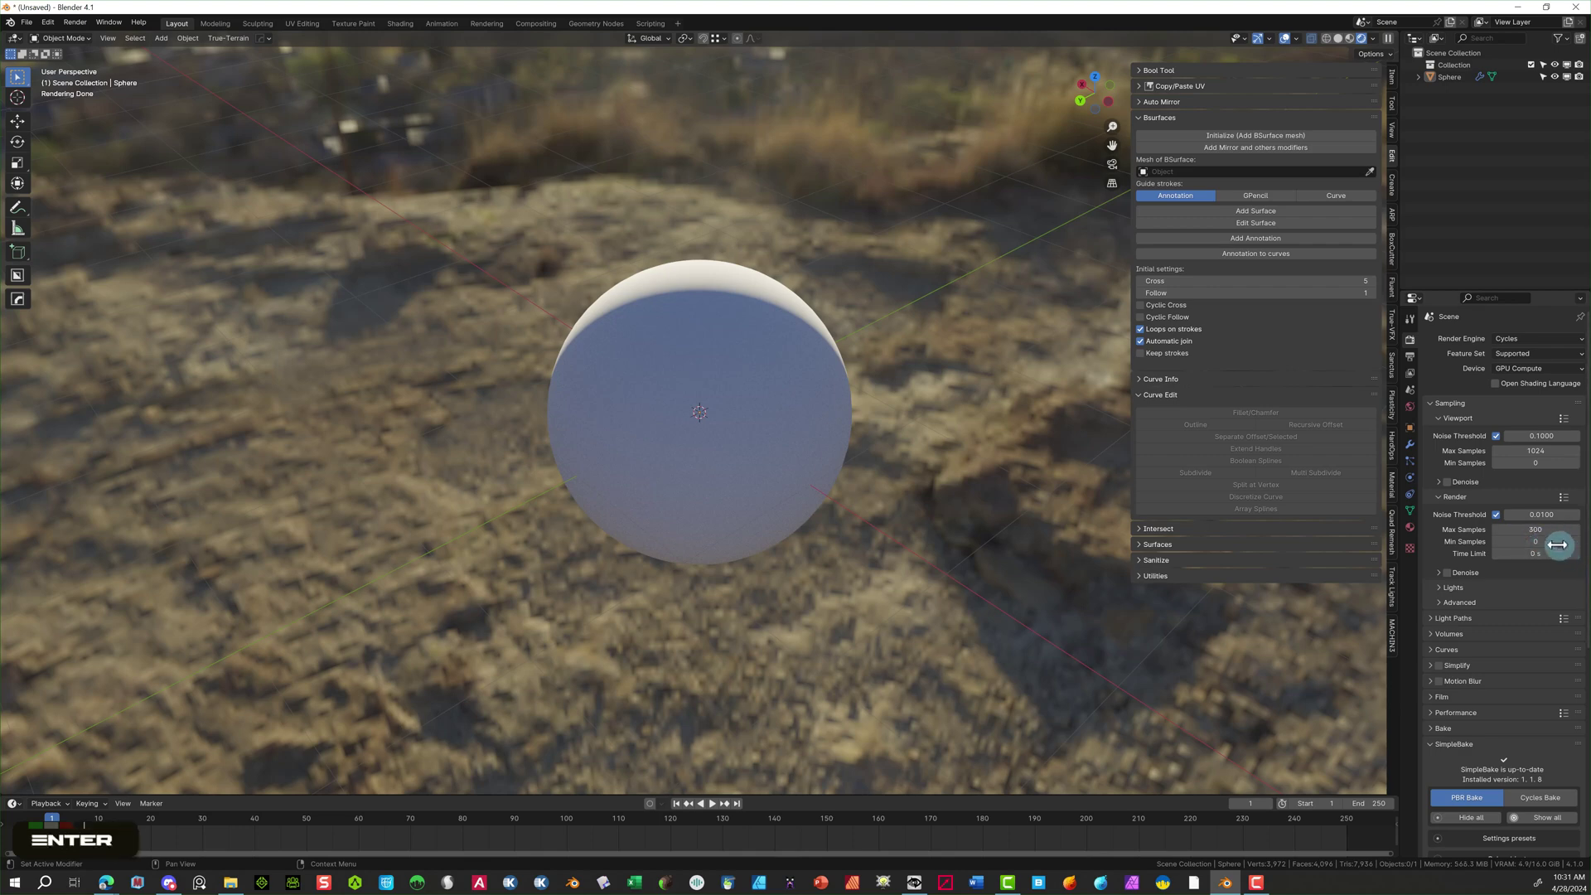
pyautogui.click(1447, 572)
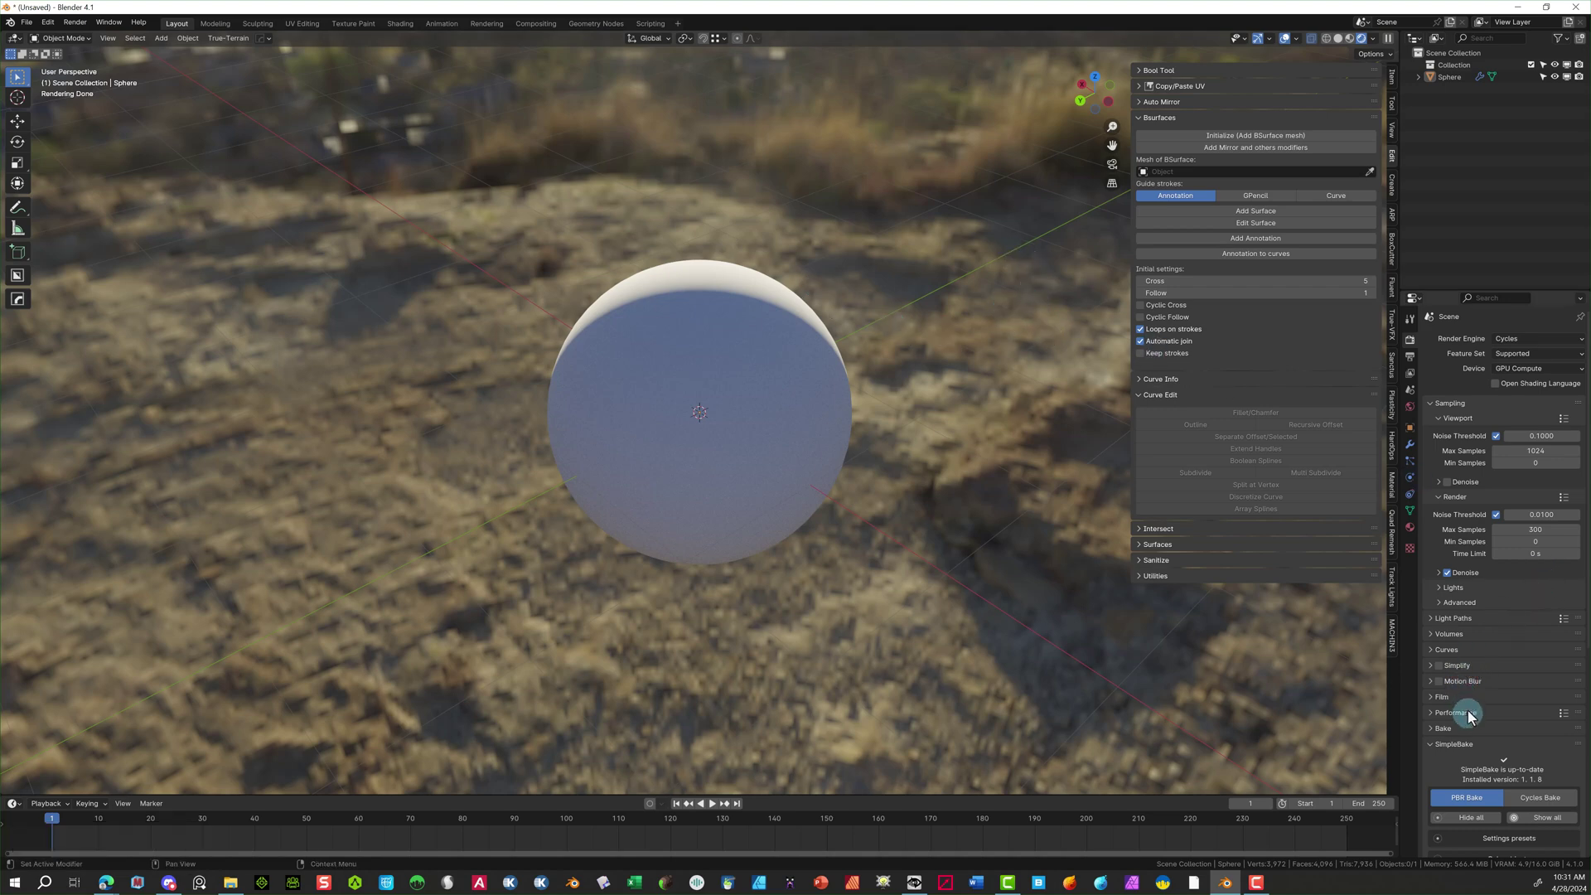
pyautogui.click(1432, 700)
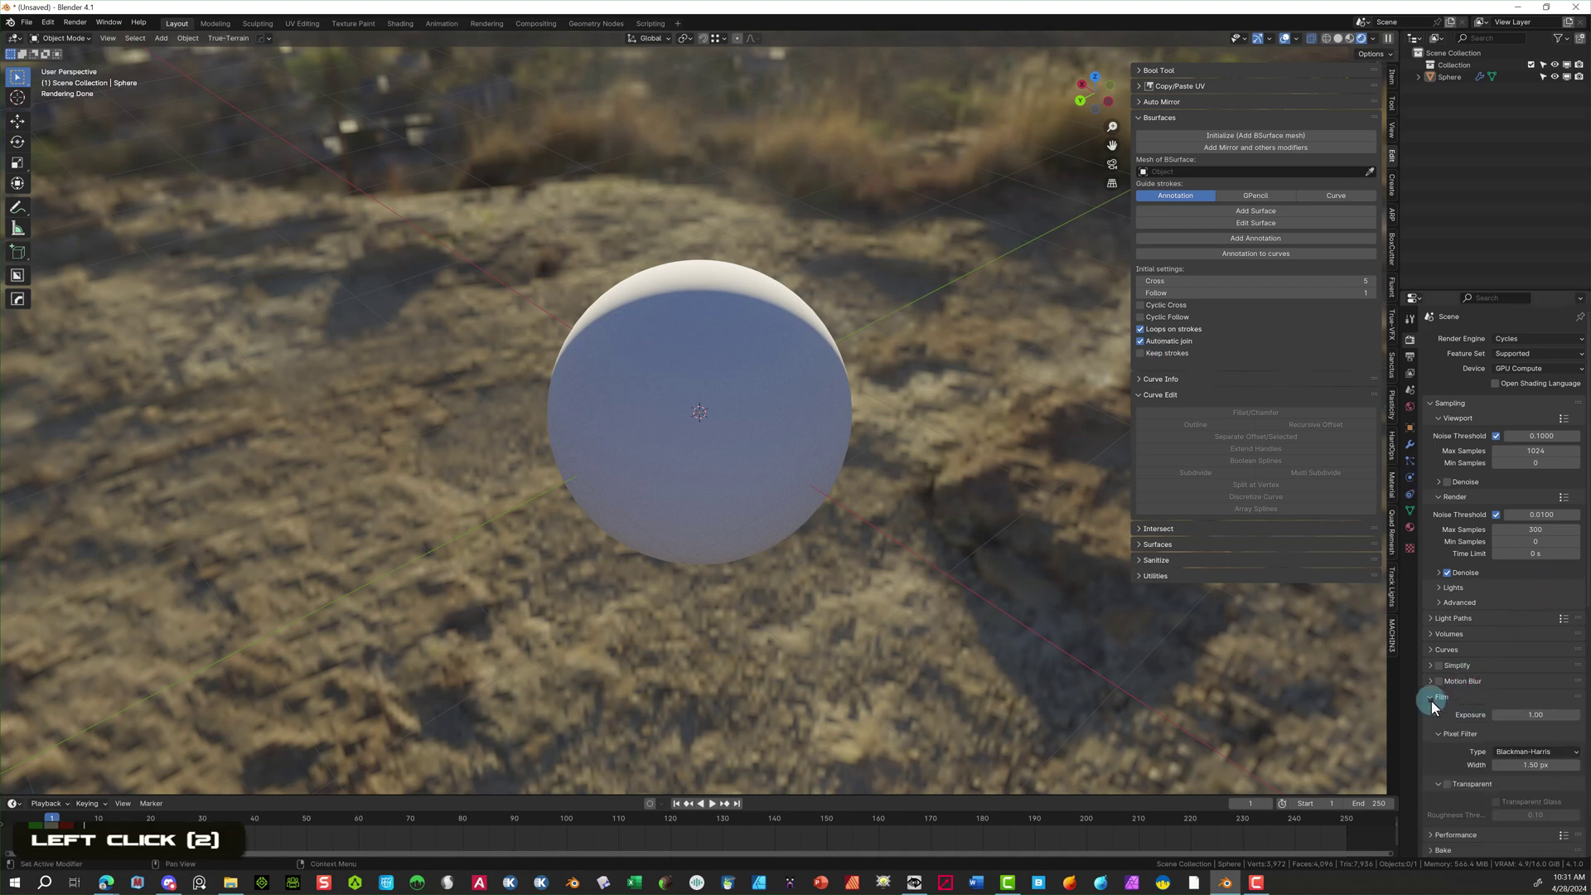
pyautogui.click(1448, 785)
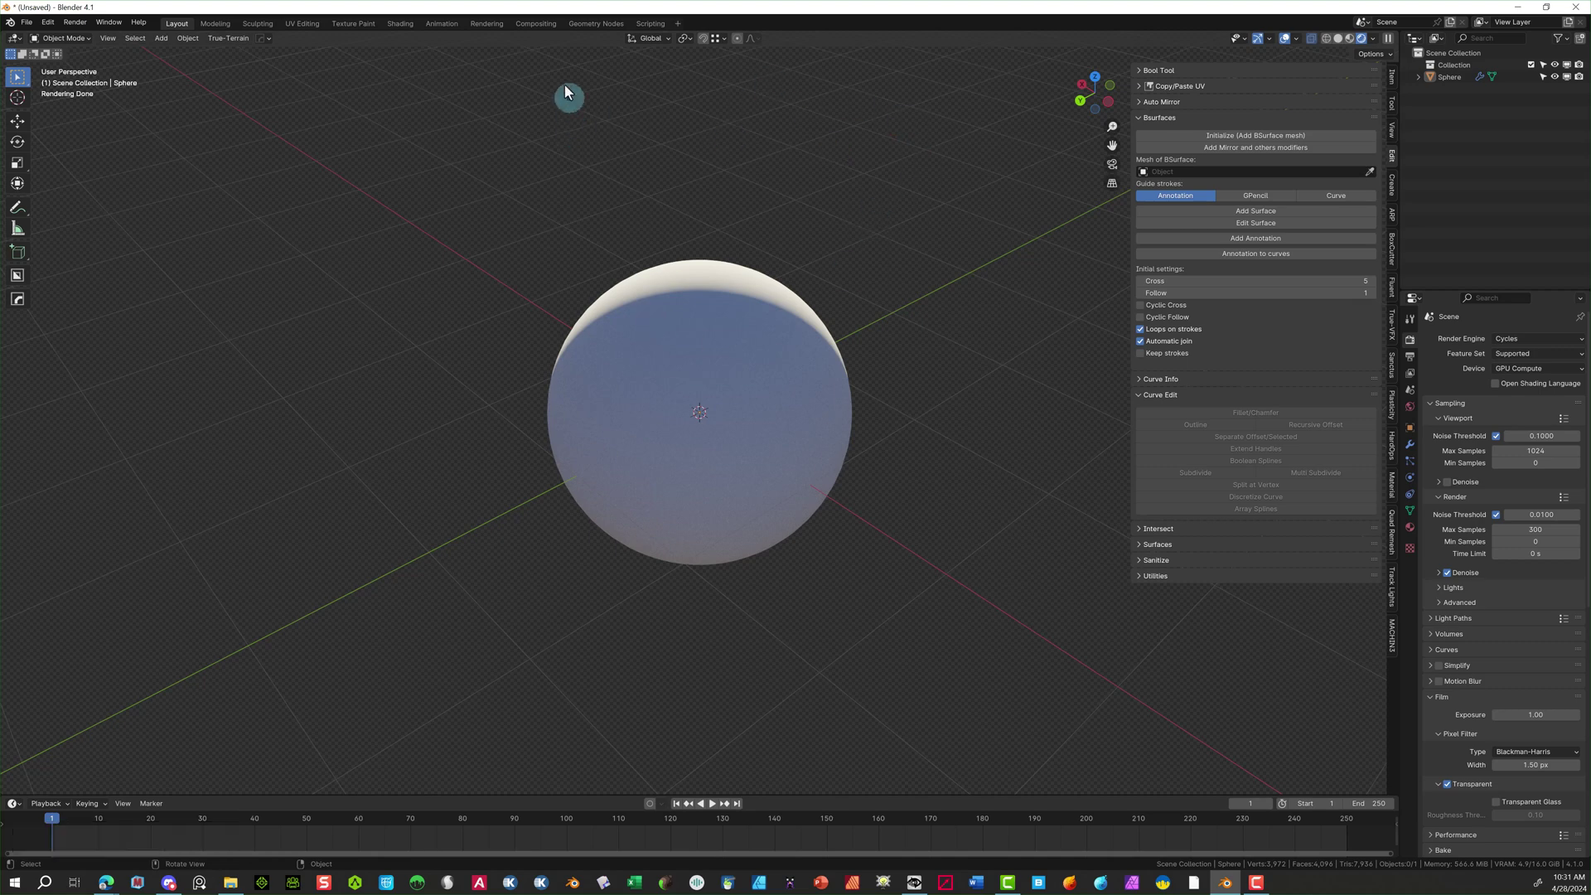
# Add a plane mesh and scale it up about 12.3 times.
pyautogui.click(189, 38)
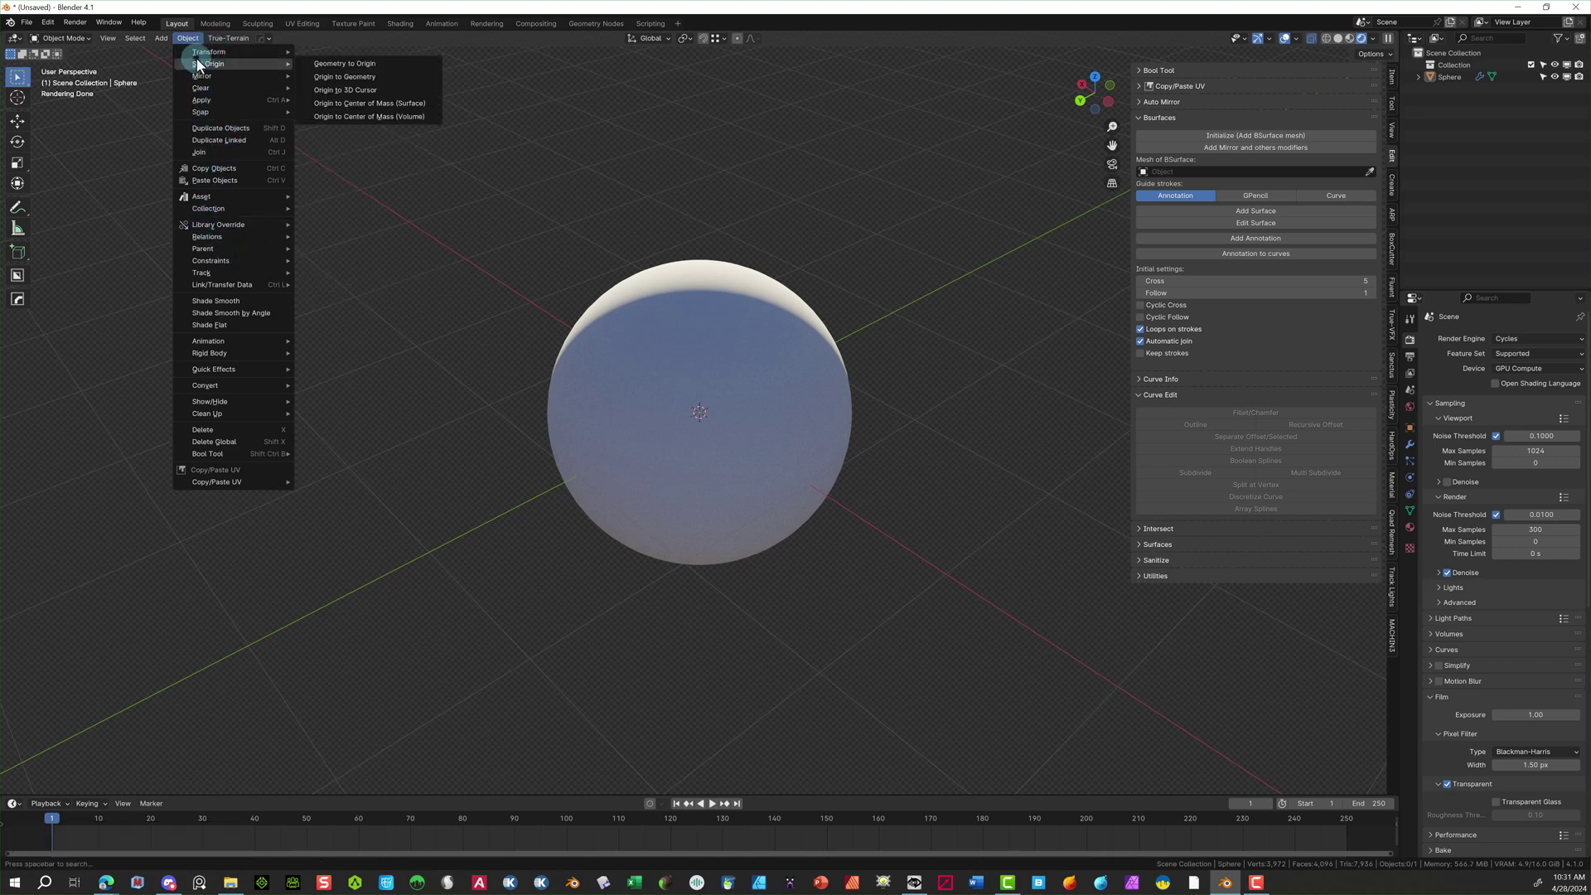
pyautogui.moveTo(161, 38)
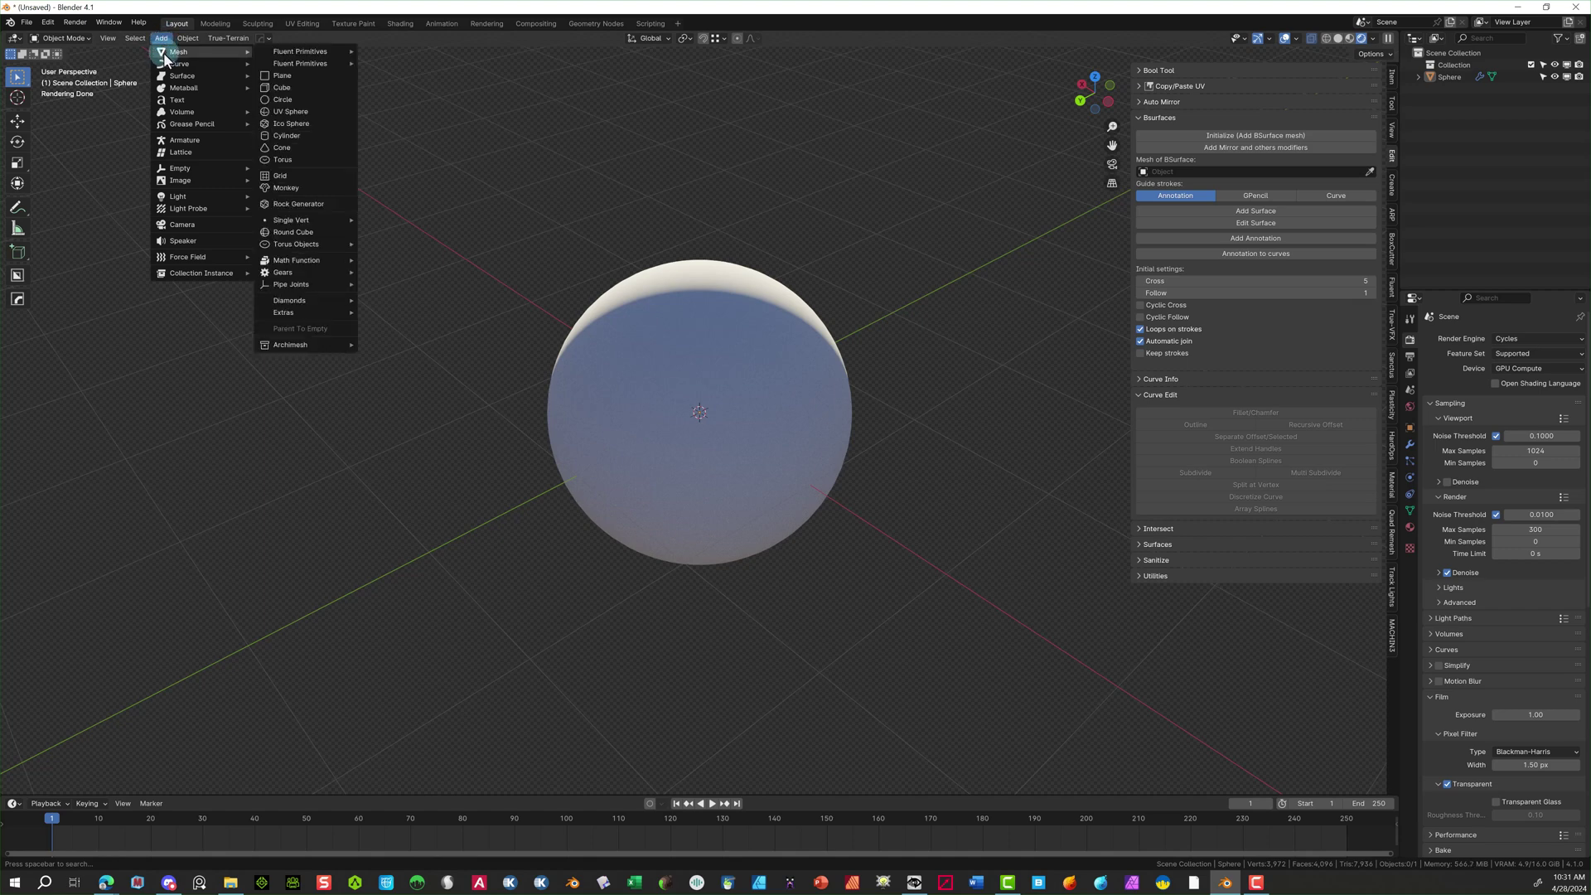
pyautogui.click(305, 73)
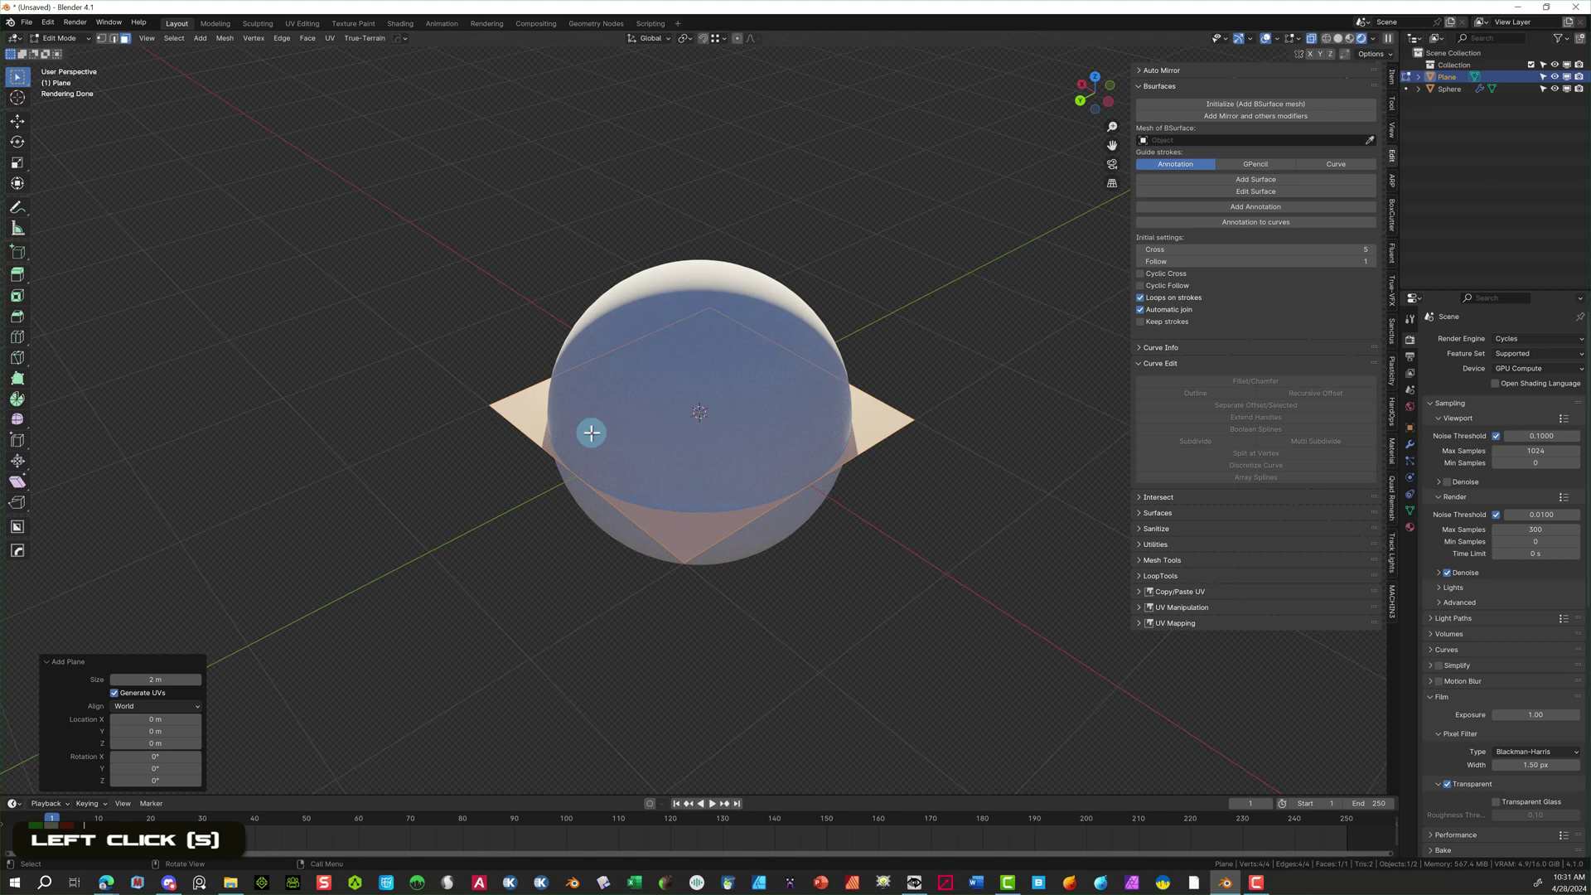
pyautogui.press('s')
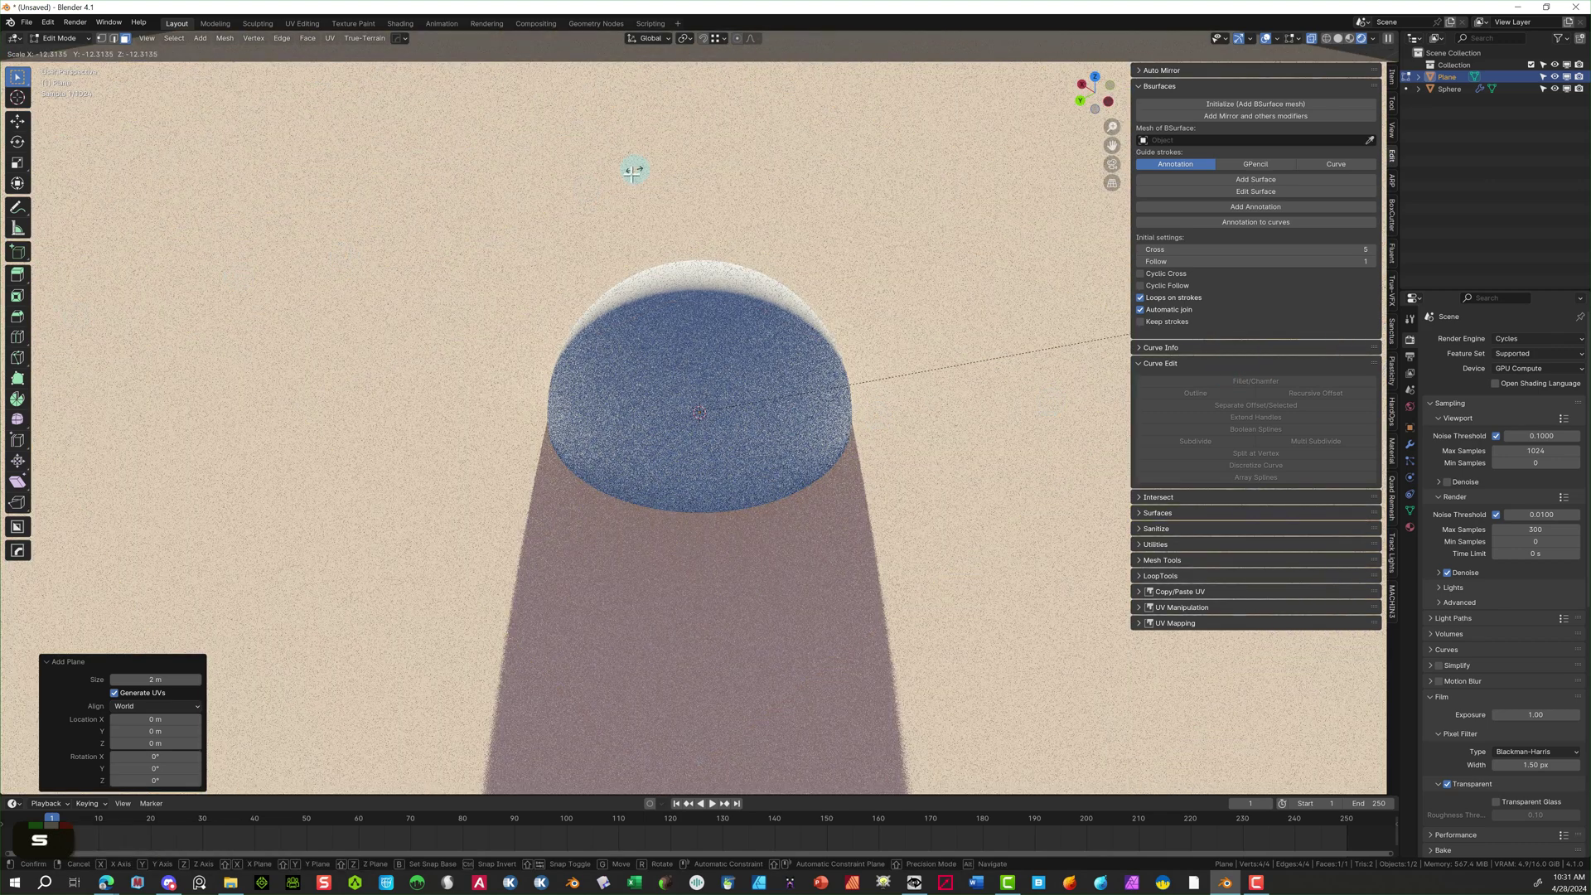
pyautogui.click(635, 170)
# Lower the plane about 1 m along Z to sit under the sphere.
pyautogui.click(1108, 101)
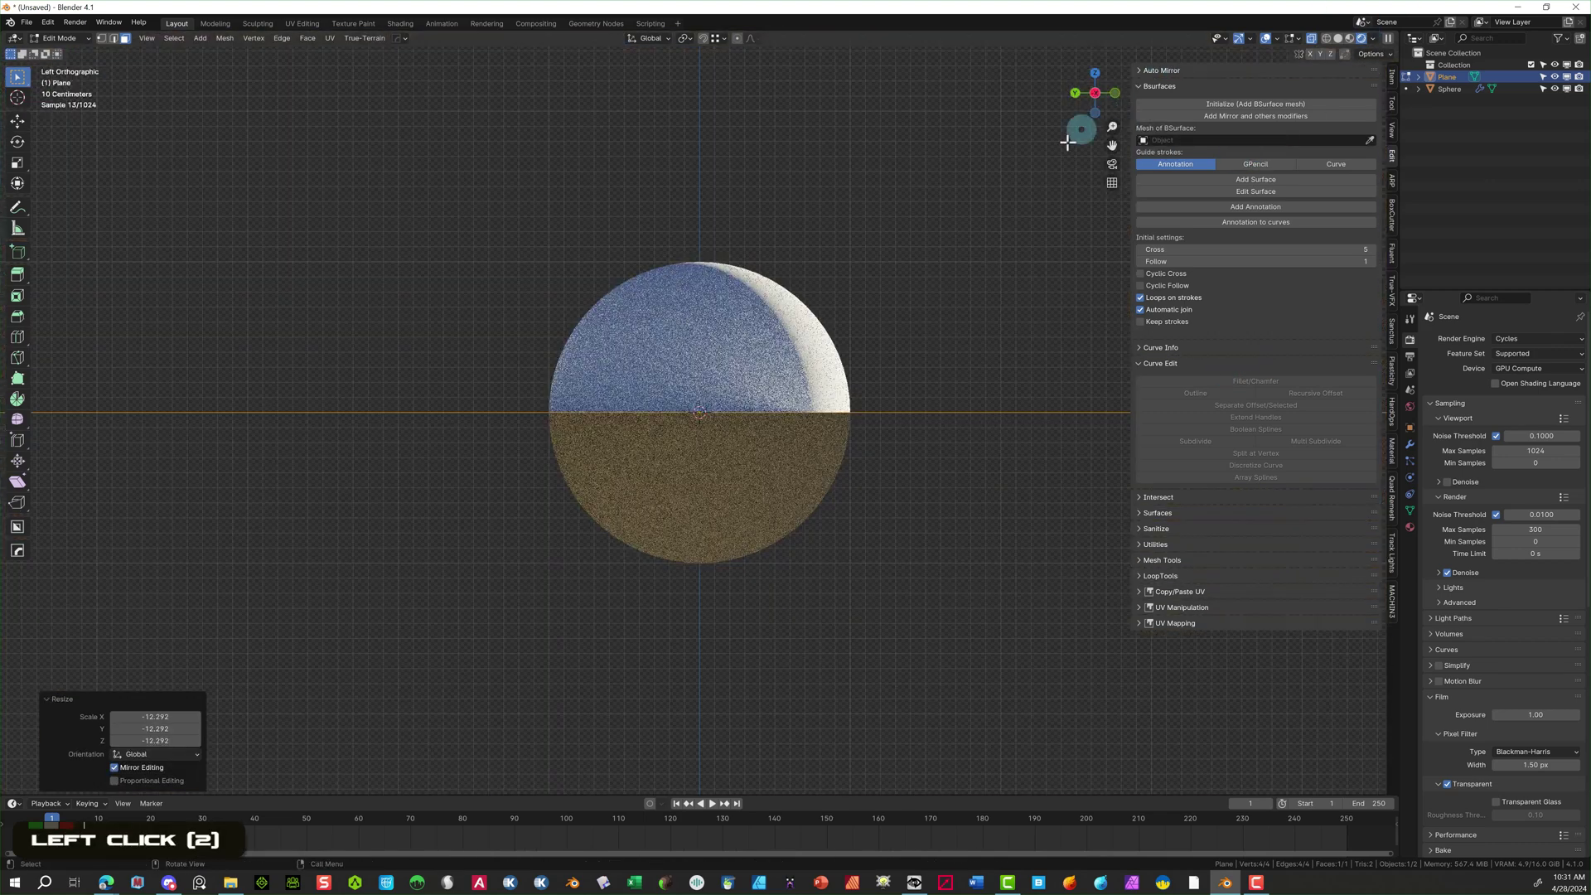
pyautogui.press('g')
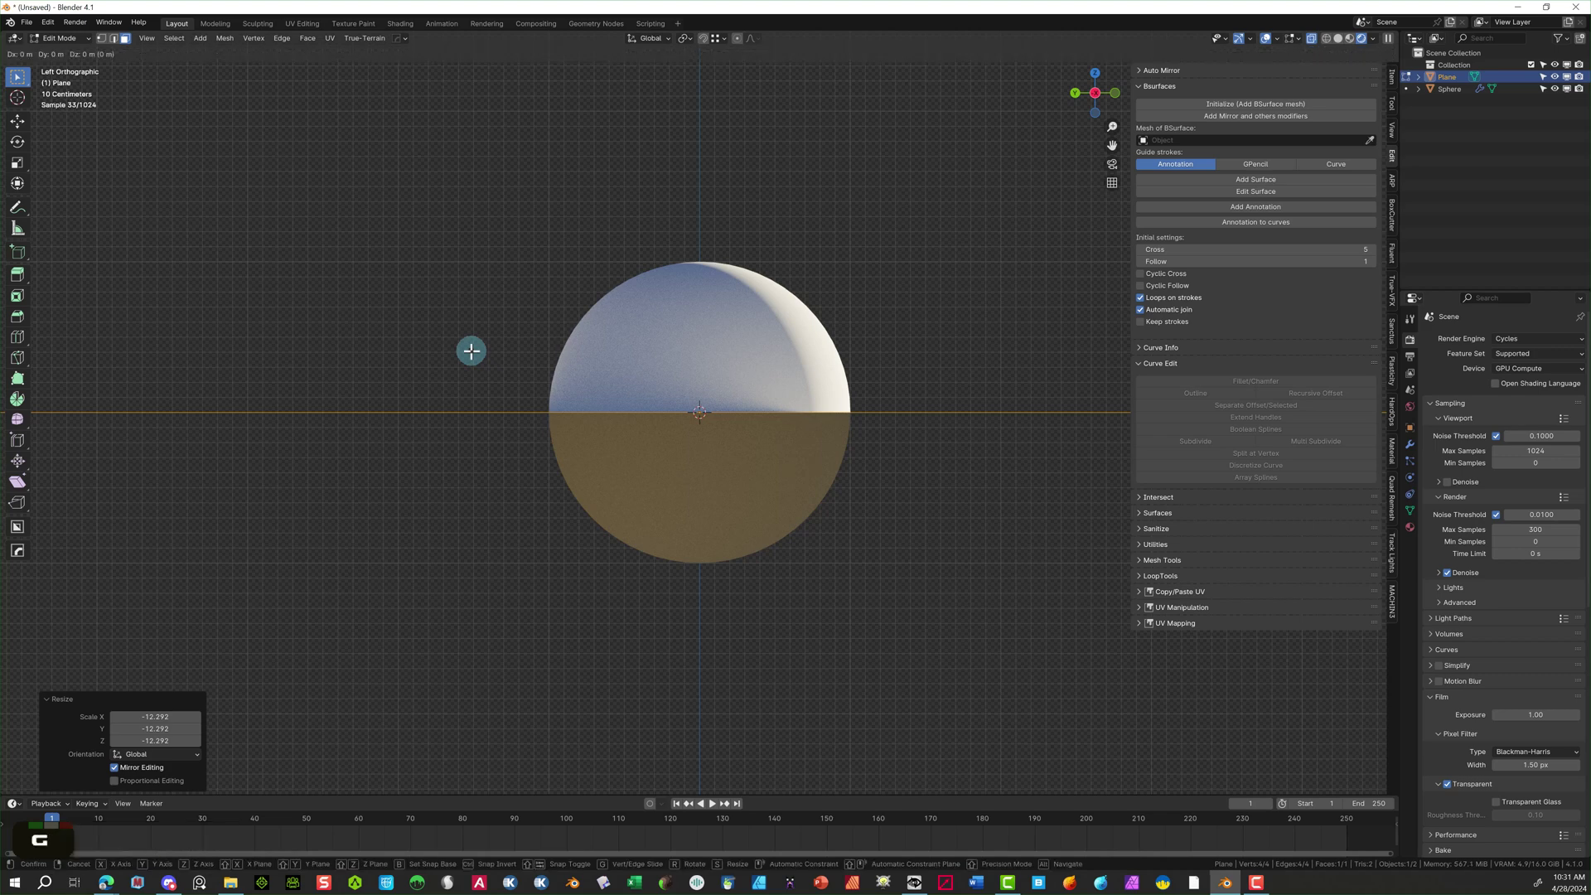
pyautogui.press('z')
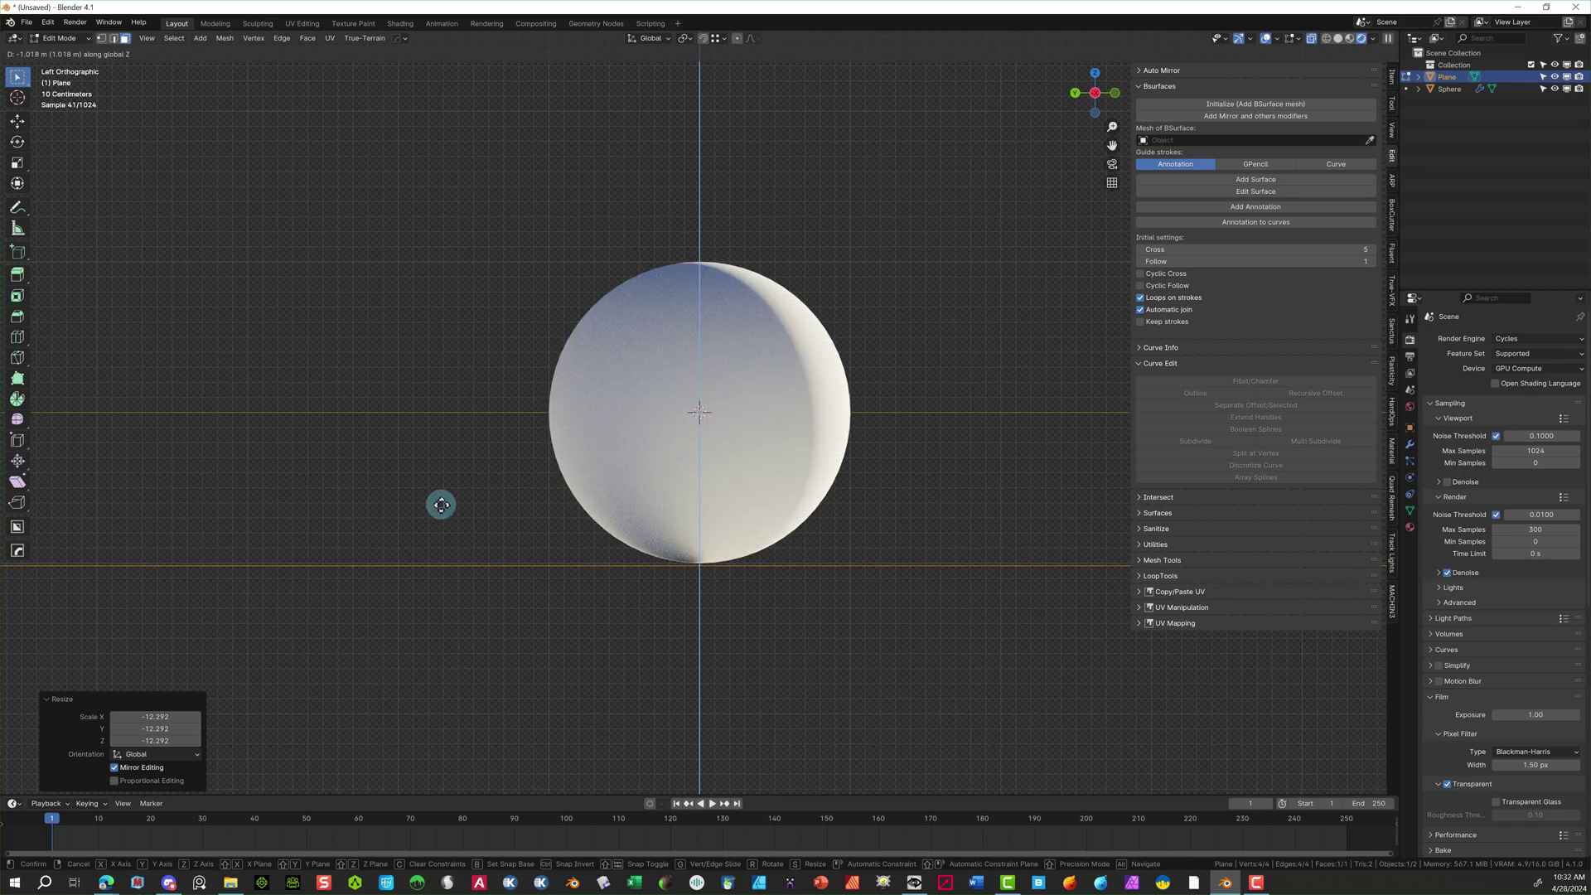
pyautogui.click(439, 506)
pyautogui.moveTo(472, 347); pyautogui.dragTo(383, 302, button='middle')
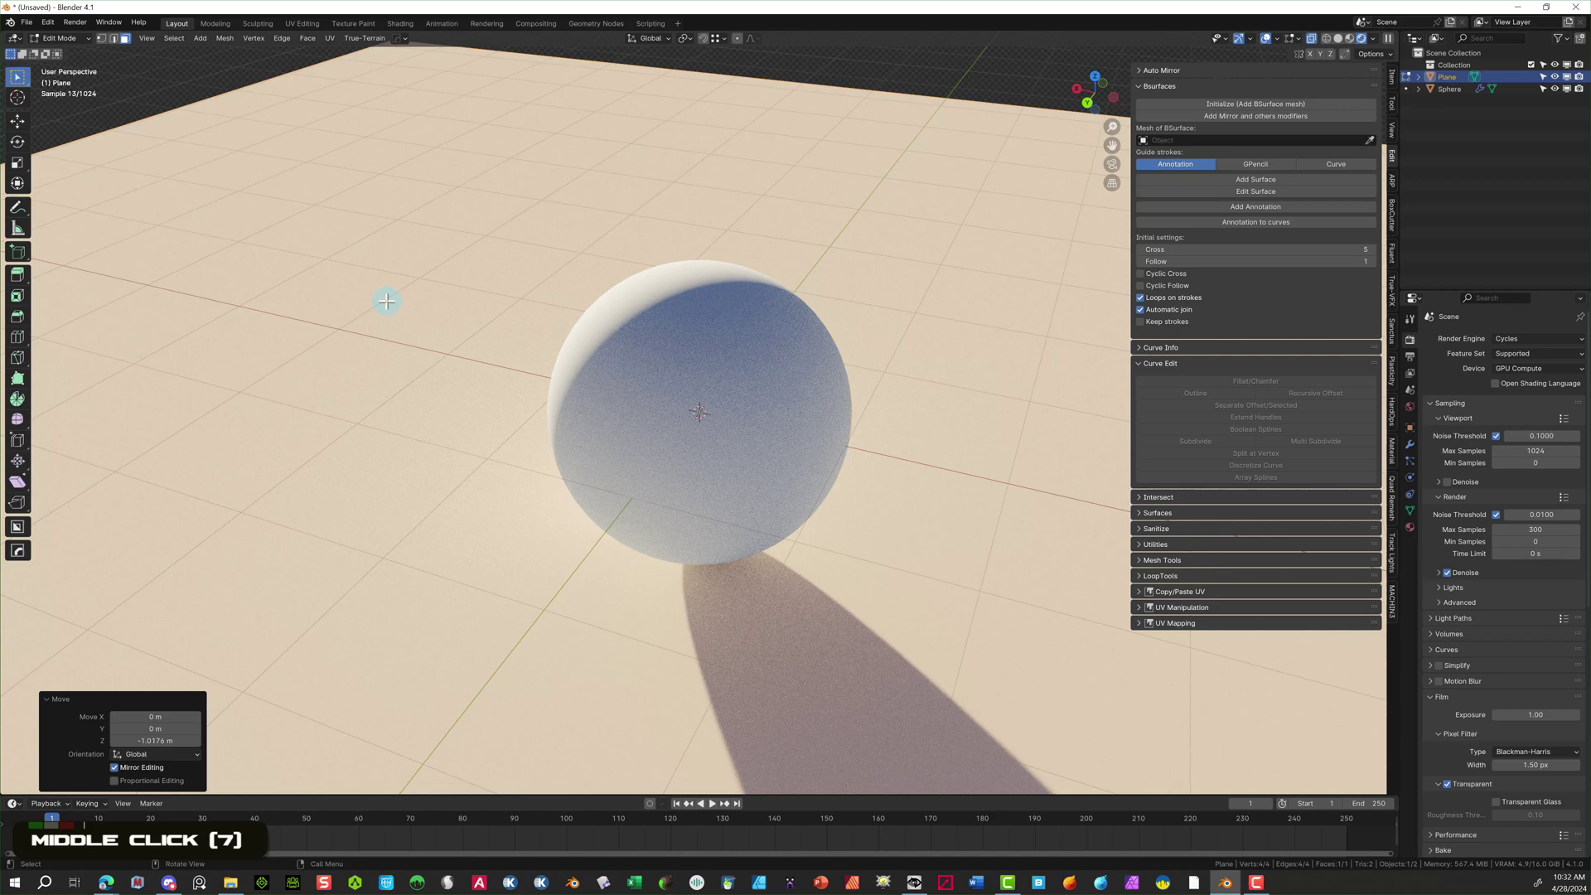
# Leave Edit Mode and return to Object Mode.
pyautogui.click(203, 42)
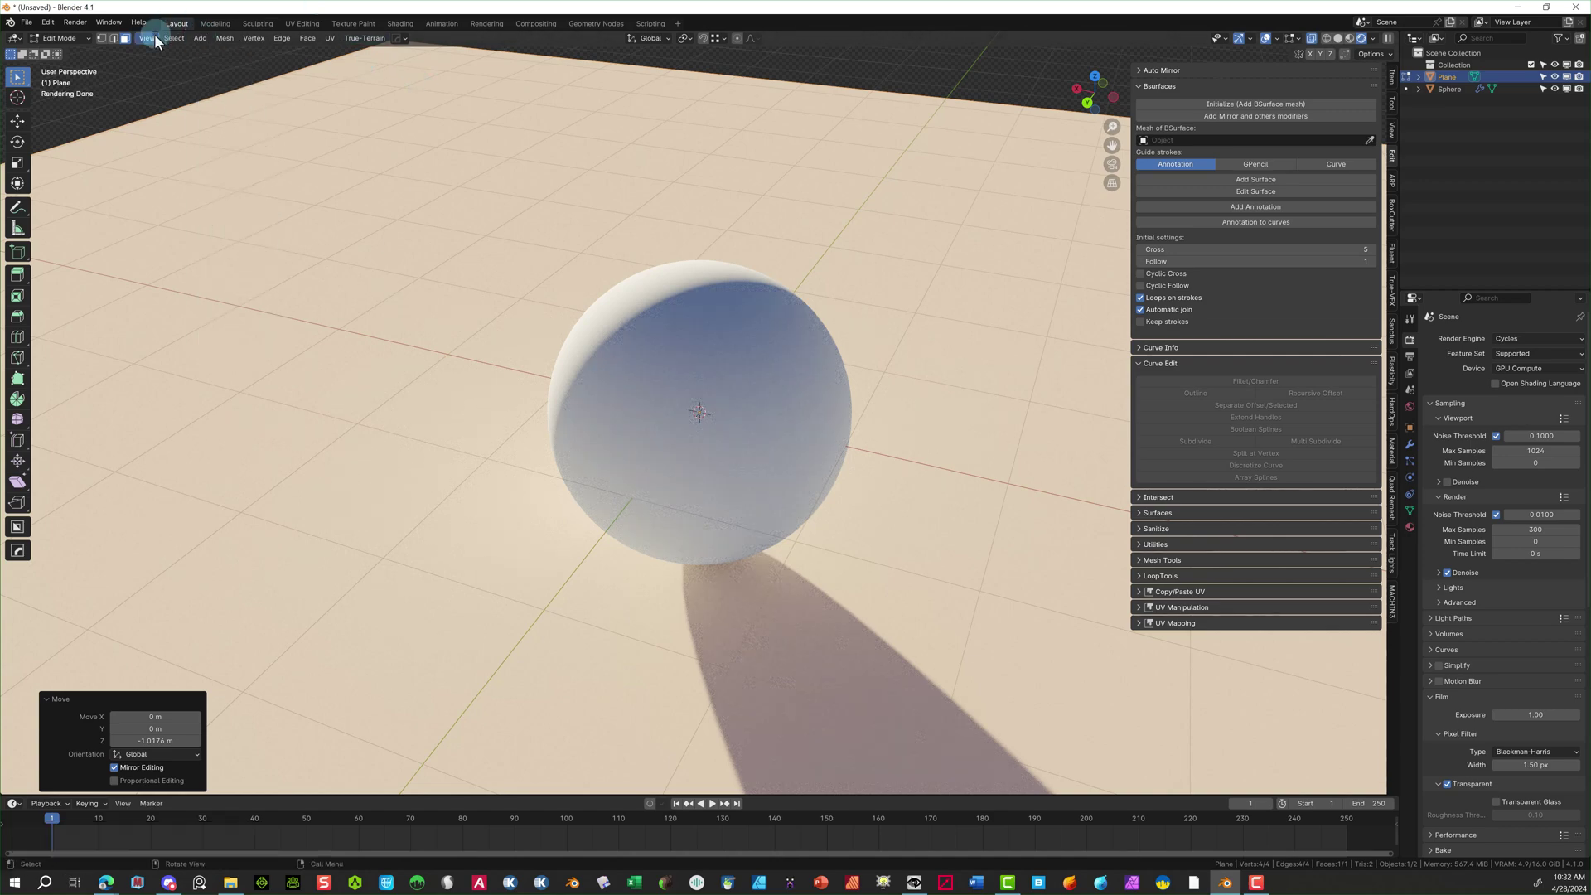
pyautogui.click(79, 39)
pyautogui.click(79, 51)
# Switch to the Shading workspace.
pyautogui.click(264, 55)
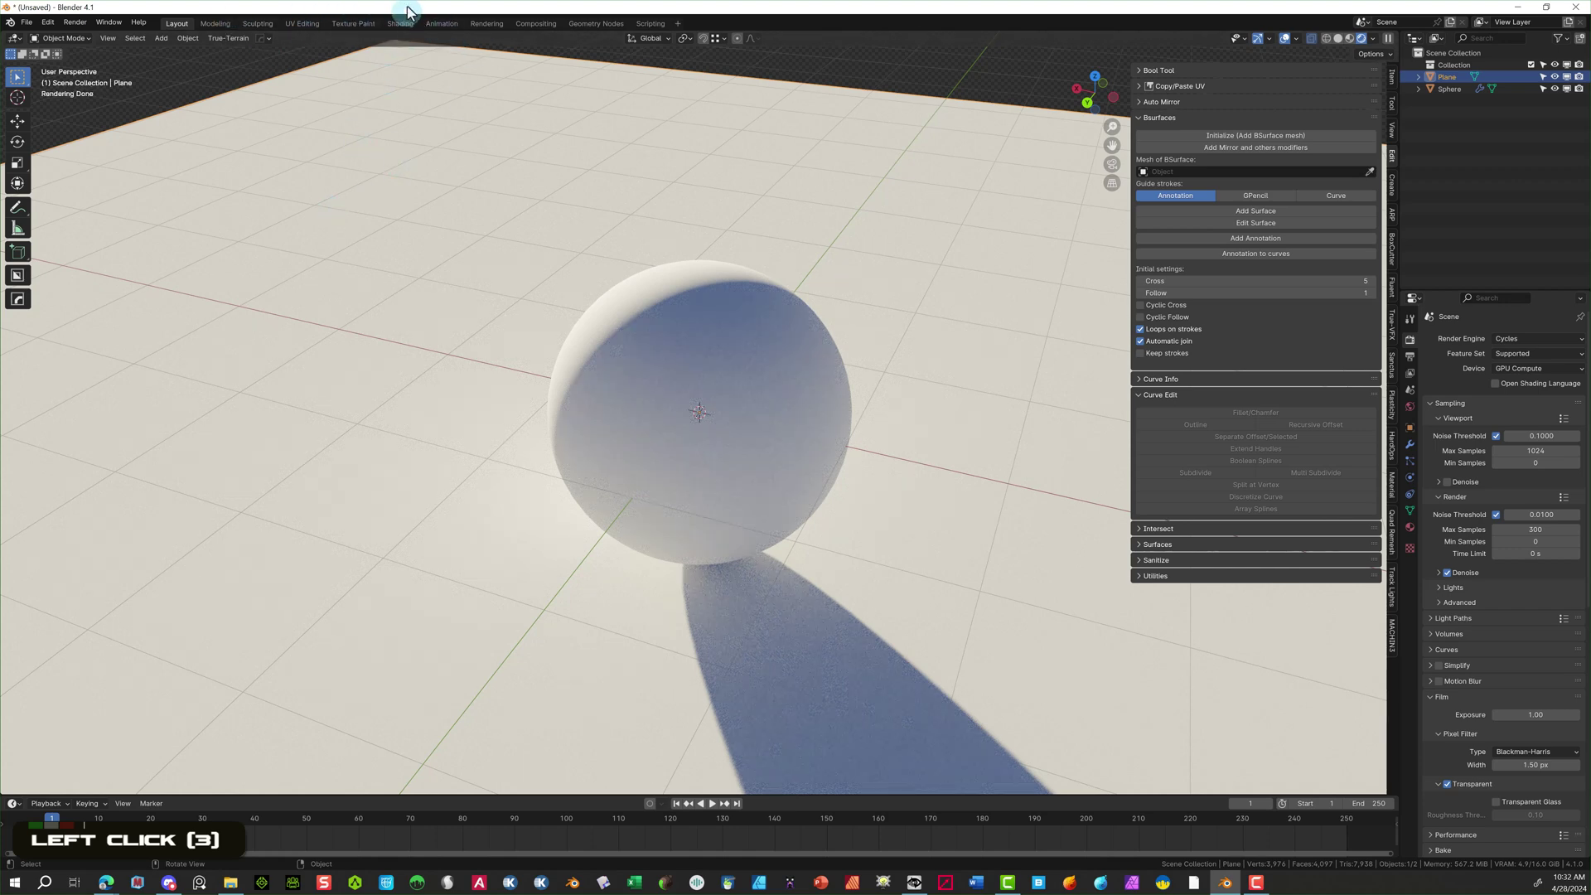
pyautogui.click(403, 33)
pyautogui.click(402, 38)
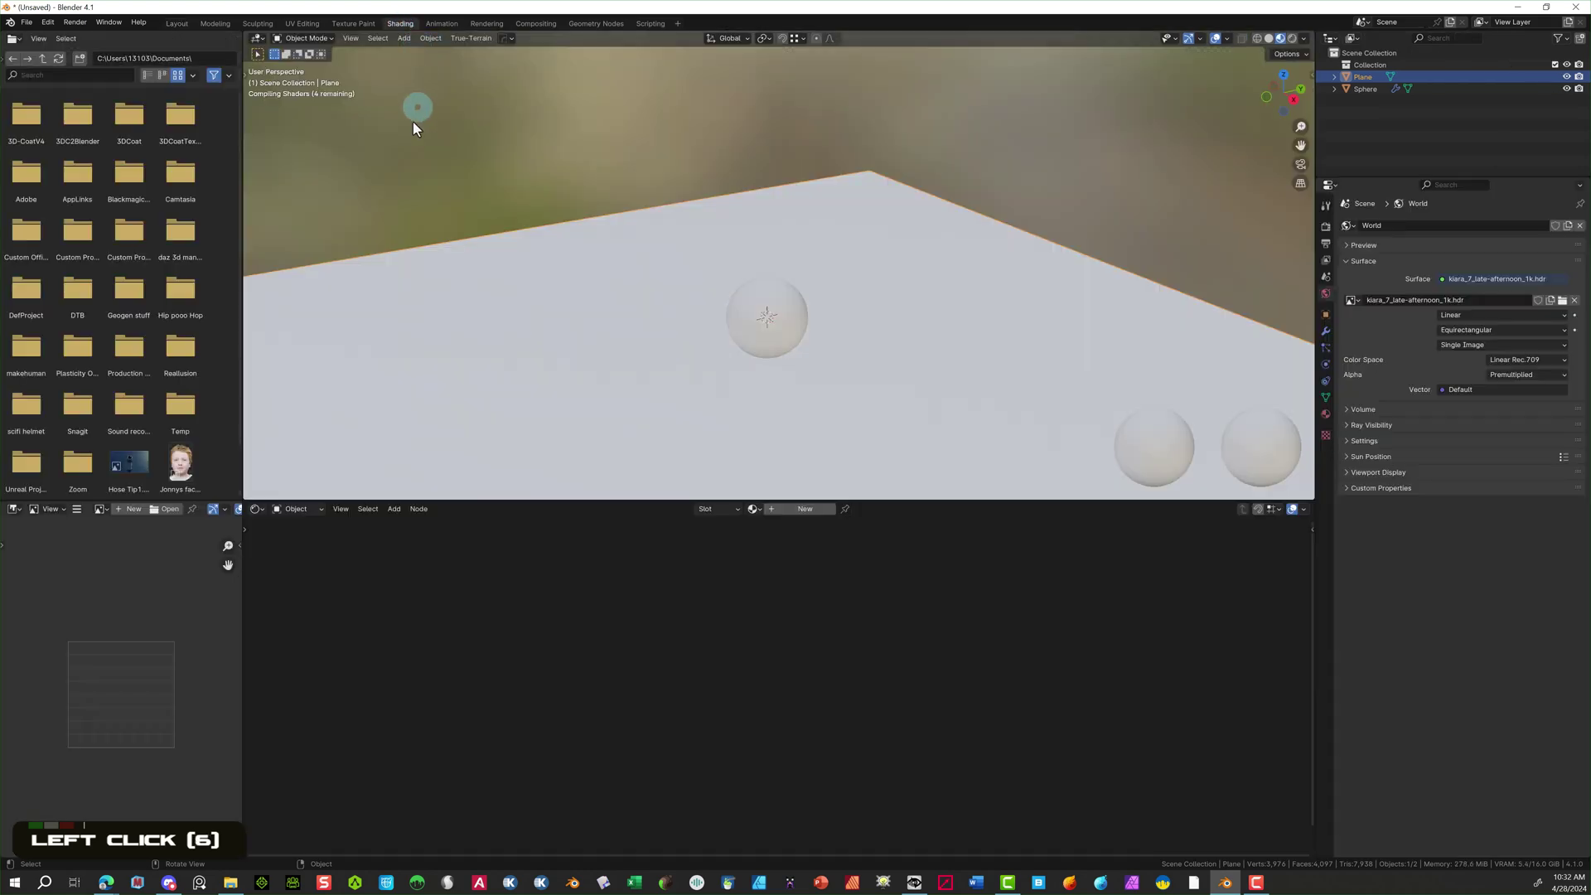
# Create a new material for the plane and frame its nodes.
pyautogui.scroll(-3, 604, 290)
pyautogui.moveTo(605, 291)
pyautogui.mouseDown(button='middle')
pyautogui.moveTo(696, 348)
pyautogui.moveTo(727, 317)
pyautogui.mouseUp(button='middle')
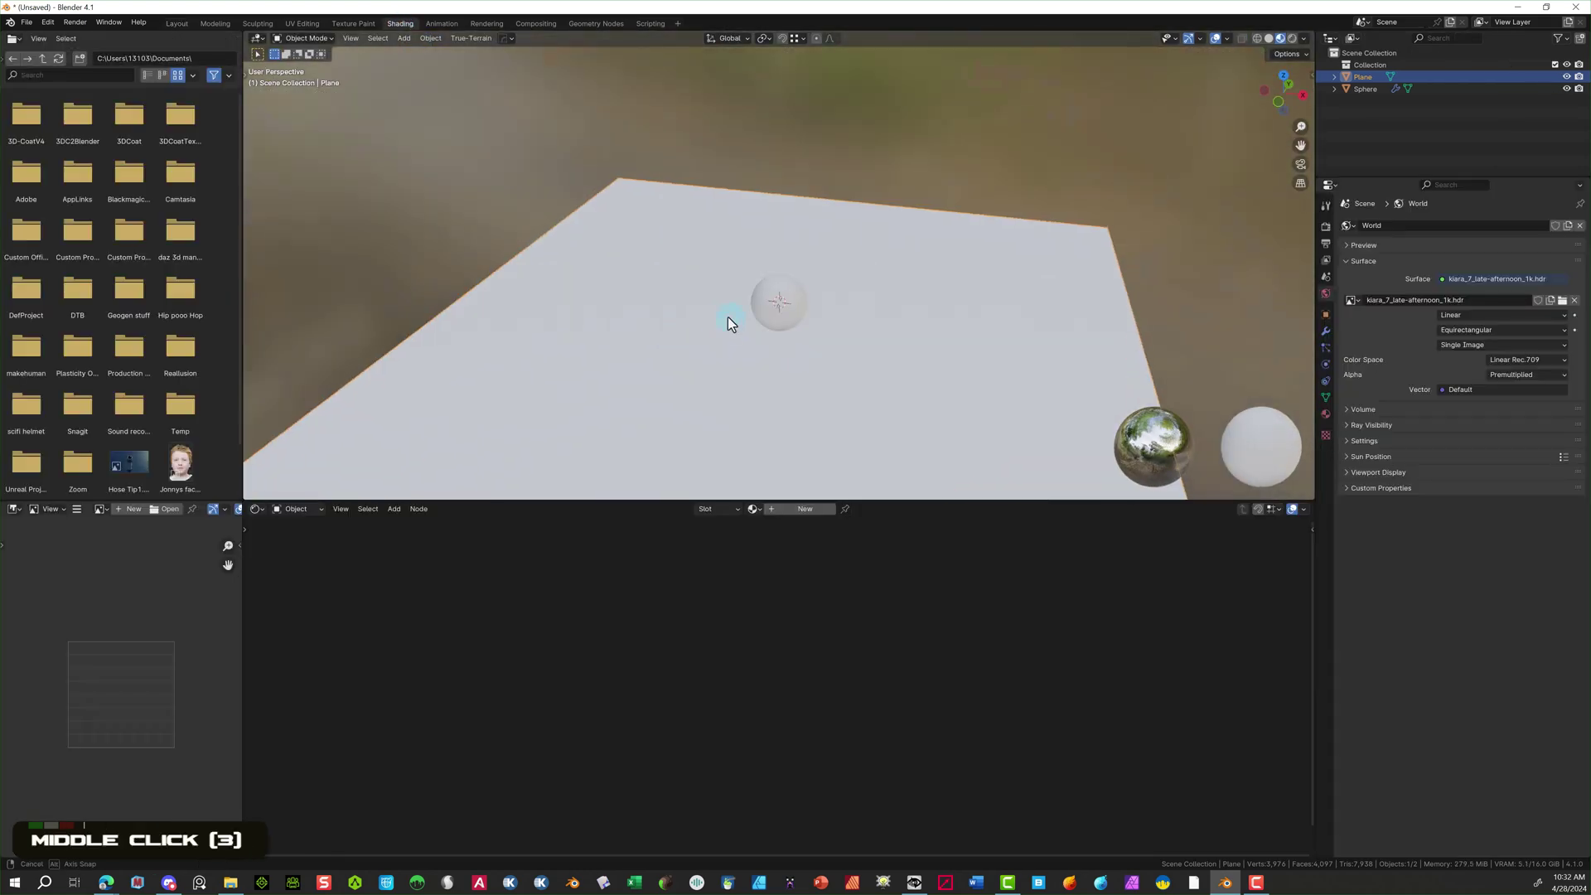
pyautogui.click(774, 510)
pyautogui.scroll(-1, 850, 579)
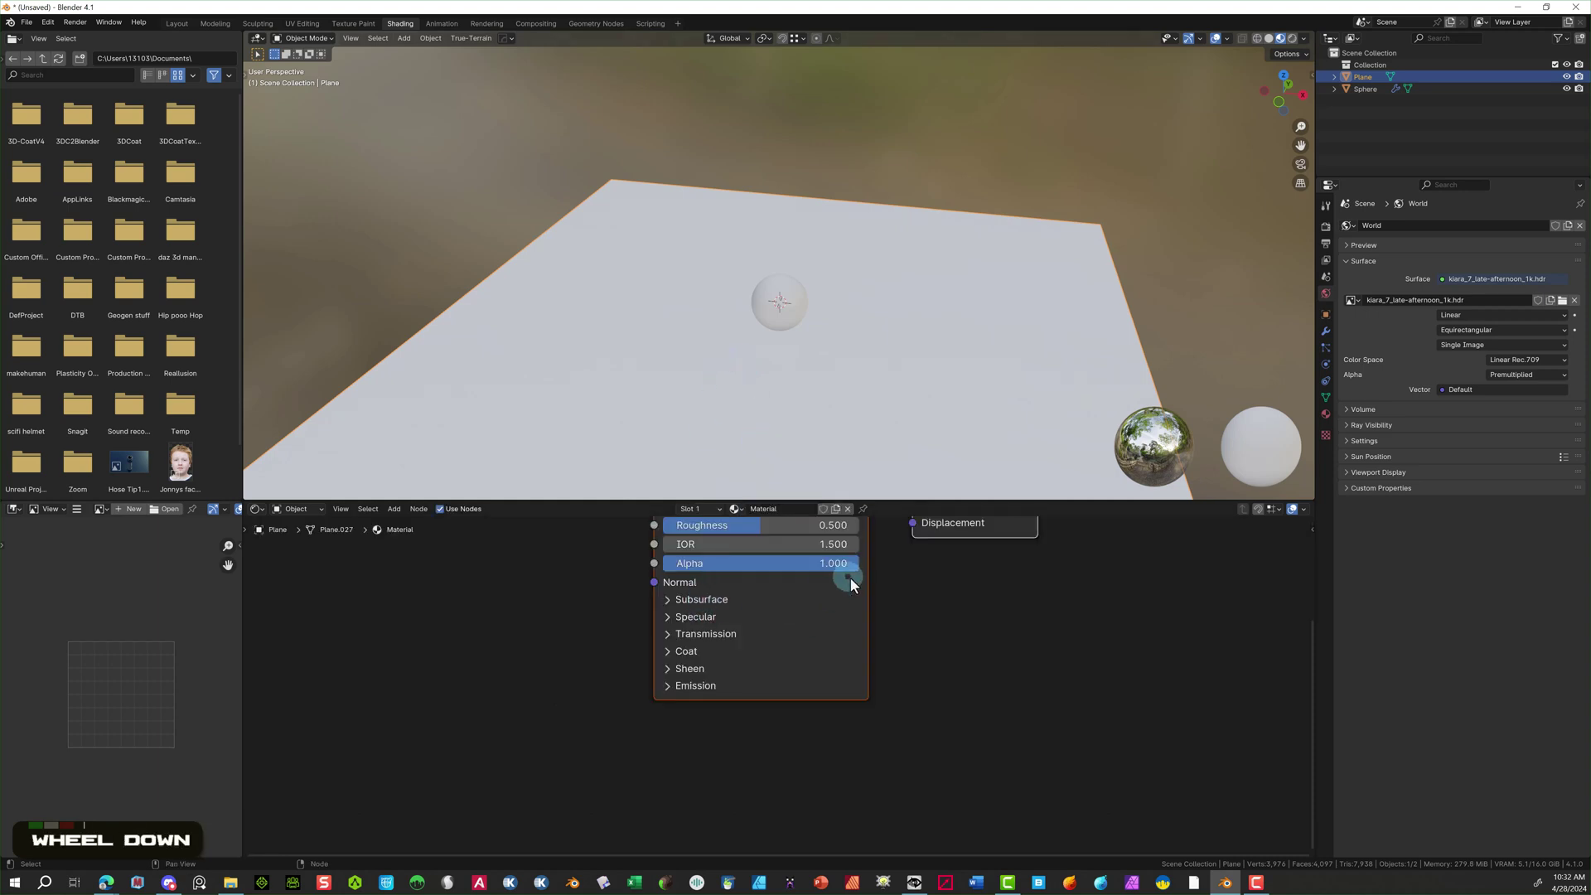
pyautogui.scroll(2, 850, 579)
pyautogui.moveTo(872, 594); pyautogui.dragTo(806, 680, button='middle')
pyautogui.scroll(1, 806, 679)
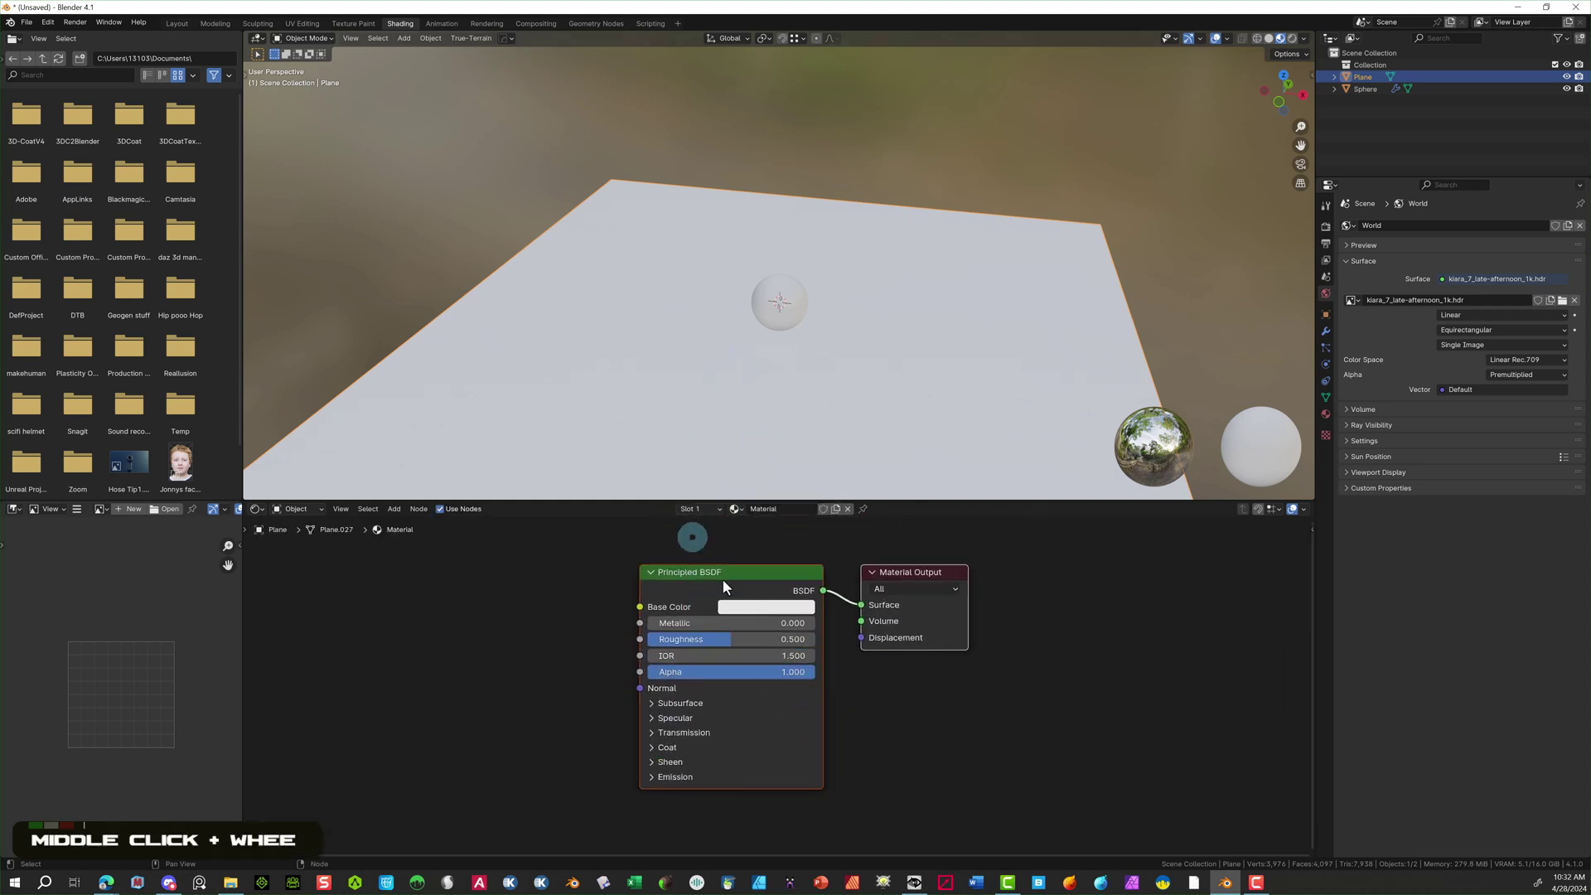
# Give the plane a light-blue base colour, Metallic 1.0 and Roughness 0.261.
pyautogui.click(759, 605)
pyautogui.click(725, 448)
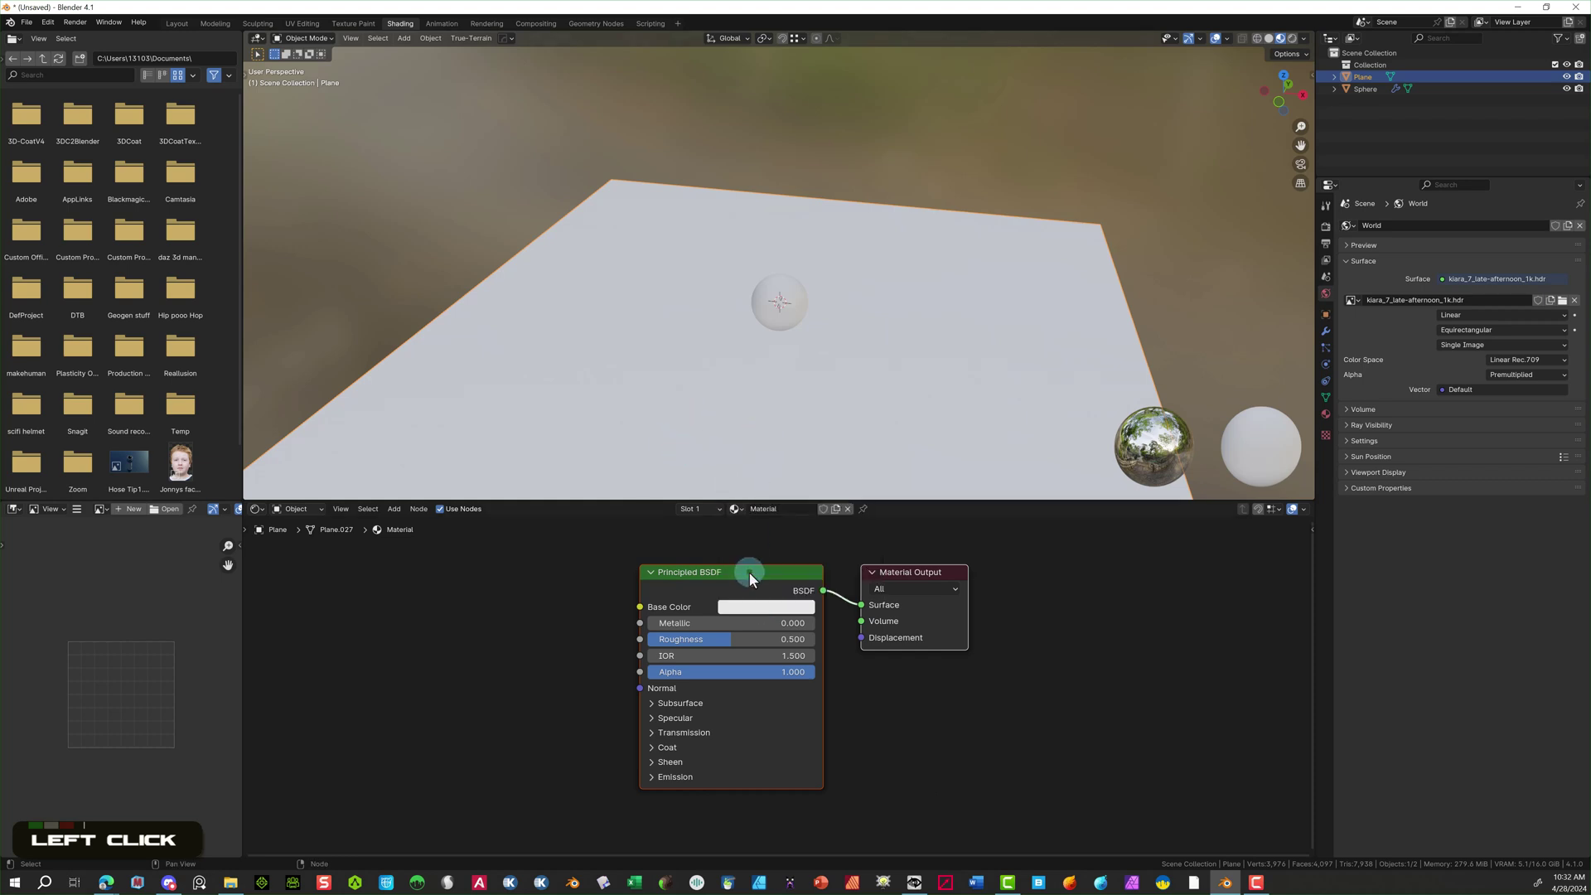
pyautogui.click(765, 608)
pyautogui.click(797, 435)
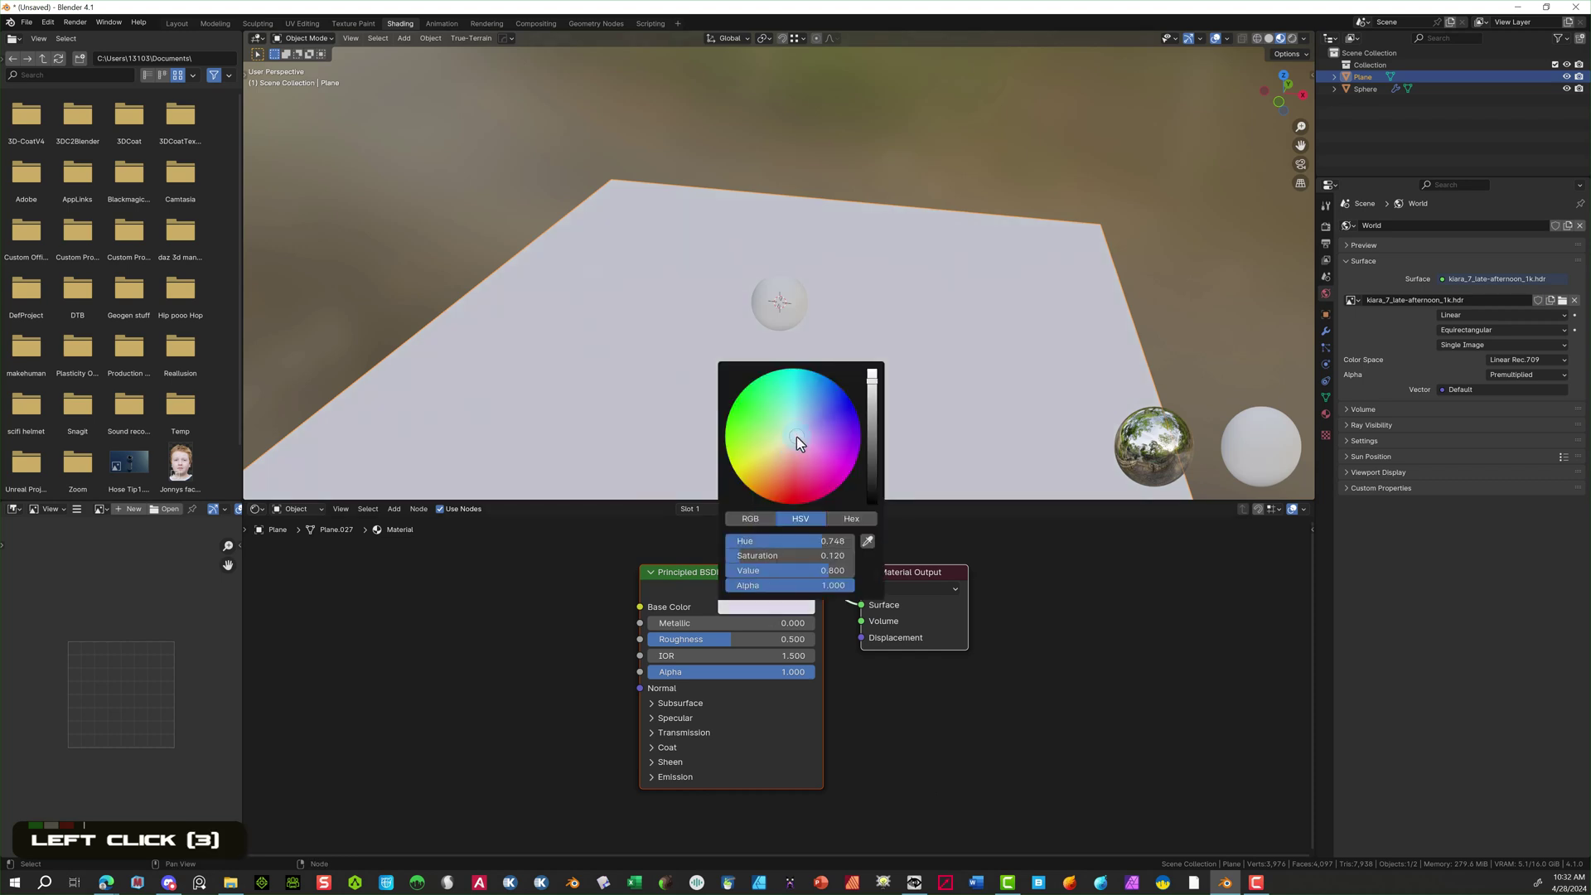
pyautogui.click(802, 426)
pyautogui.click(738, 640)
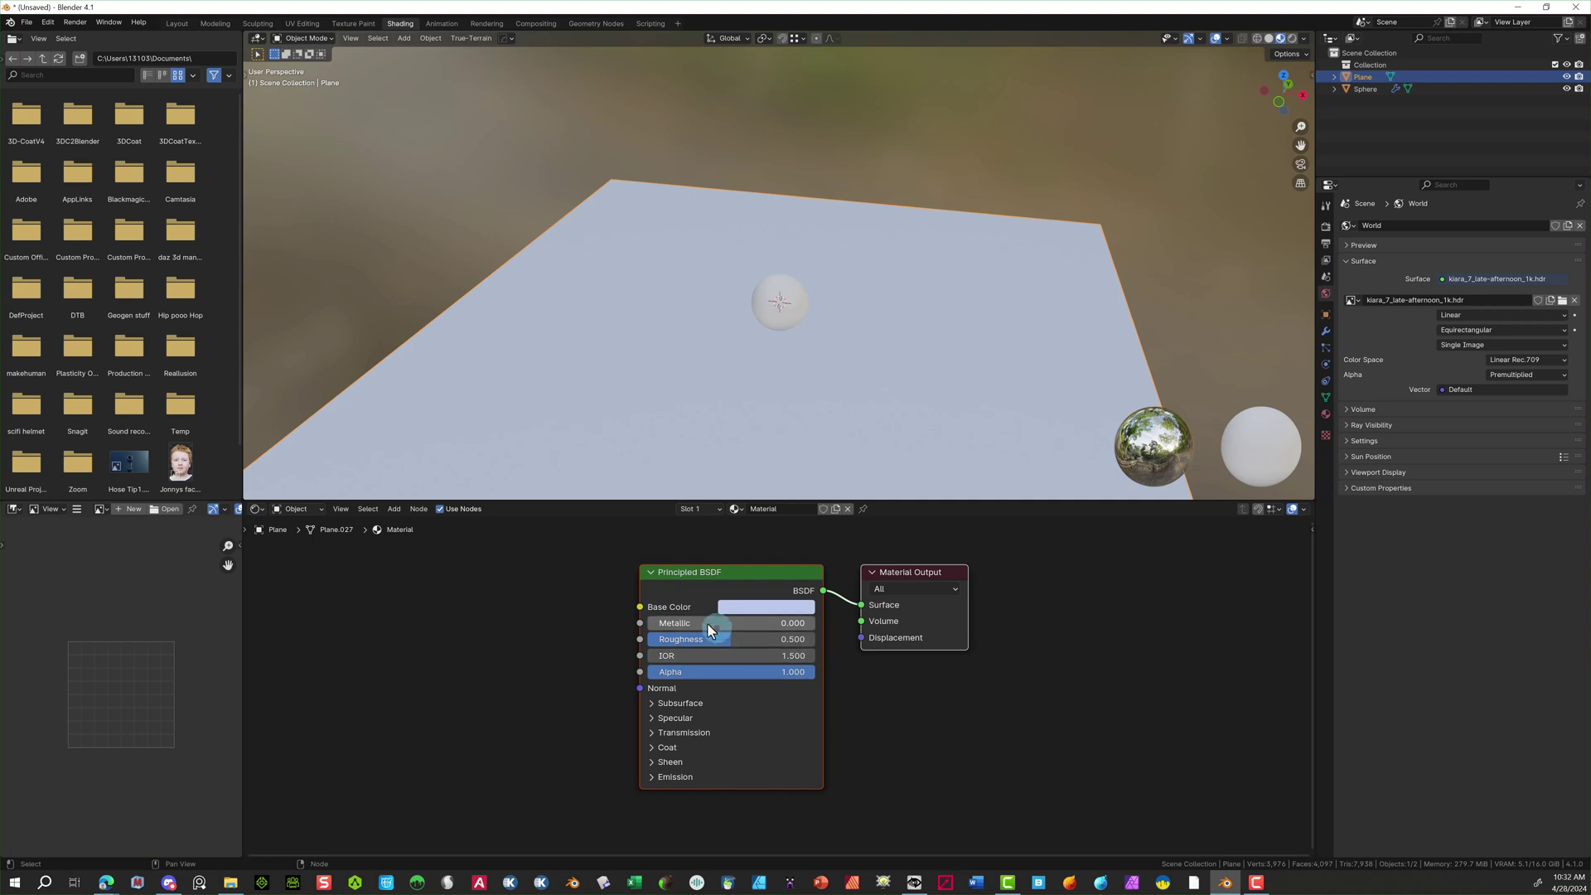
pyautogui.click(673, 622)
pyautogui.moveTo(673, 622)
pyautogui.mouseDown()
pyautogui.moveTo(885, 623)
pyautogui.moveTo(674, 642)
pyautogui.mouseUp()
pyautogui.click(639, 350)
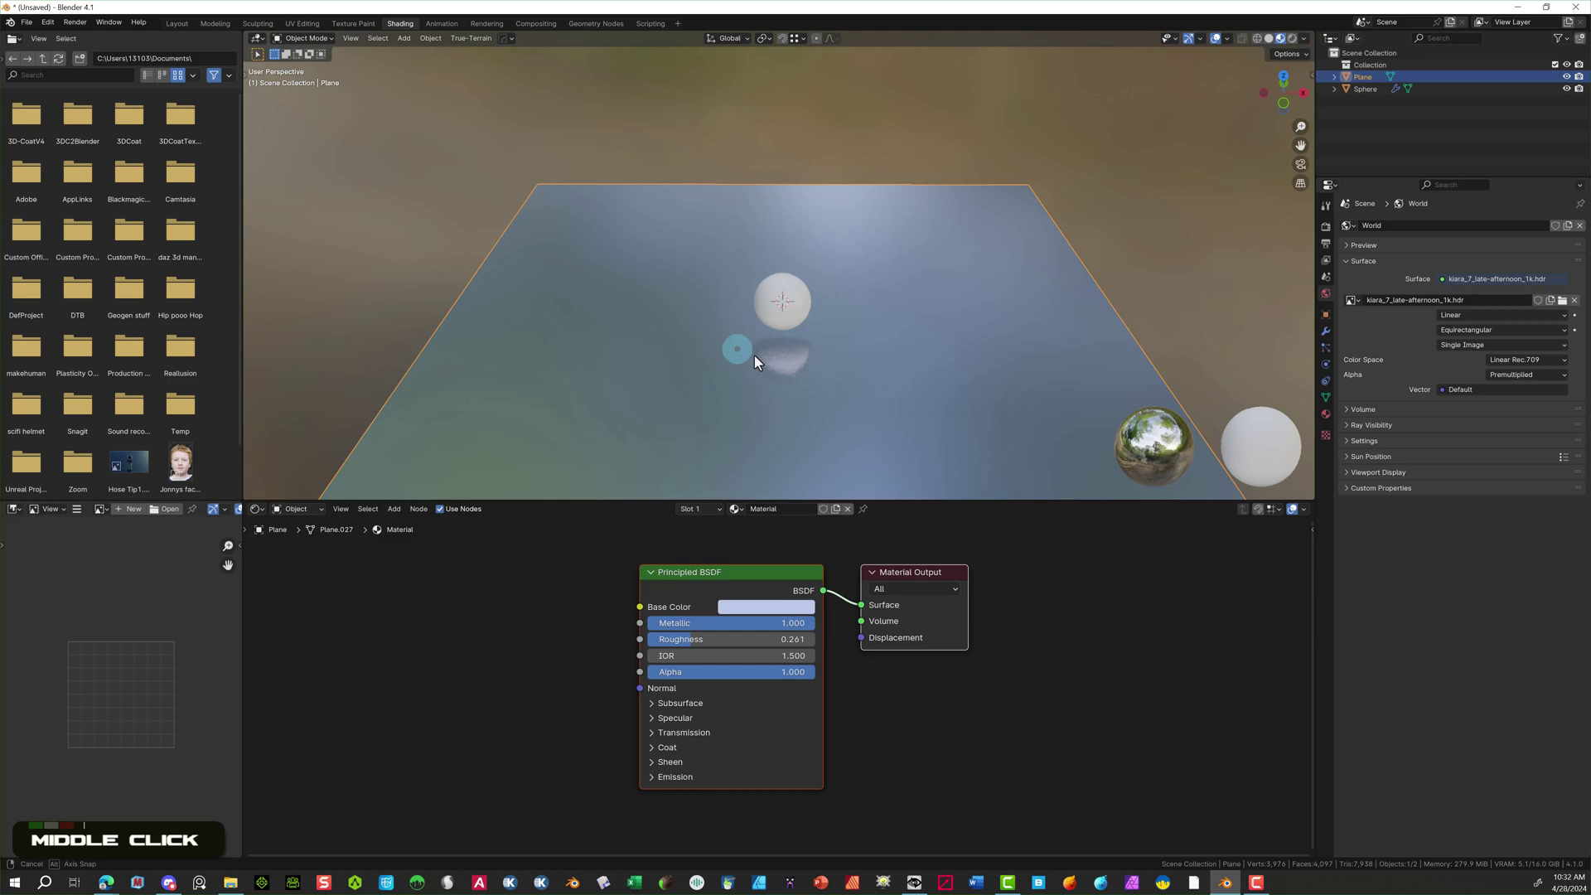
pyautogui.moveTo(754, 354); pyautogui.dragTo(817, 340, button='middle')
pyautogui.scroll(3, 855, 340)
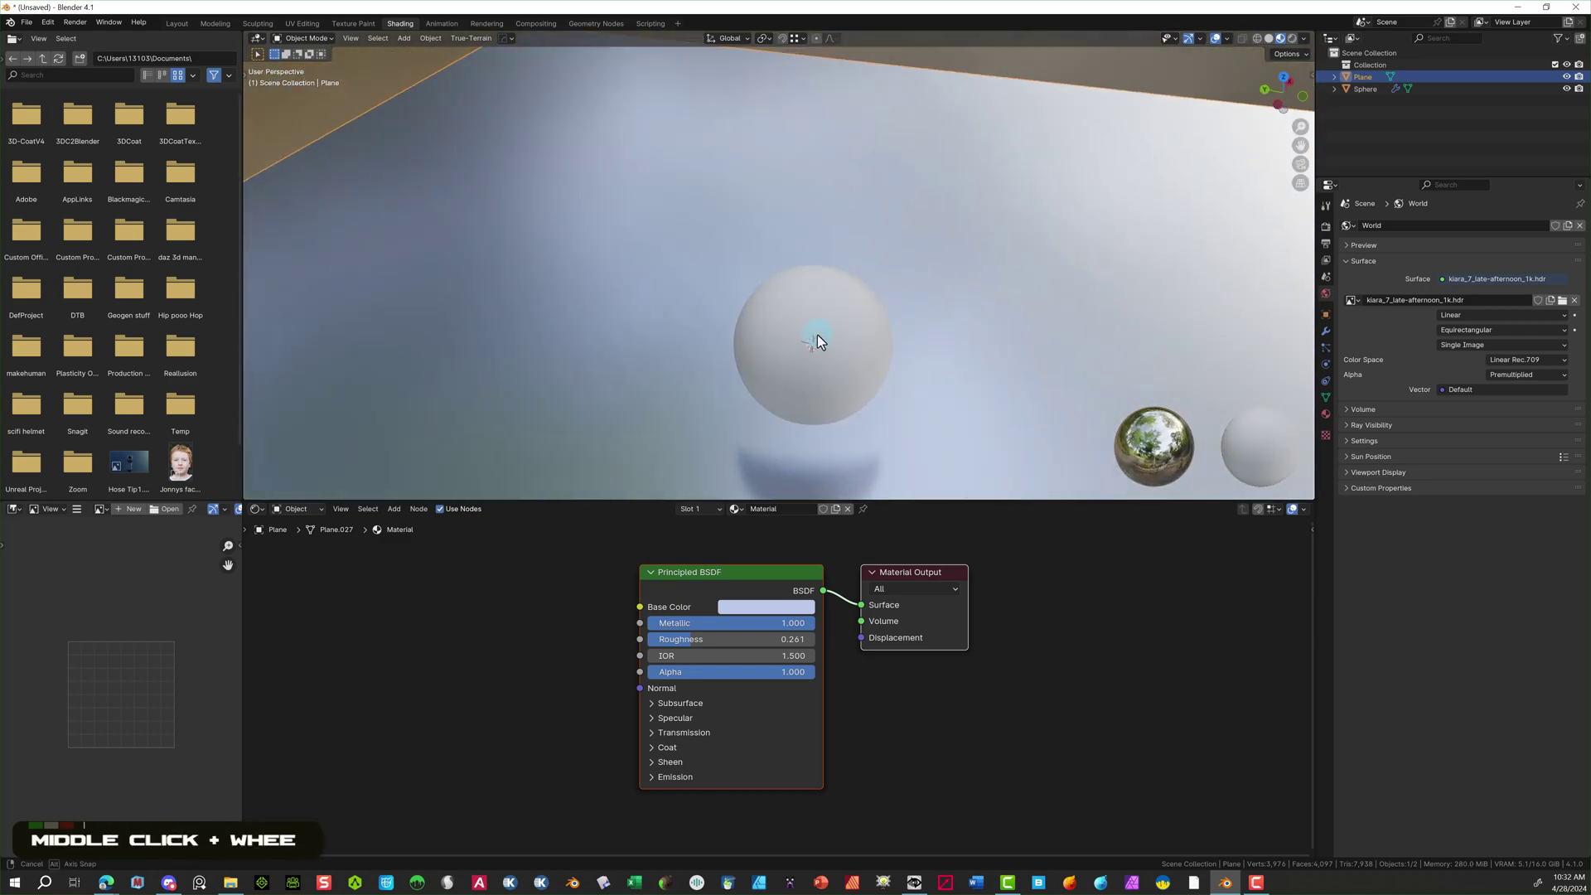
# Switch the viewport to Rendered shading and frame the scene.
pyautogui.click(1292, 38)
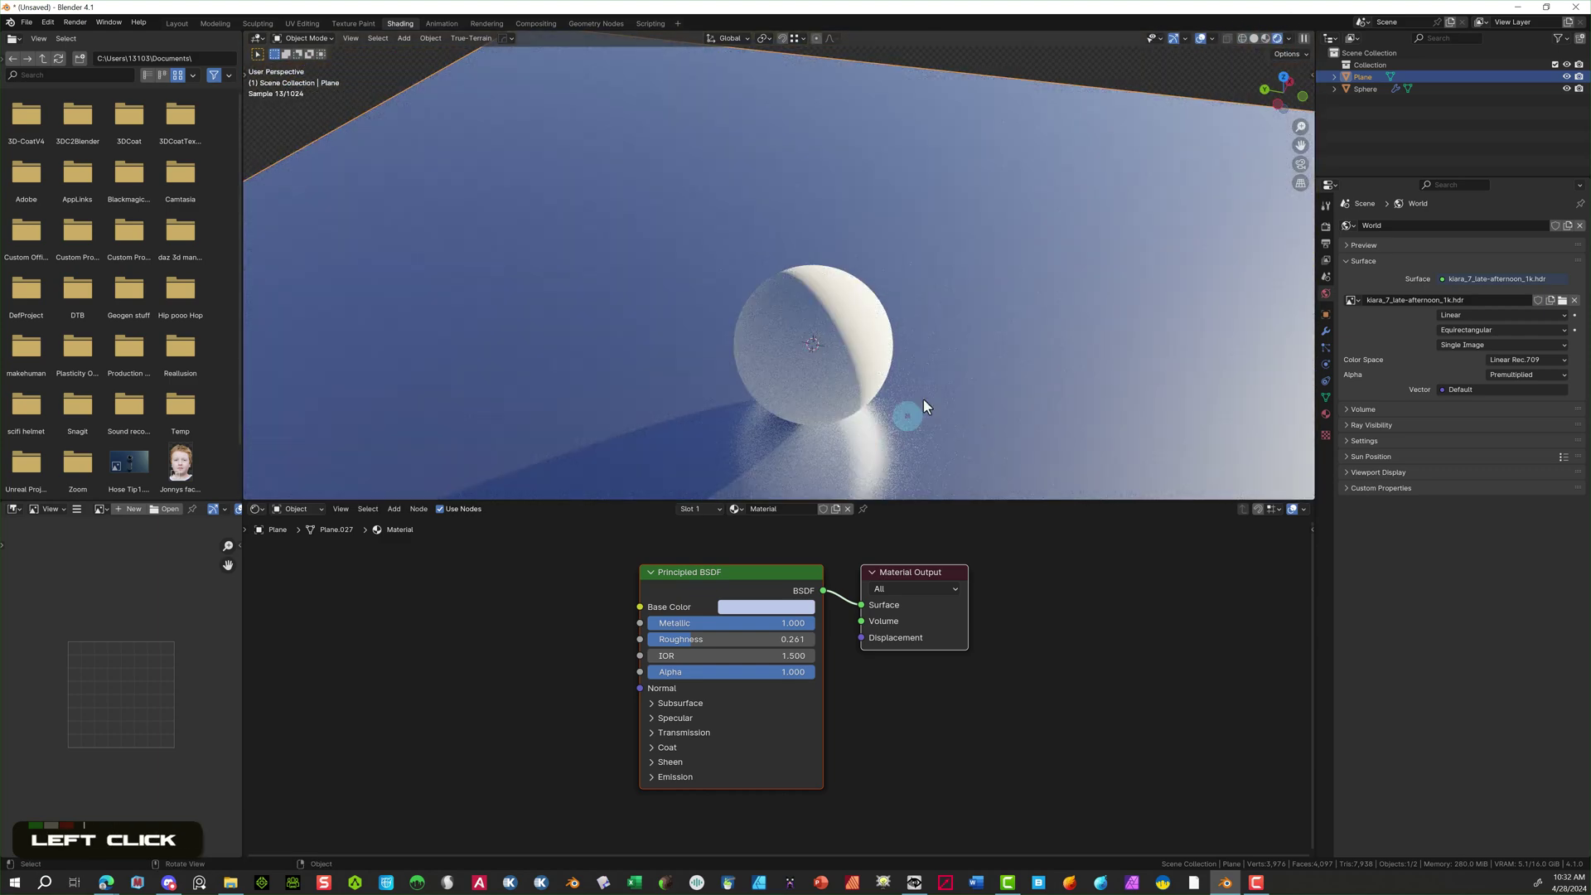
pyautogui.scroll(-2, 930, 395)
pyautogui.moveTo(931, 394)
pyautogui.mouseDown(button='middle')
pyautogui.moveTo(955, 380)
pyautogui.moveTo(947, 401)
pyautogui.mouseUp(button='middle')
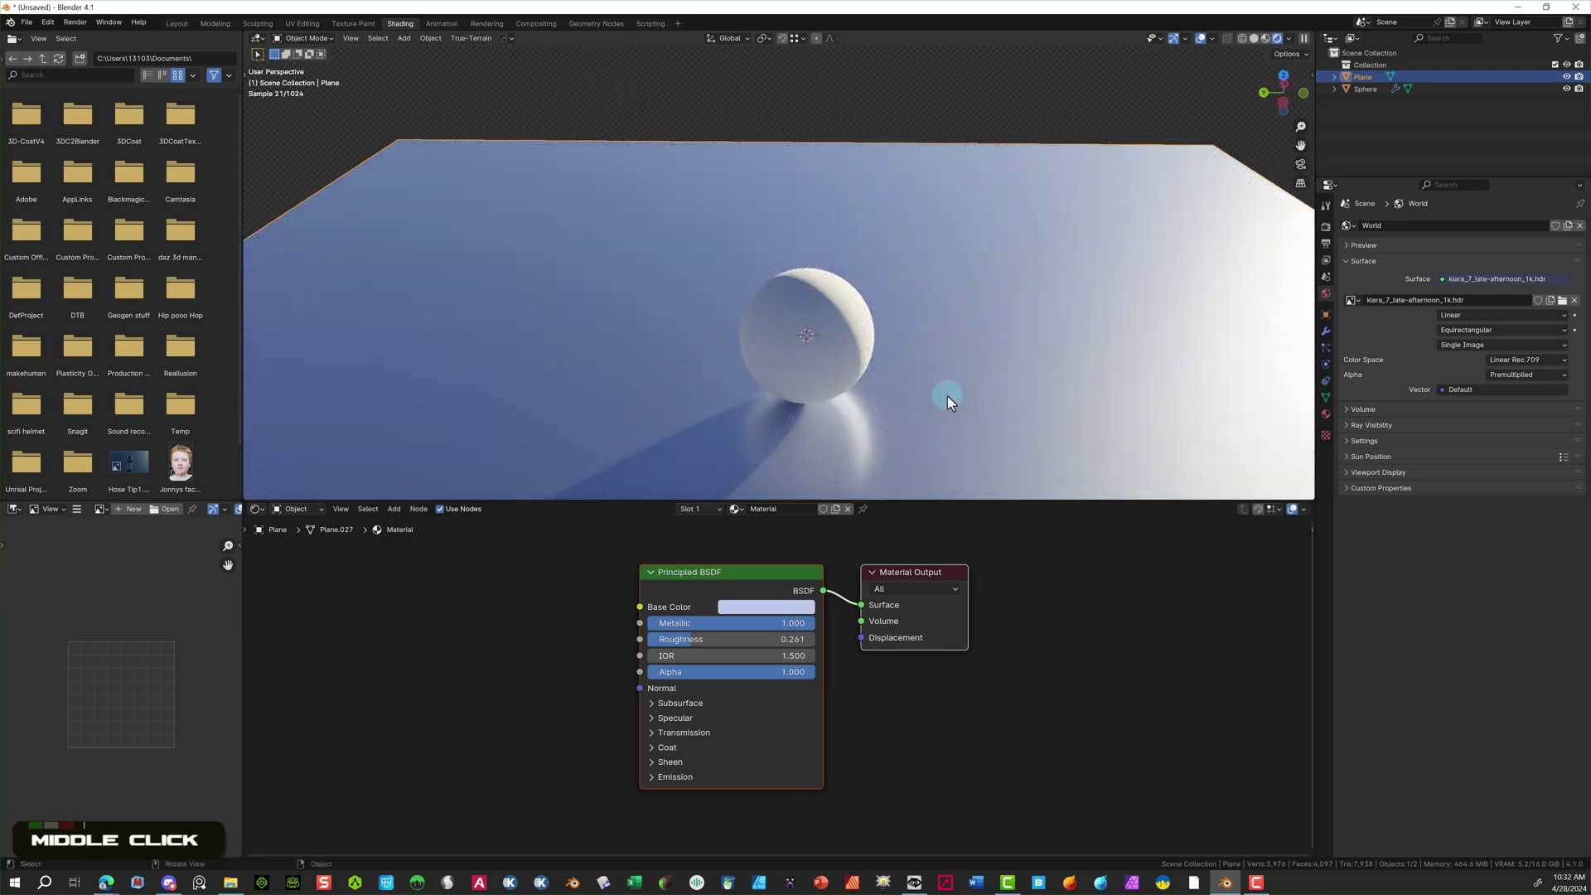
pyautogui.scroll(-2, 927, 406)
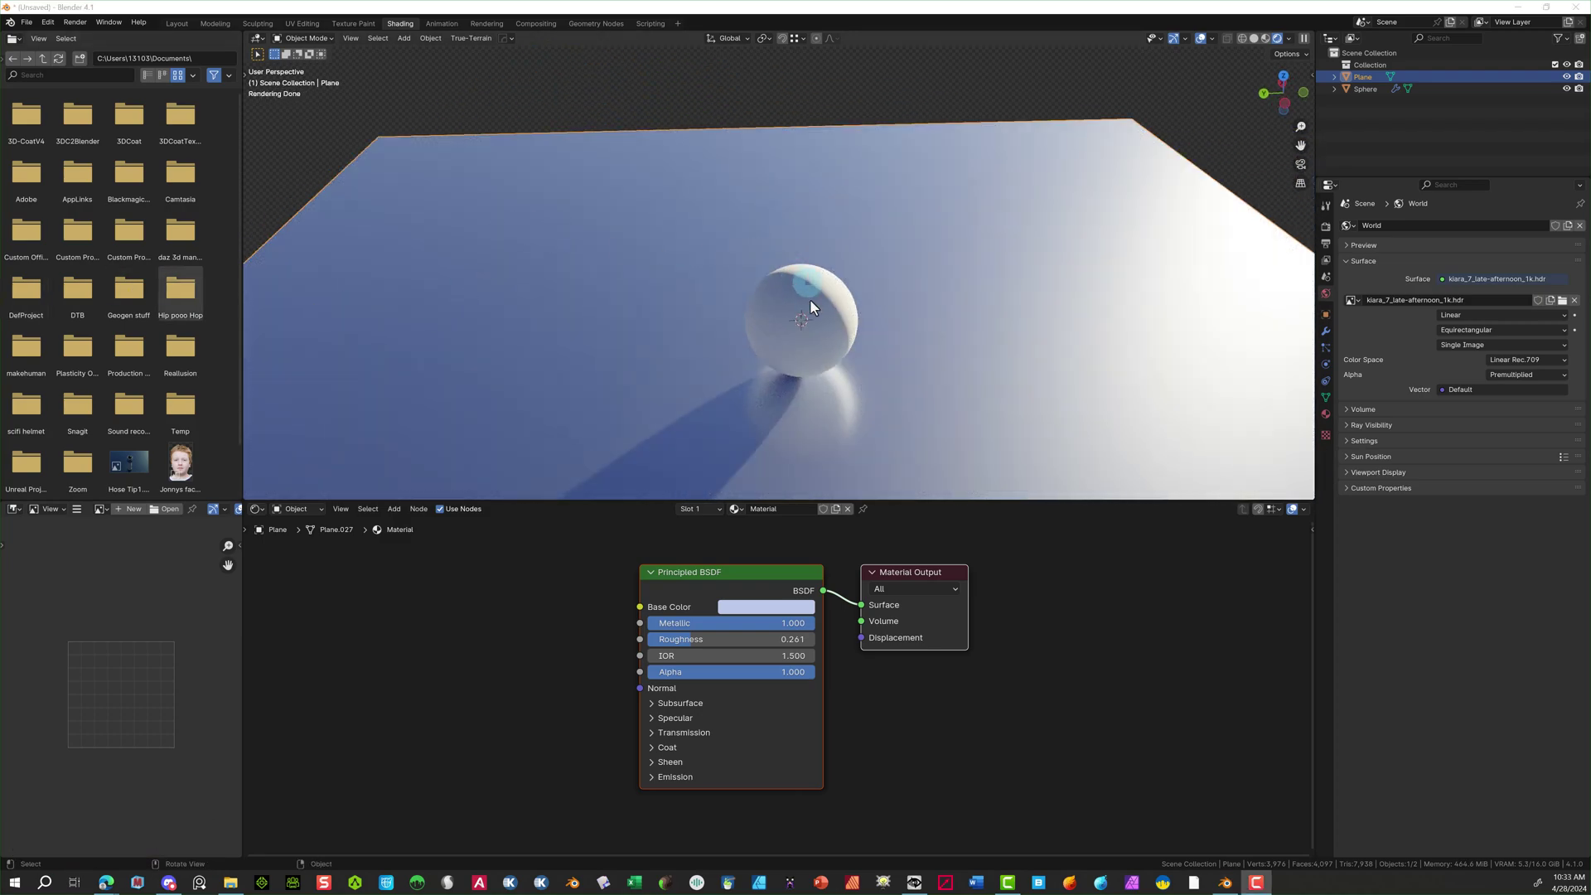
# Select the sphere and create a new material for it.
pyautogui.click(809, 300)
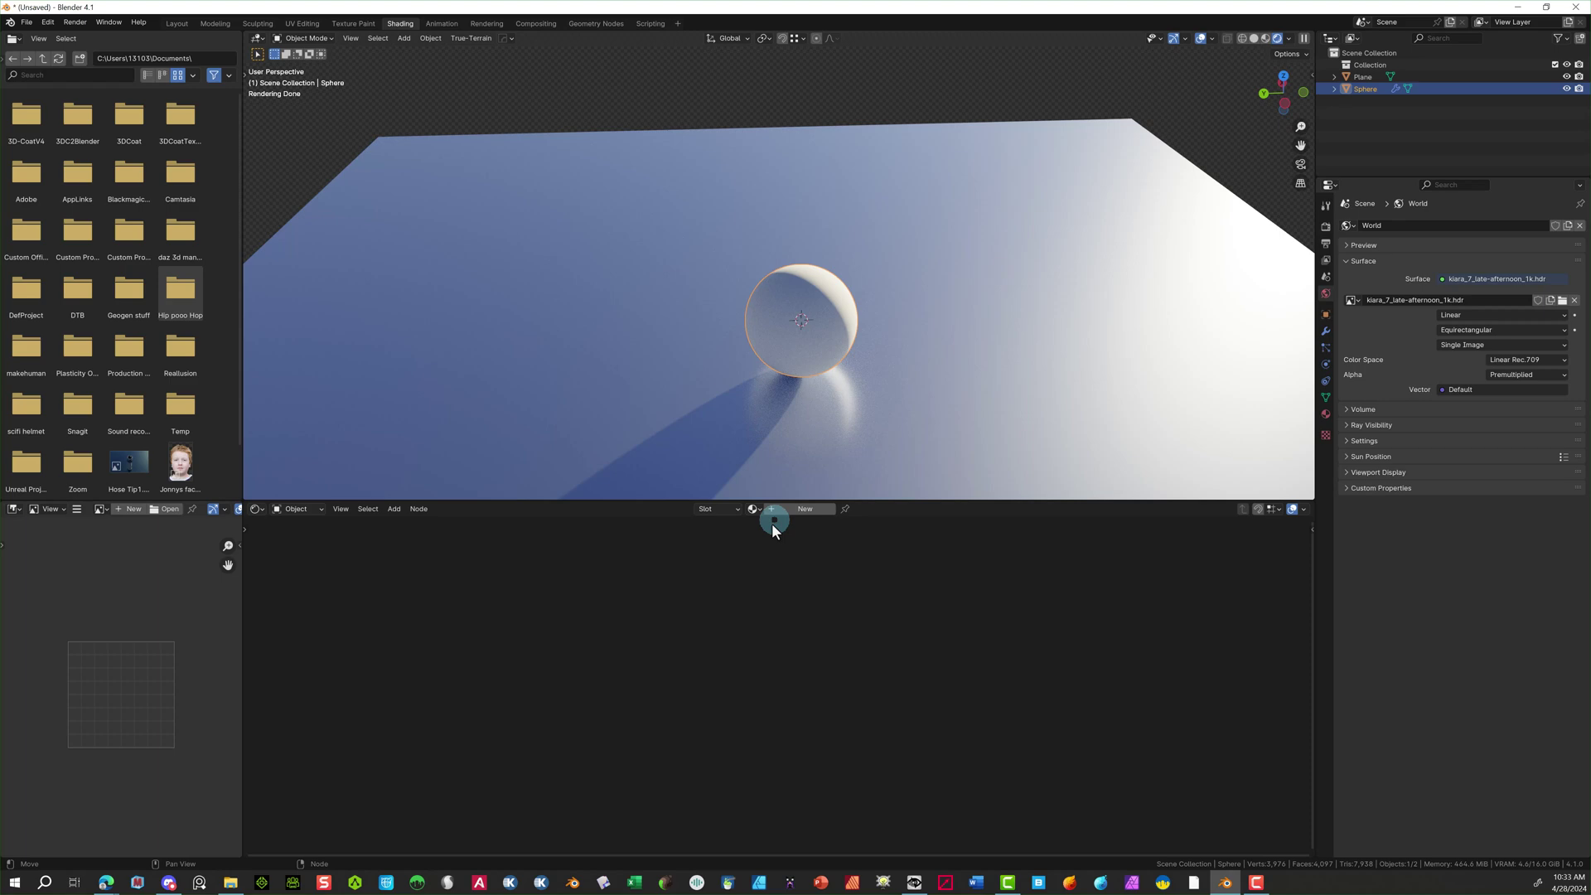
pyautogui.moveTo(784, 496); pyautogui.dragTo(784, 385)
pyautogui.click(772, 392)
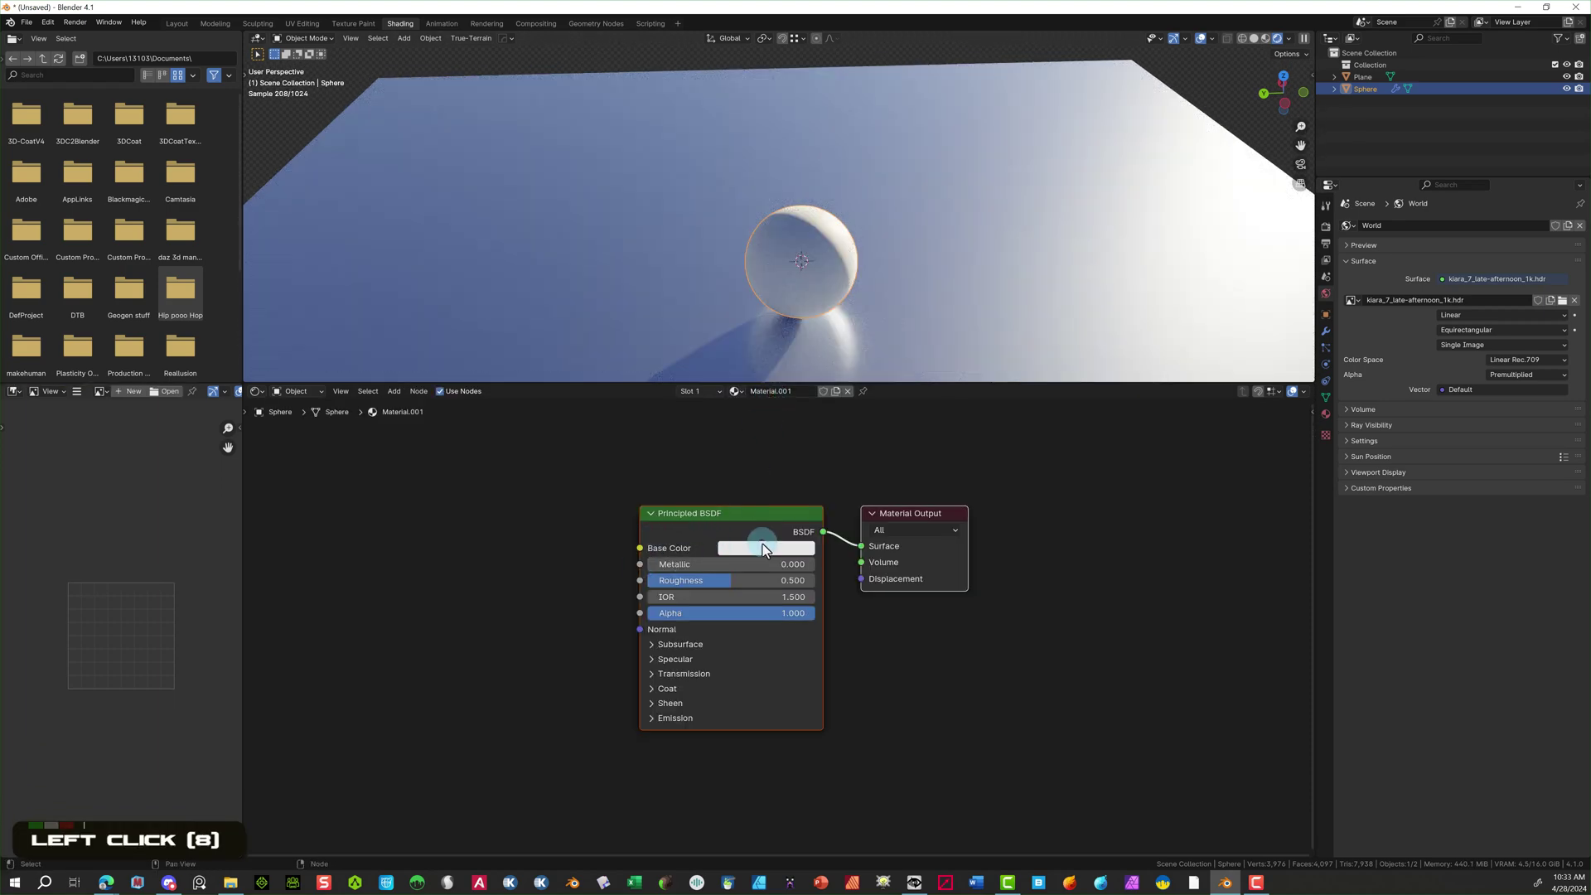
pyautogui.moveTo(711, 512); pyautogui.dragTo(877, 460)
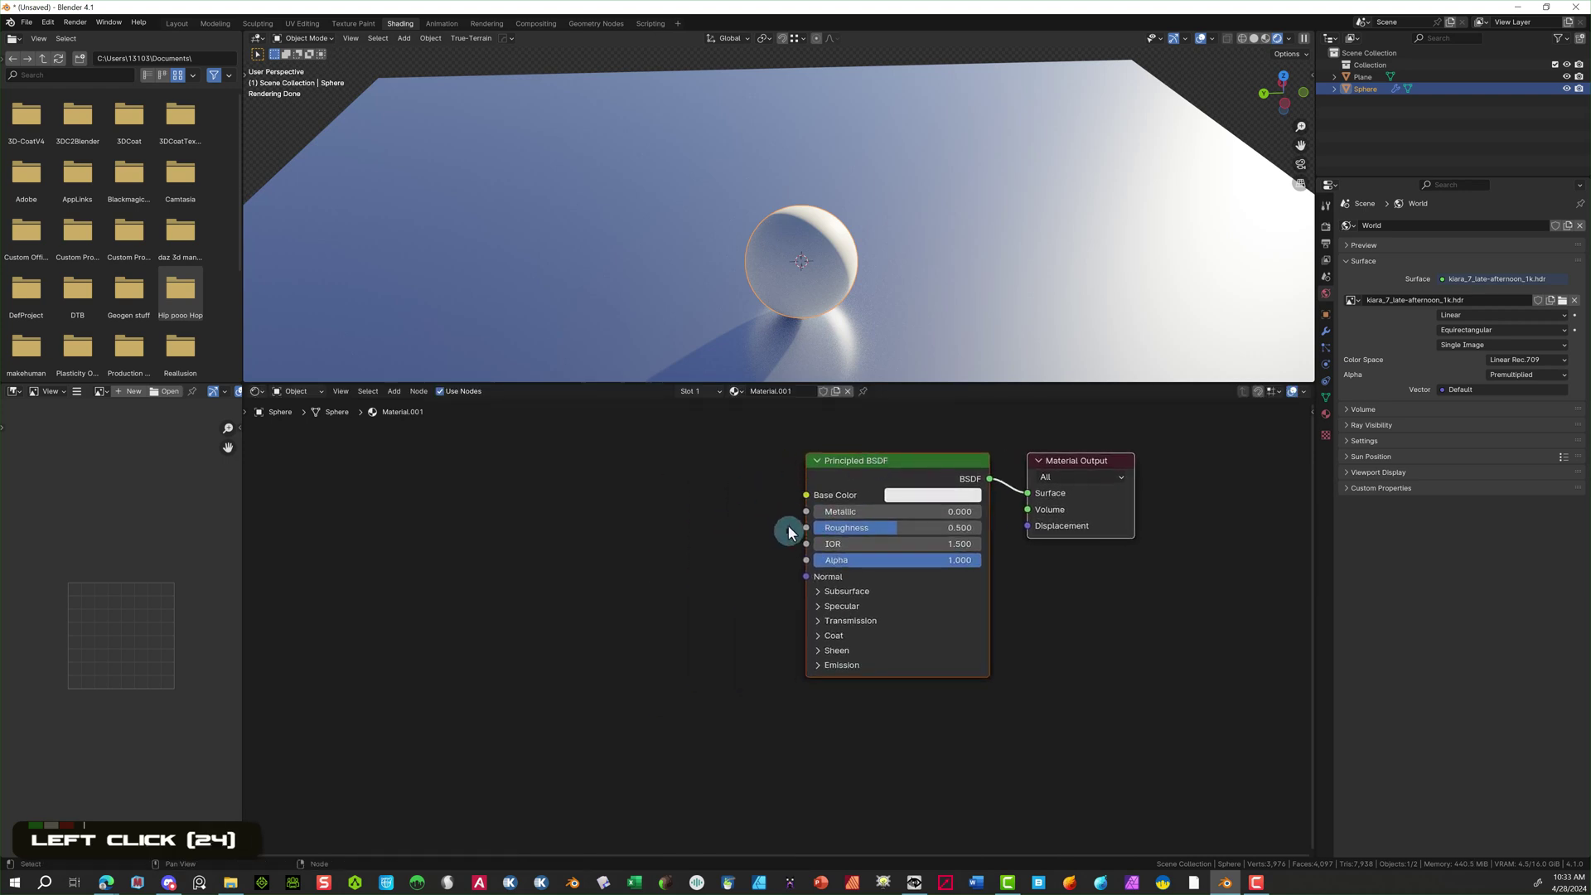
# Add a Color Ramp node feeding the Principled BSDF's Base Color.
pyautogui.moveTo(802, 494); pyautogui.dragTo(414, 589)
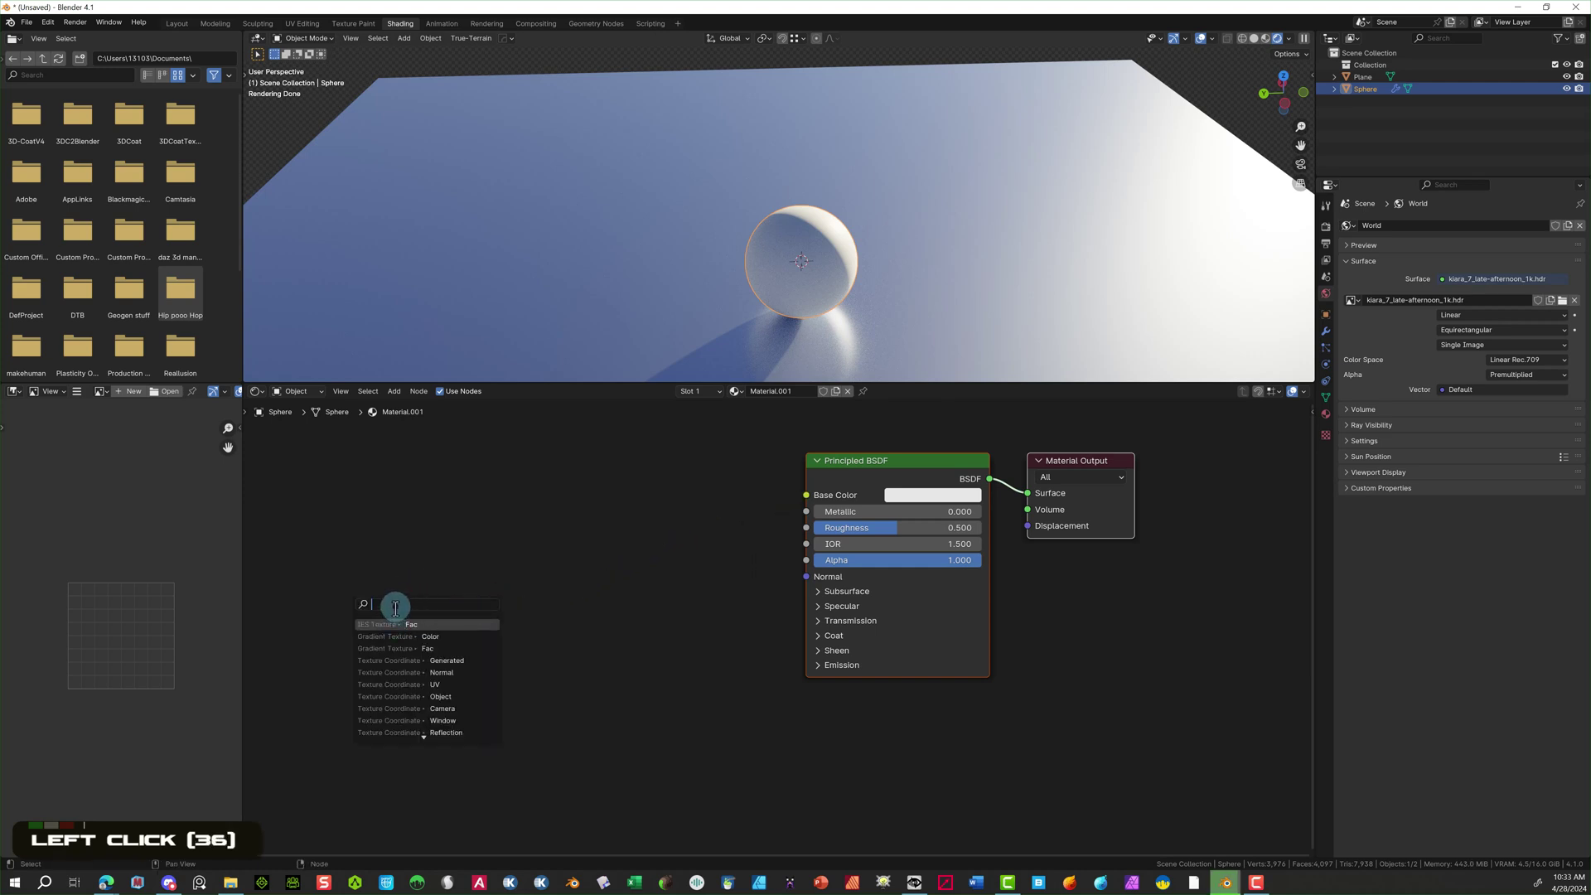
pyautogui.press('shift')
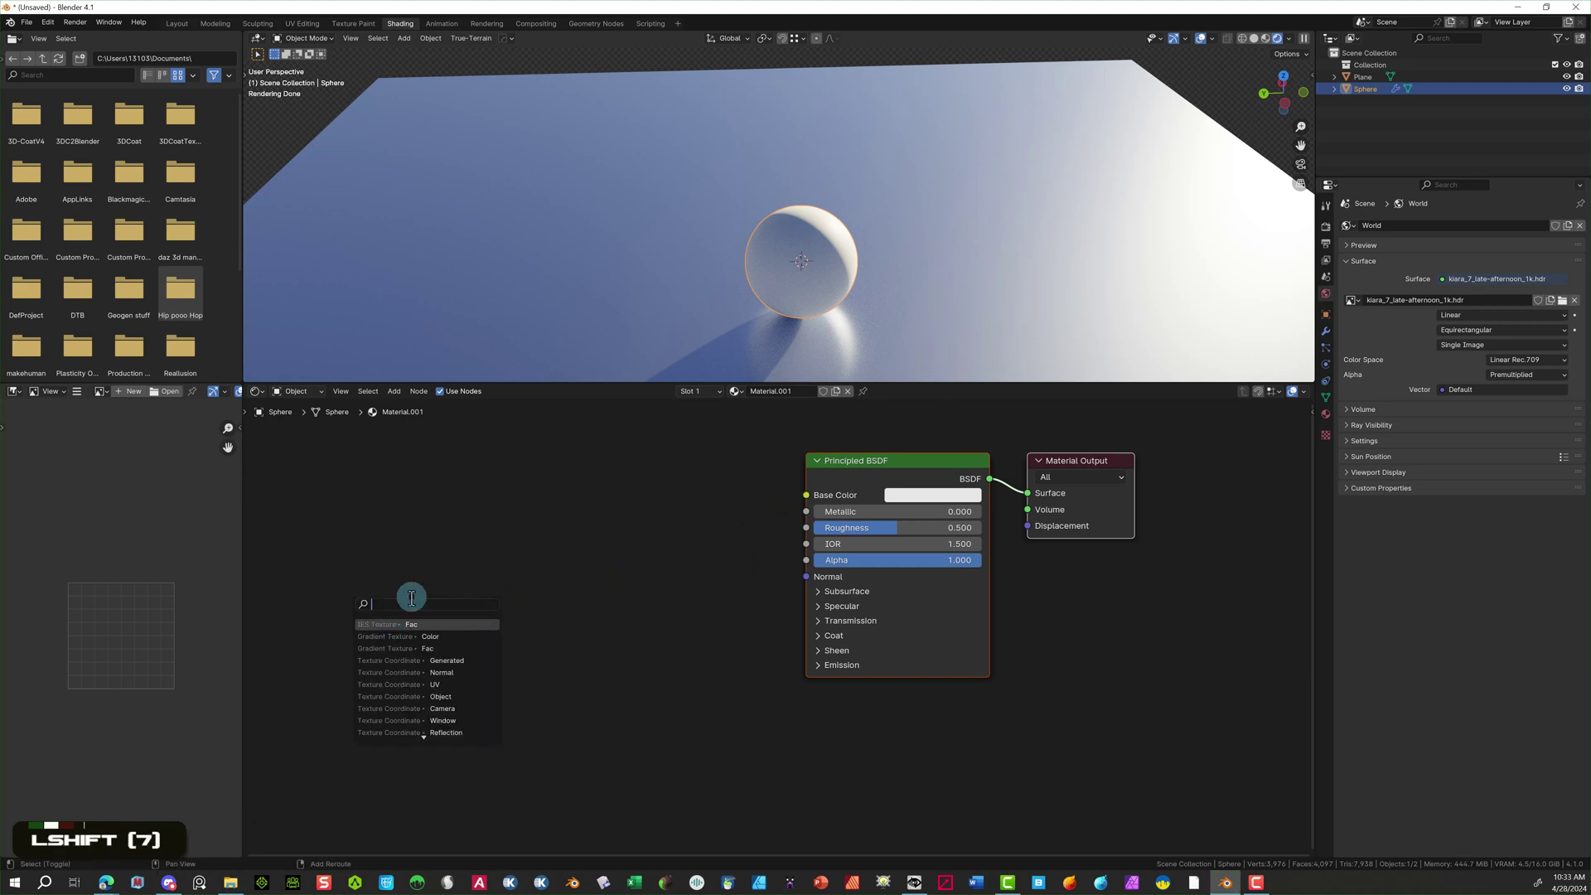
pyautogui.write('Color')
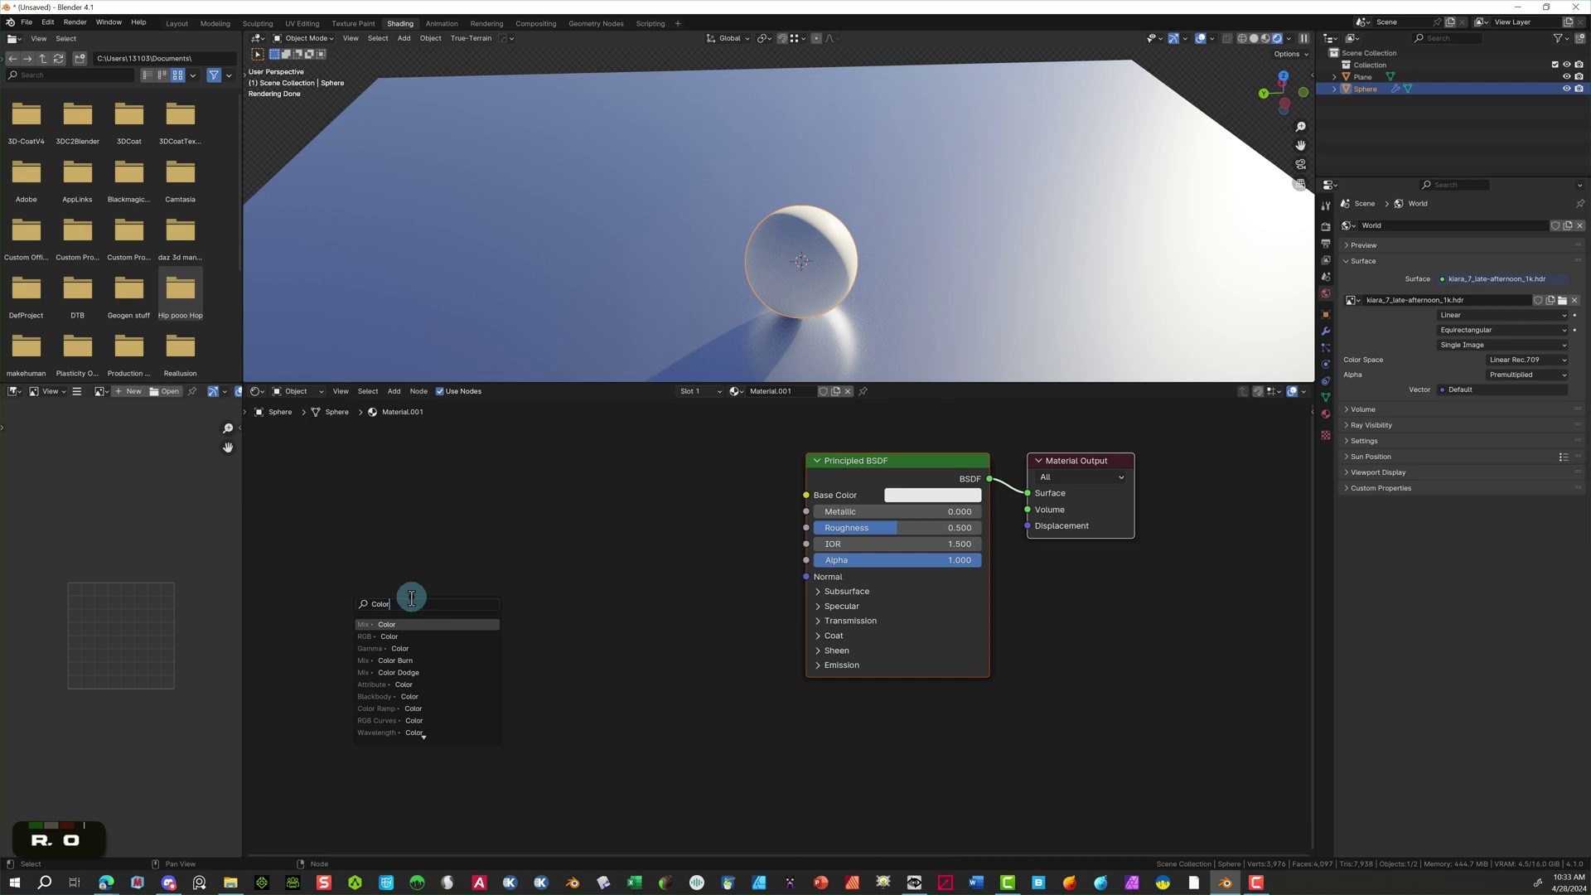
pyautogui.write(' r')
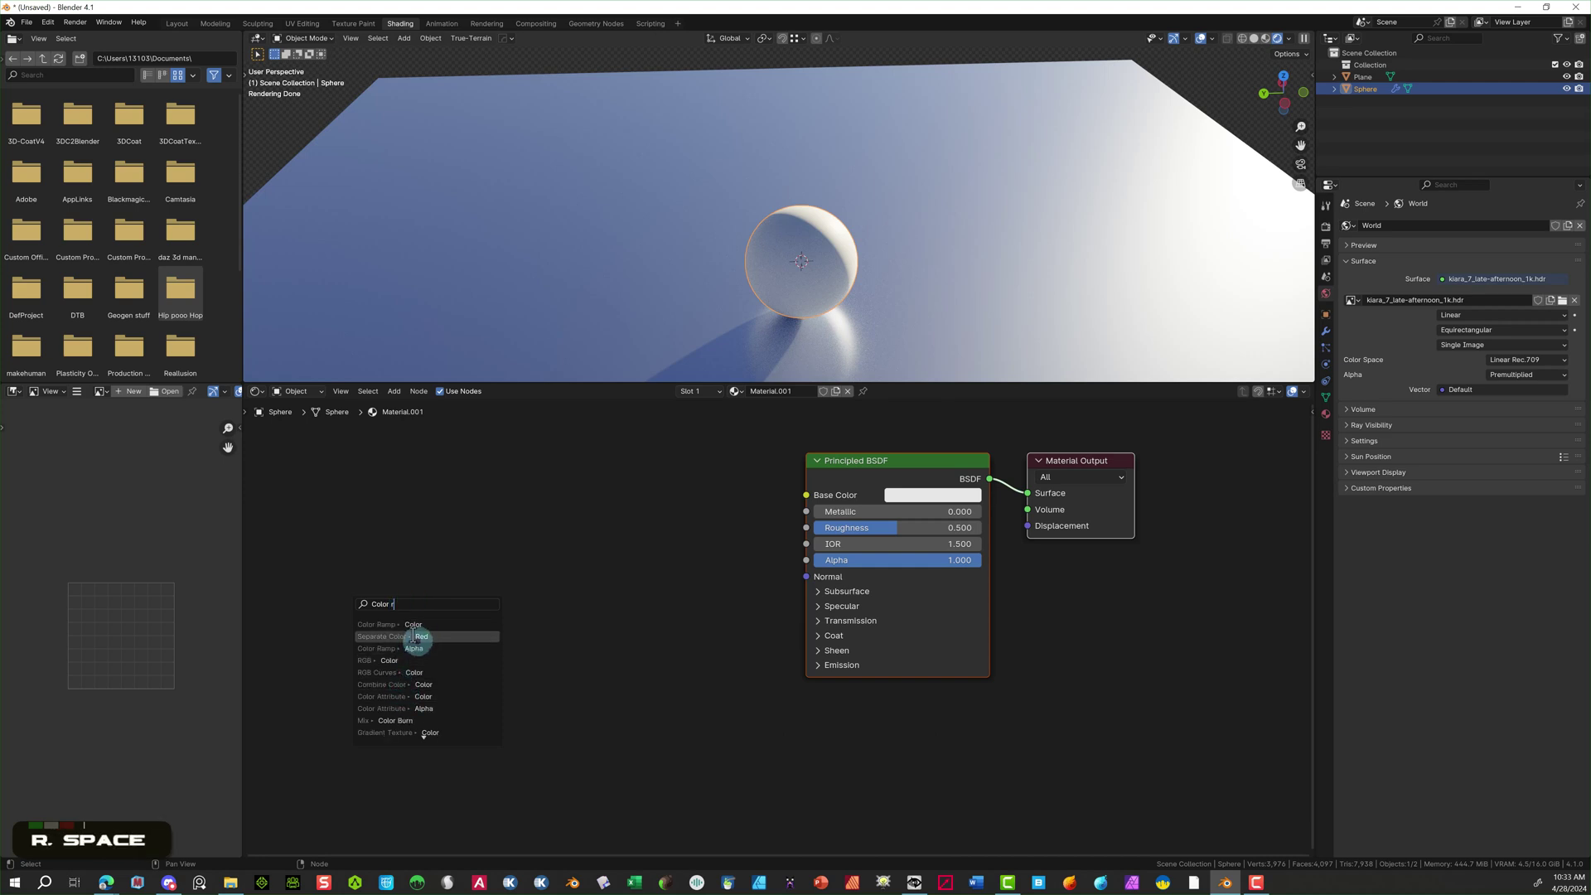
pyautogui.click(412, 624)
pyautogui.click(646, 539)
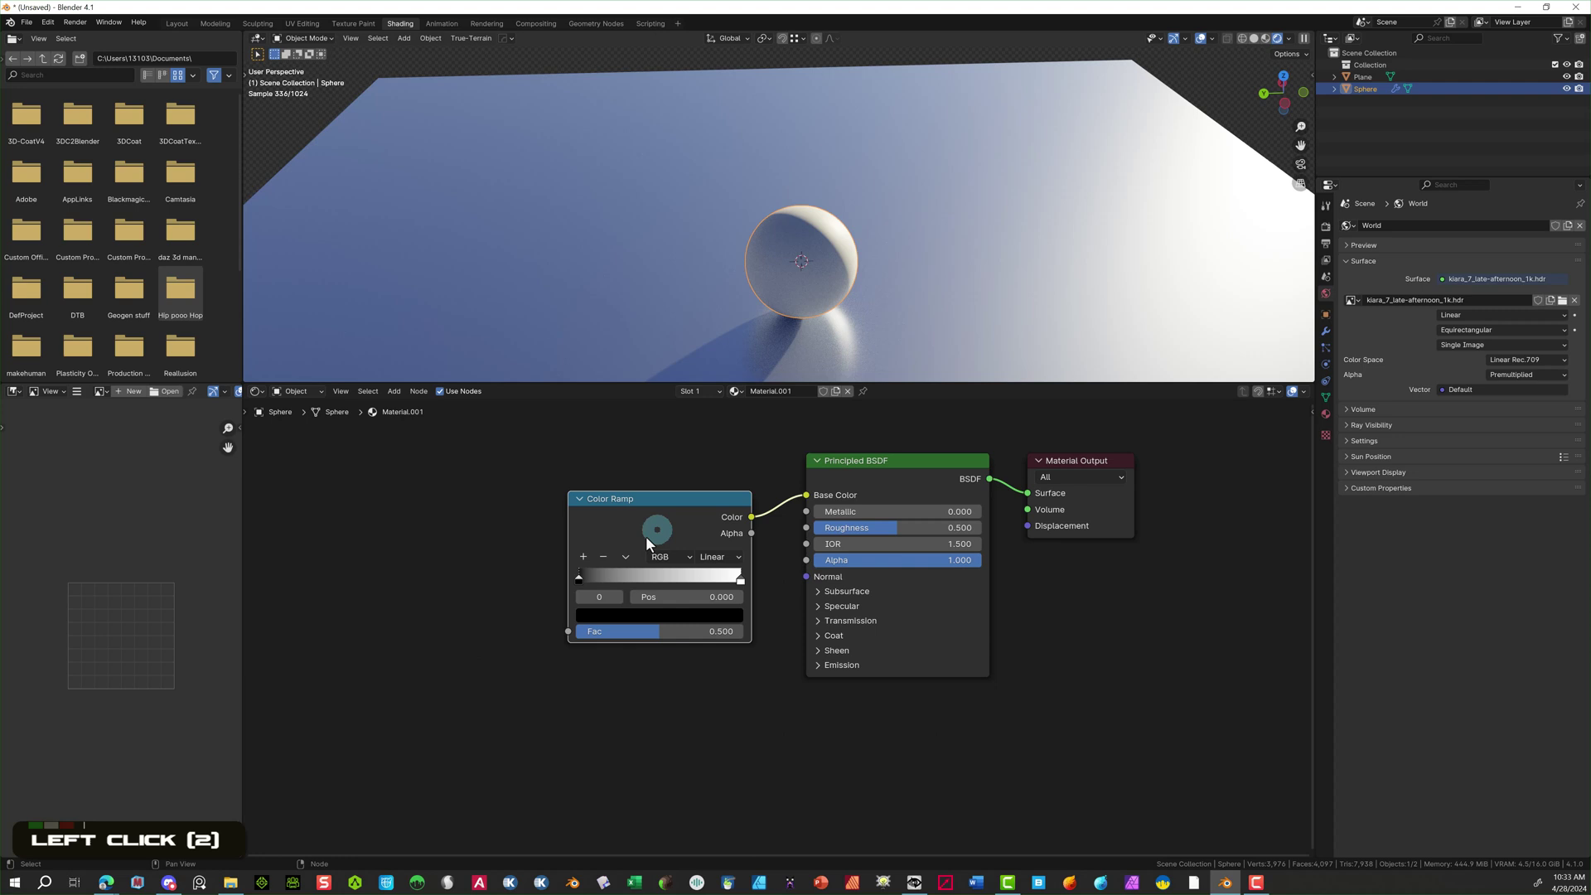
pyautogui.moveTo(567, 632); pyautogui.dragTo(346, 610)
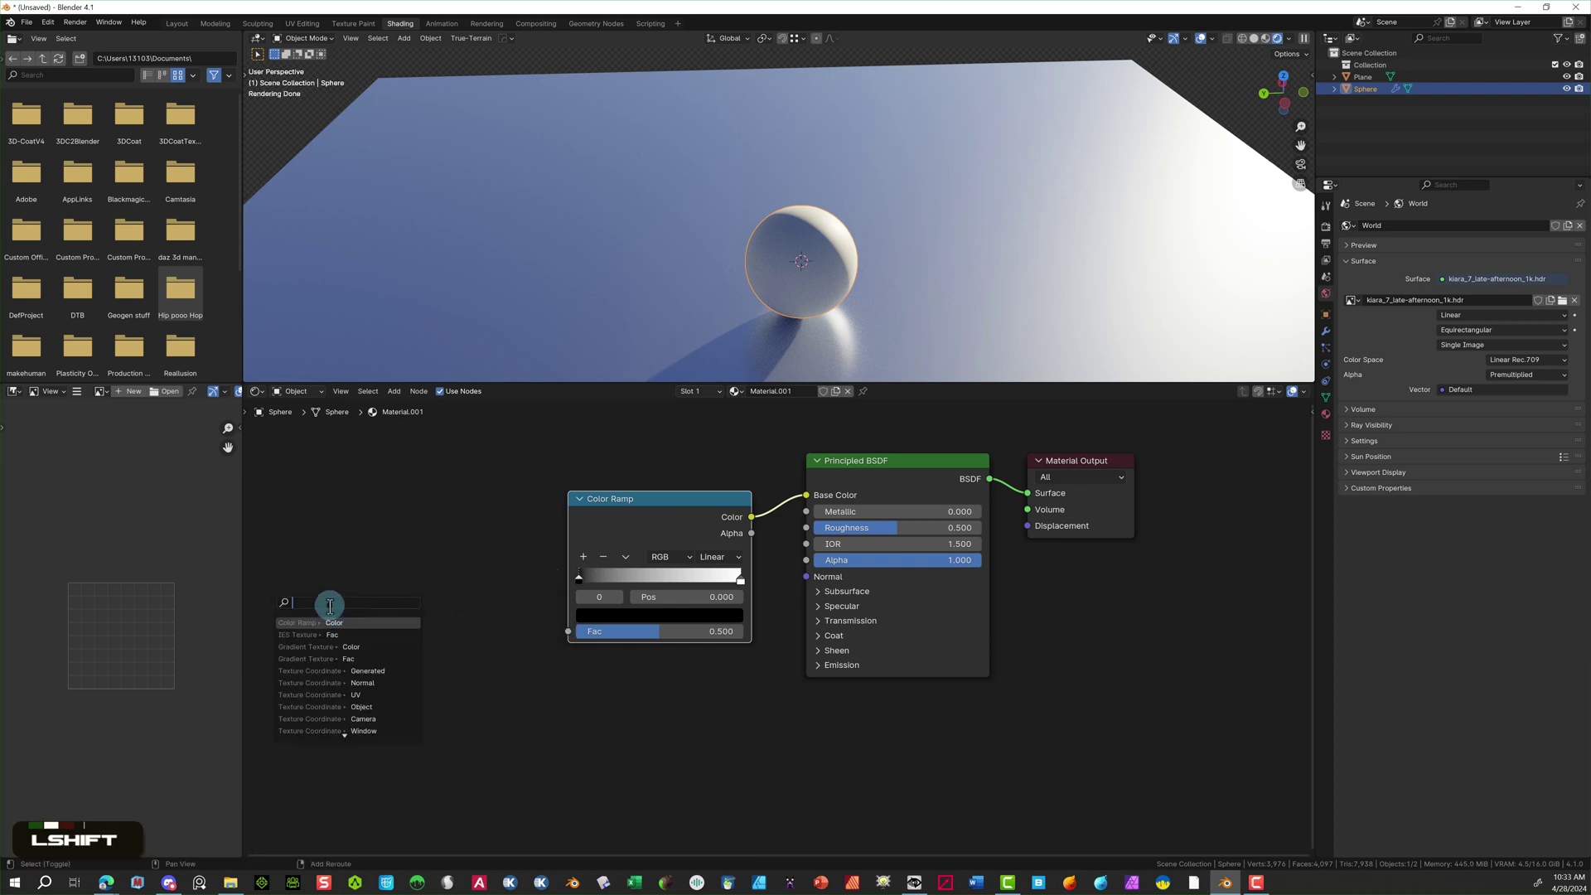
# Add a 1D Noise Texture driving the Color Ramp's Fac, with W at 0.000.
pyautogui.write('Noise Texture')
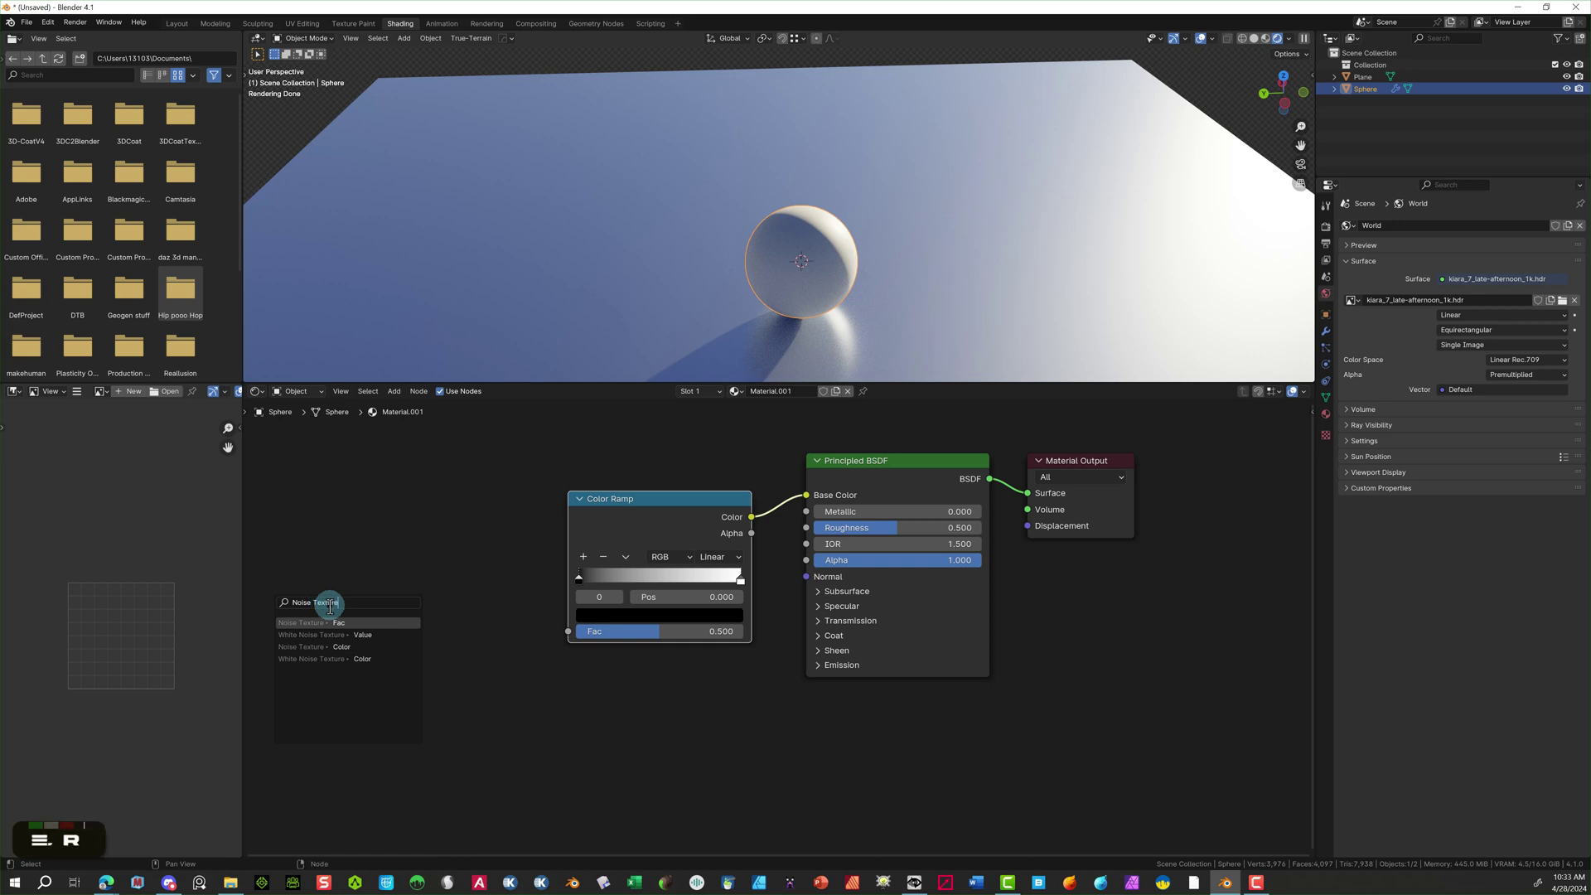
pyautogui.click(343, 623)
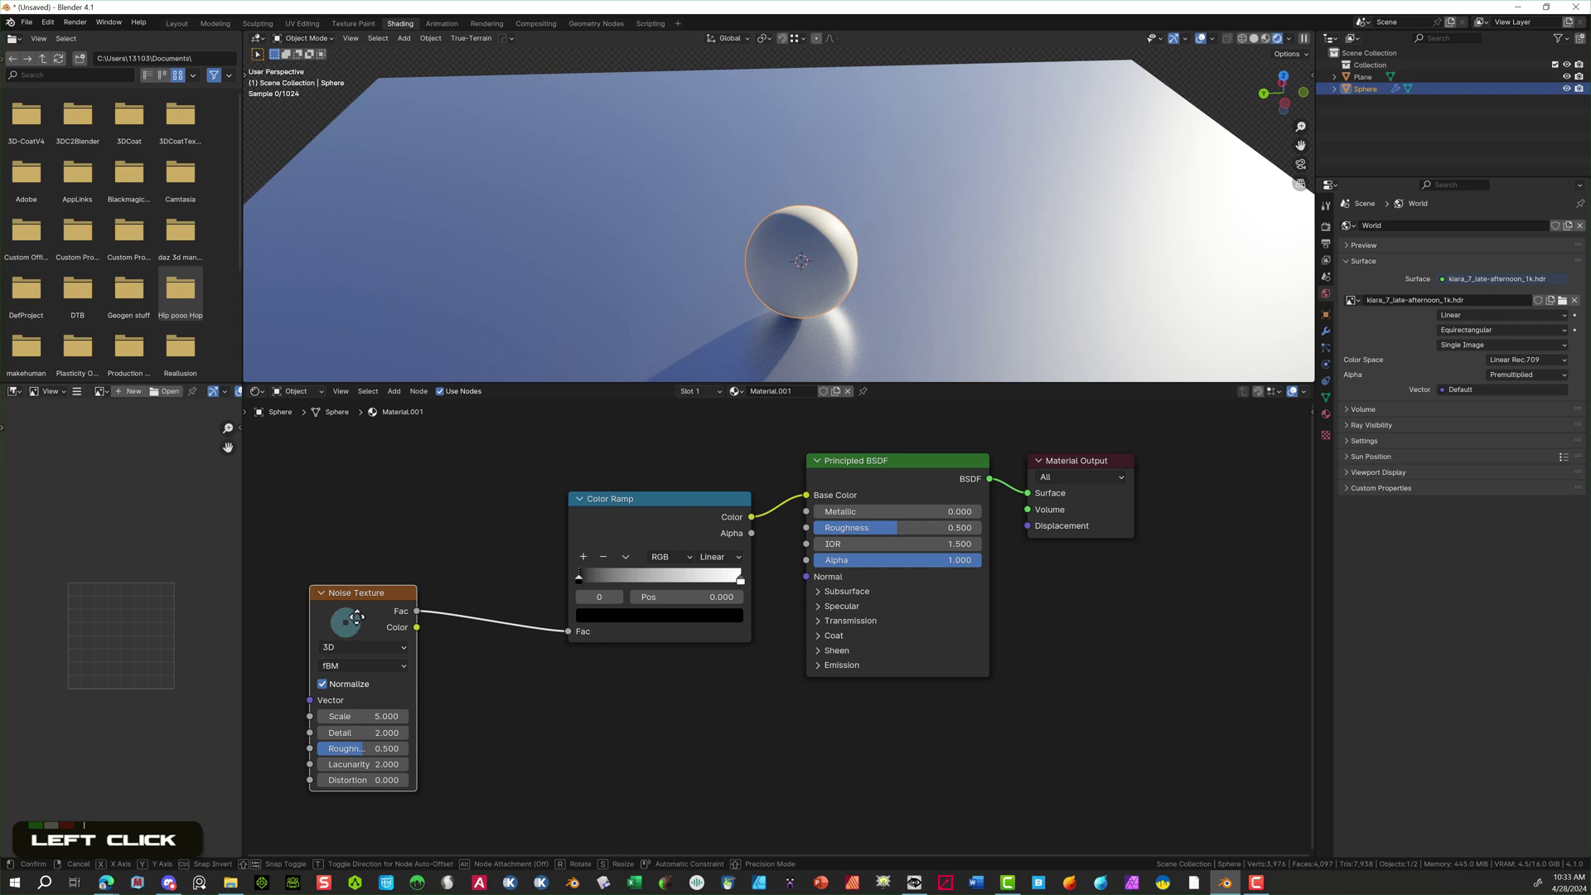
pyautogui.click(354, 584)
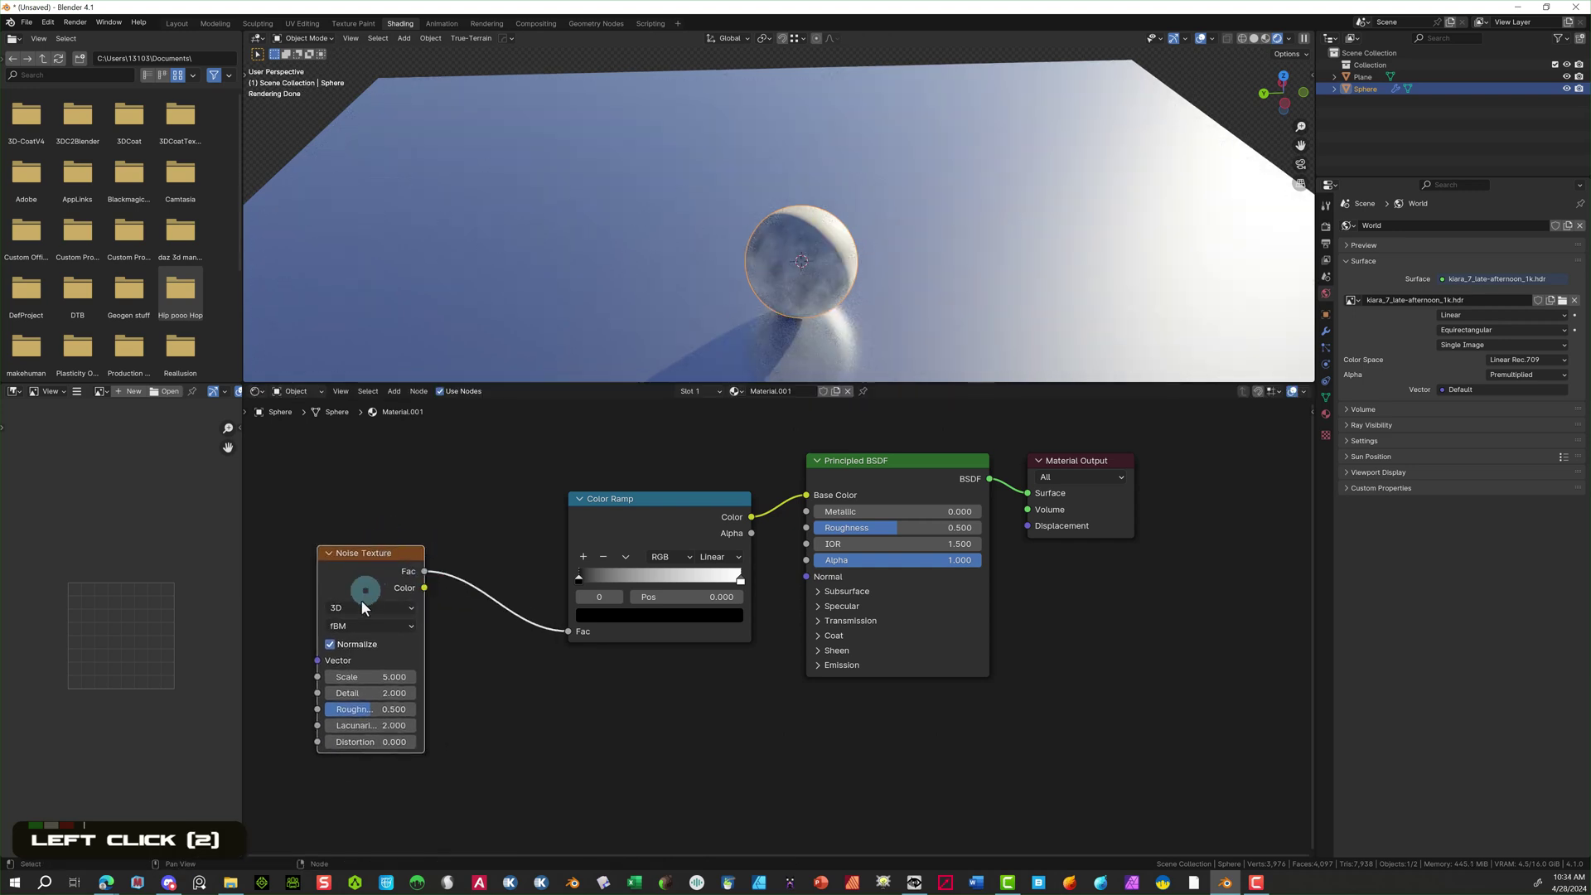
pyautogui.click(362, 616)
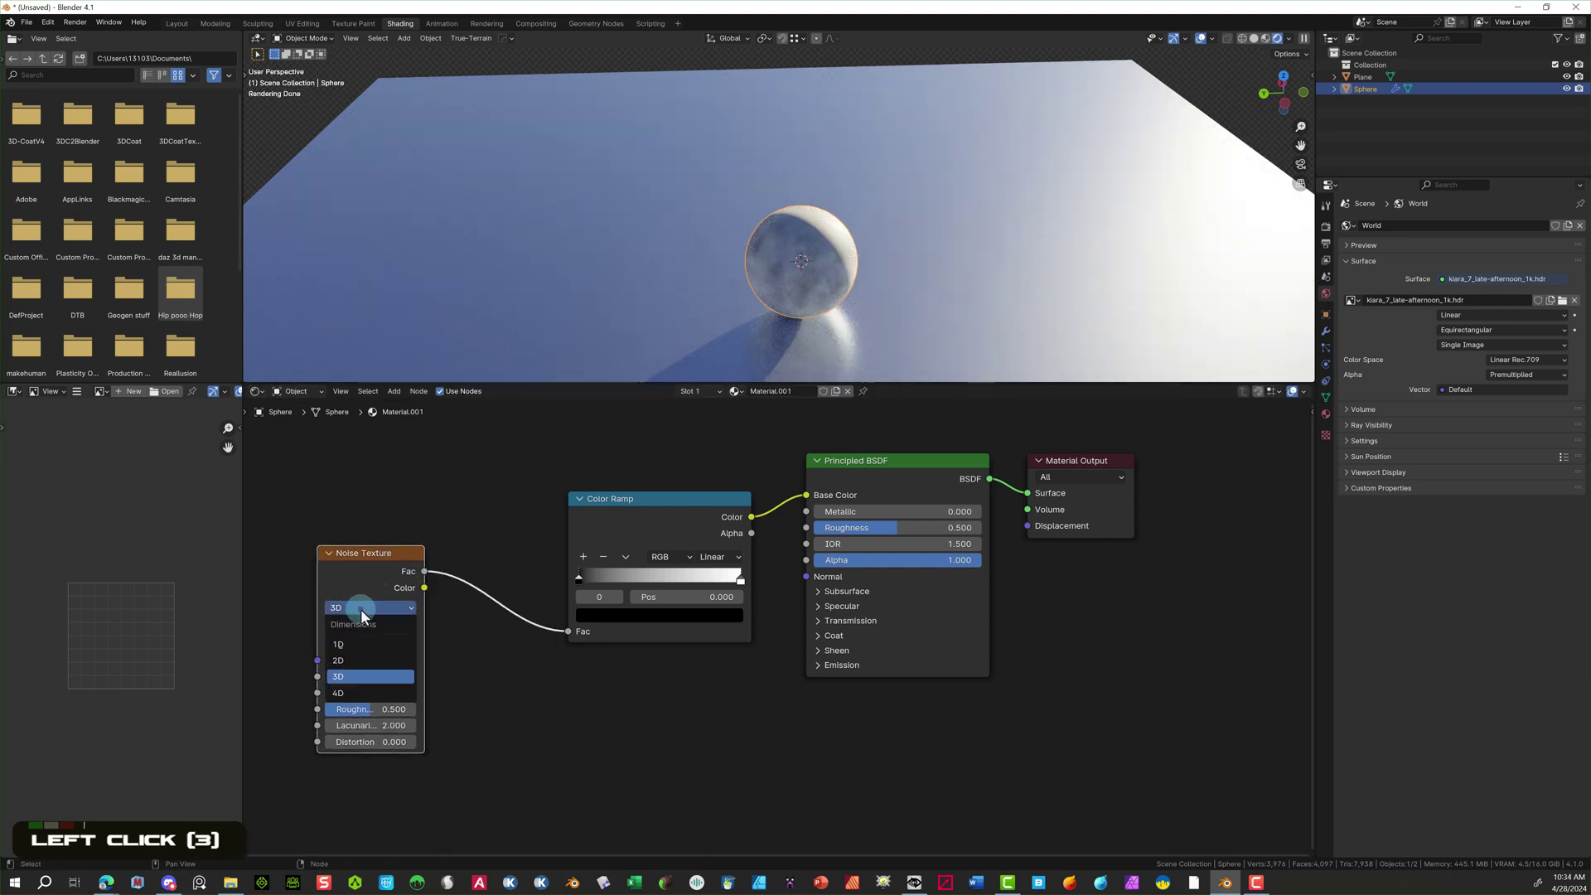
pyautogui.click(357, 645)
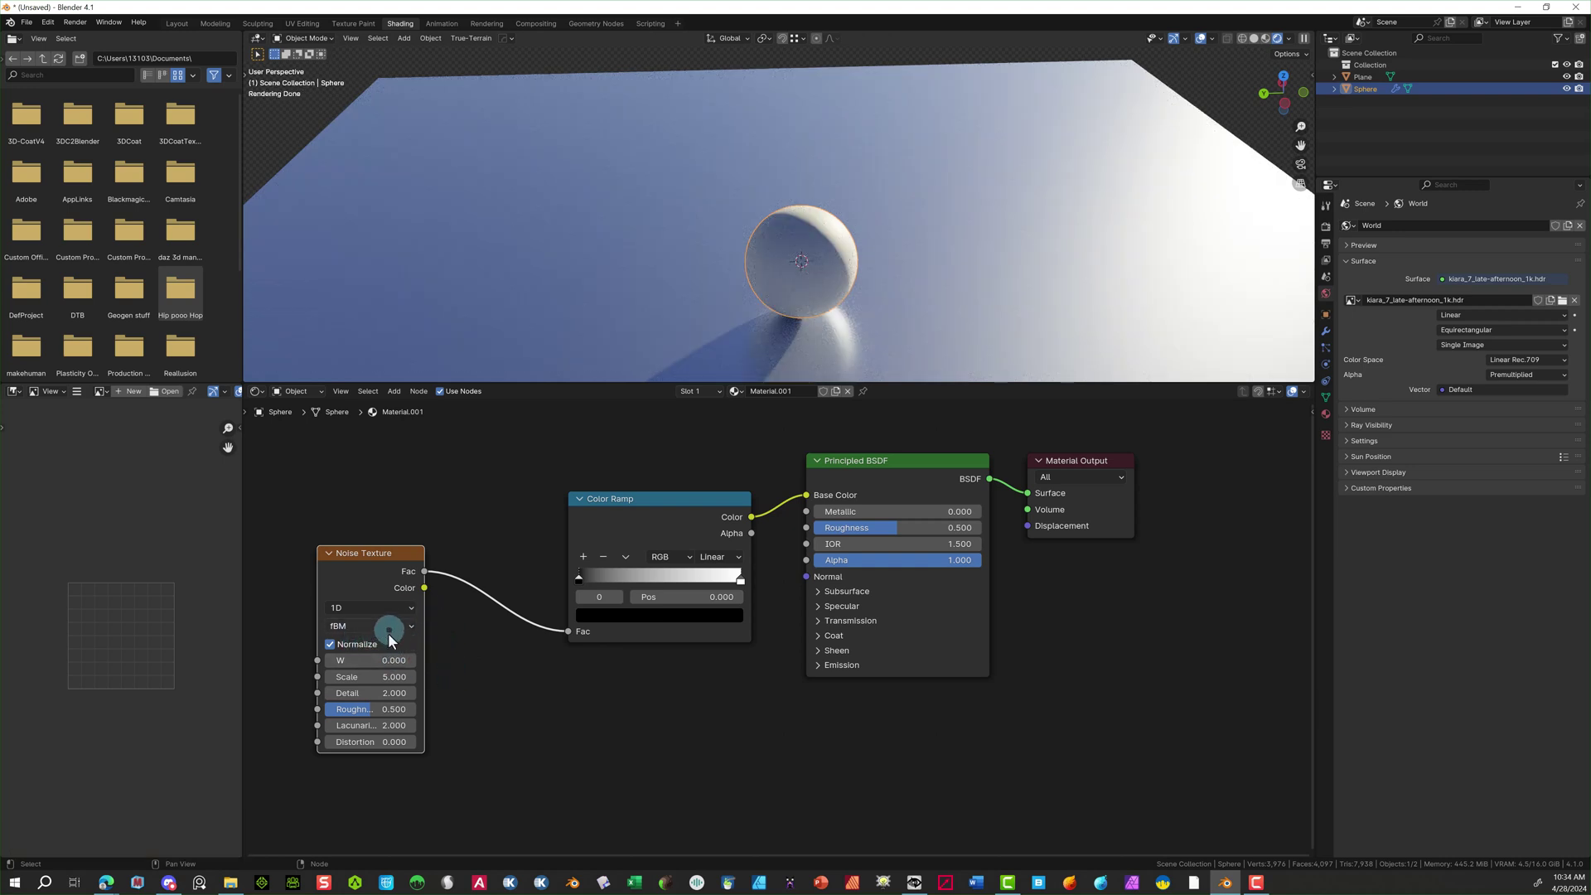
pyautogui.click(354, 663)
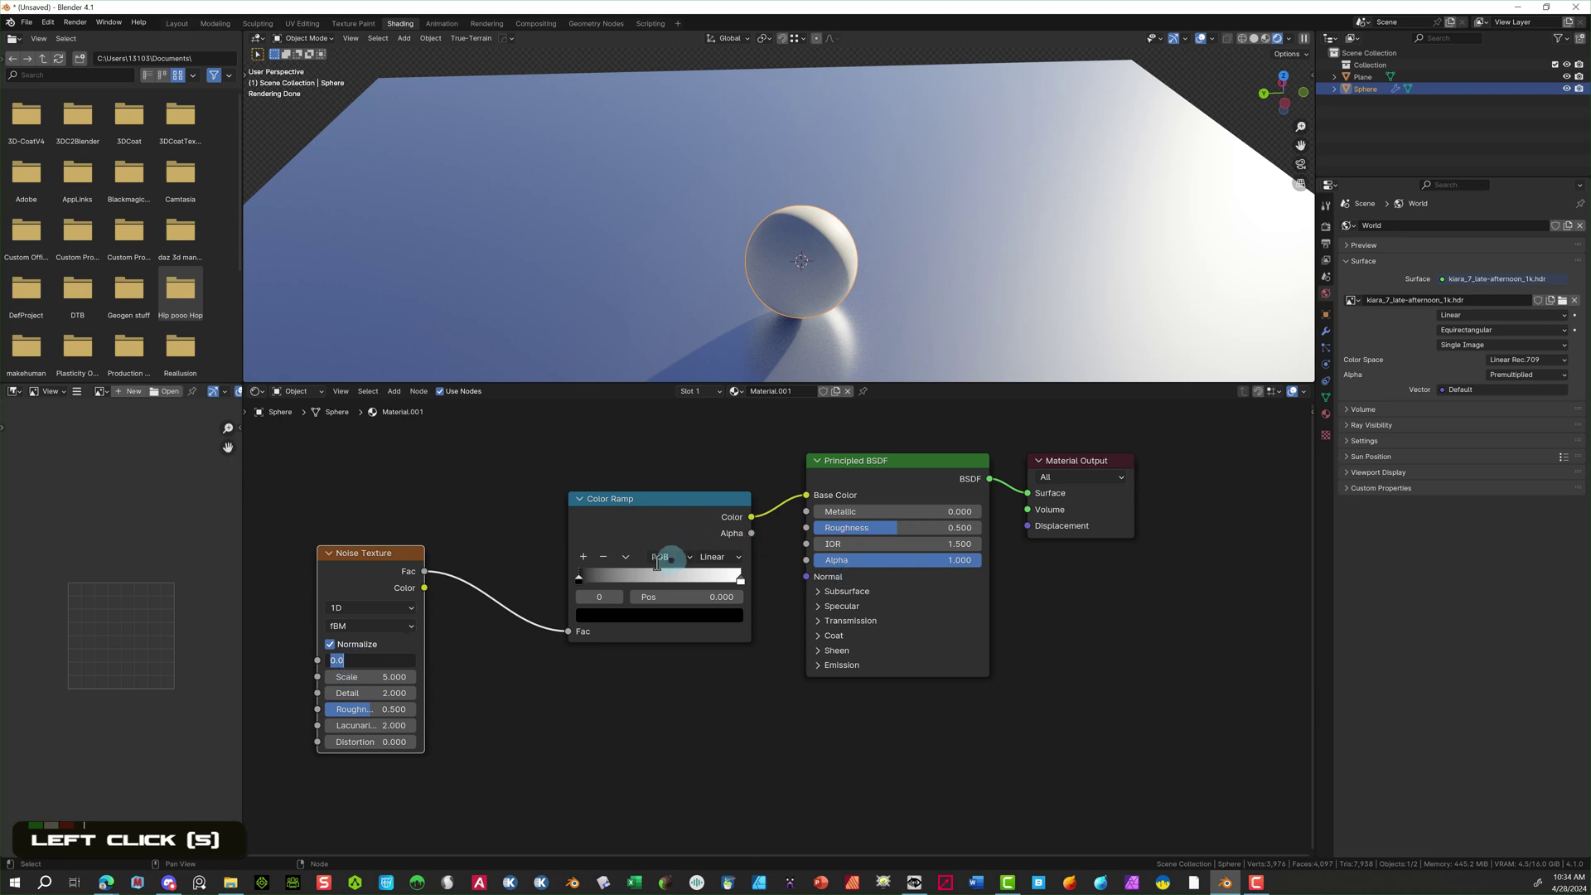
pyautogui.click(584, 463)
# Set the Color Ramp's left stop to bright blue and right stop to red.
pyautogui.click(578, 582)
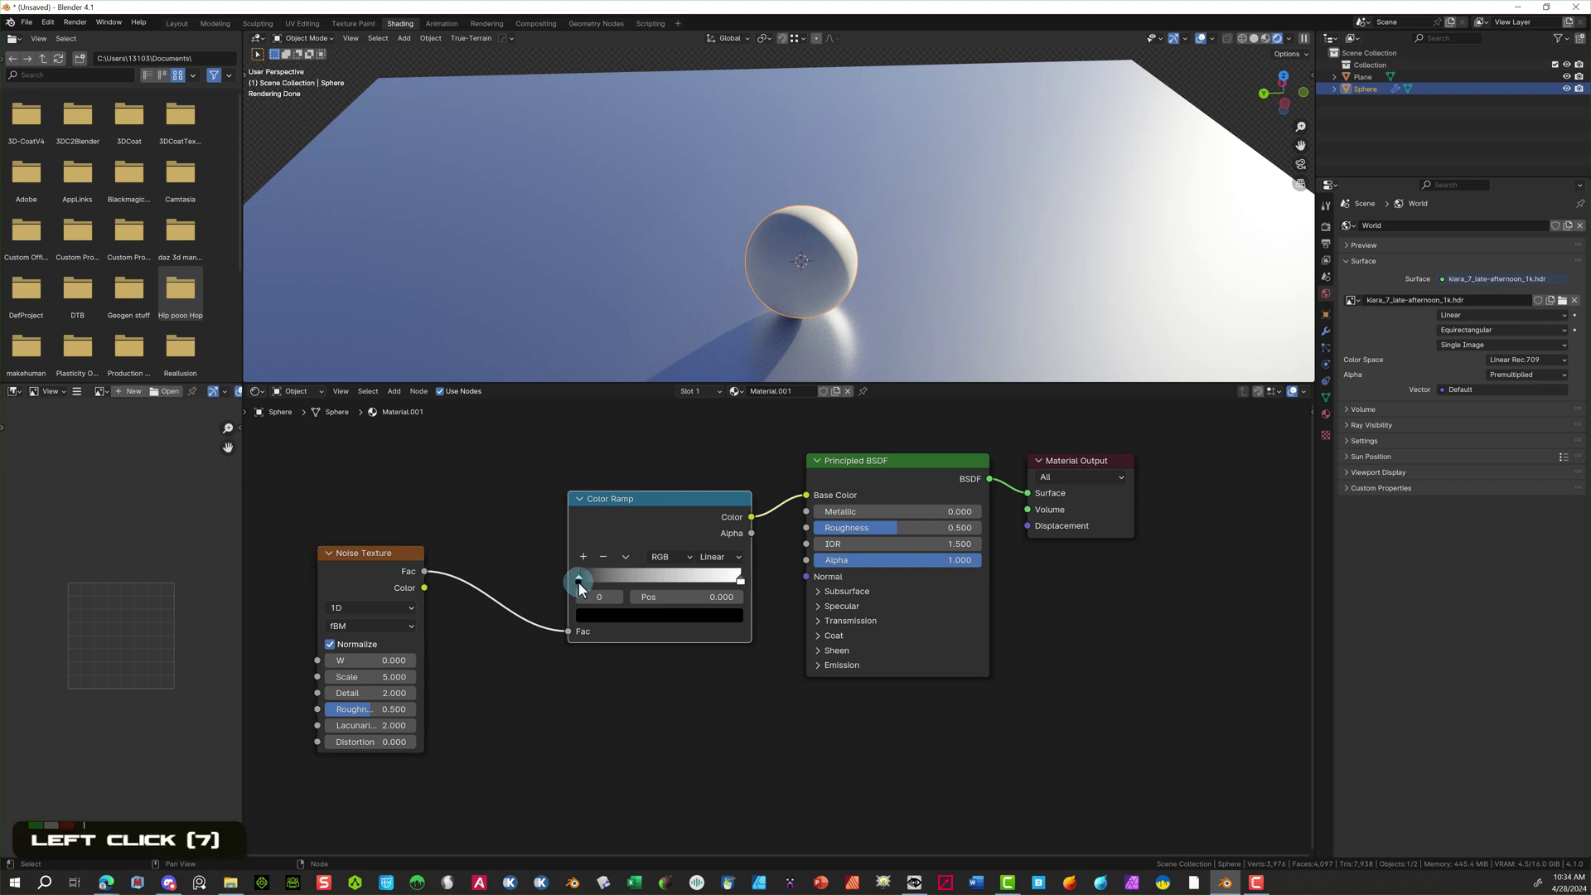
pyautogui.doubleClick(601, 617)
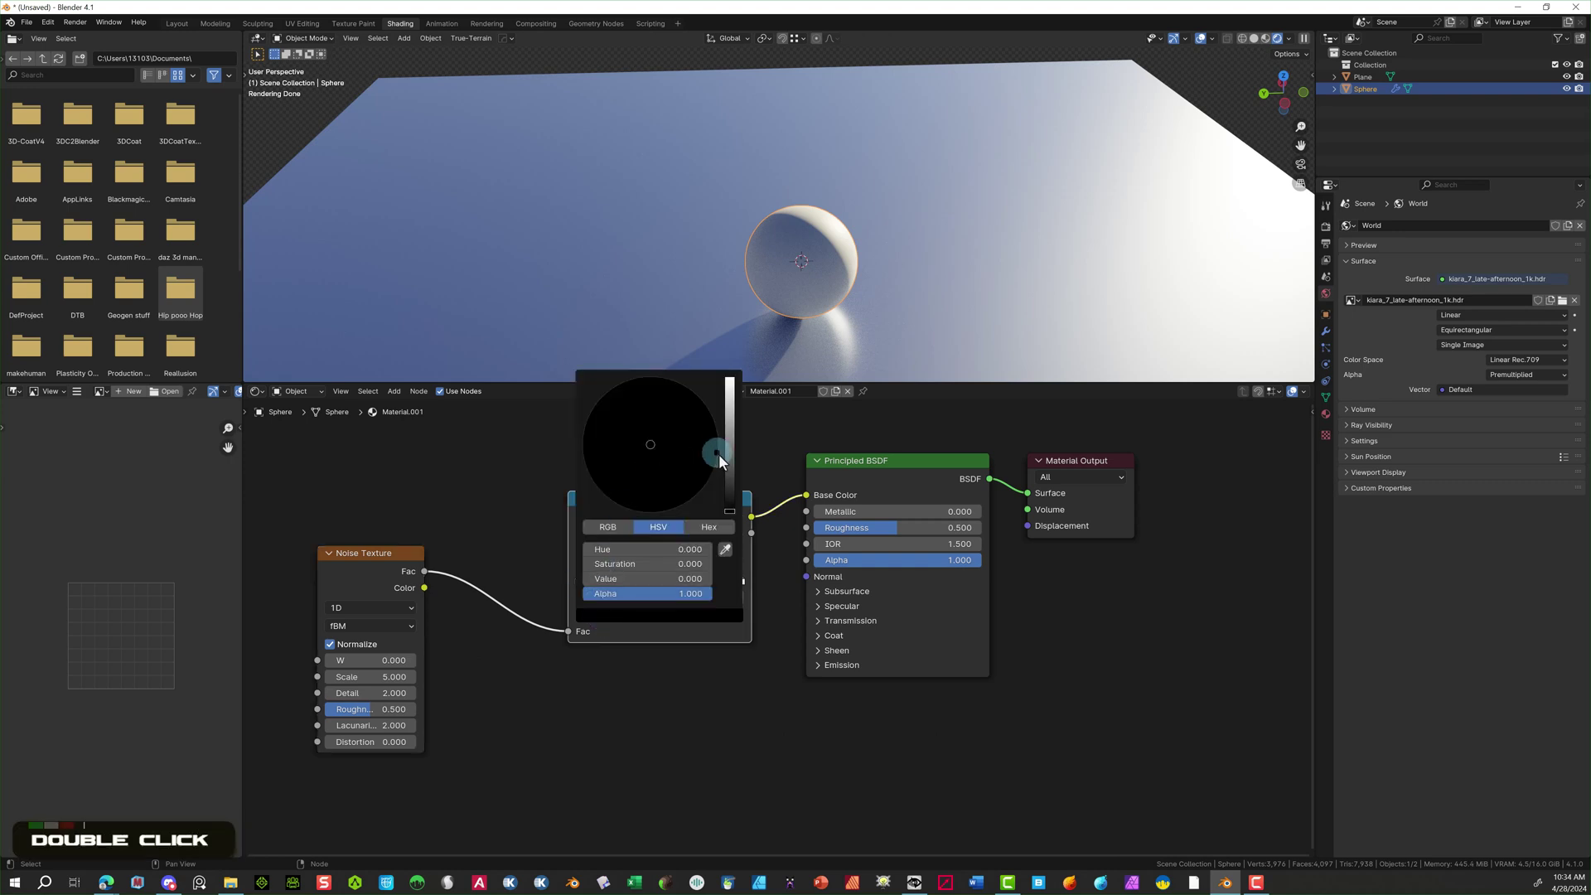
pyautogui.moveTo(718, 455); pyautogui.dragTo(708, 423)
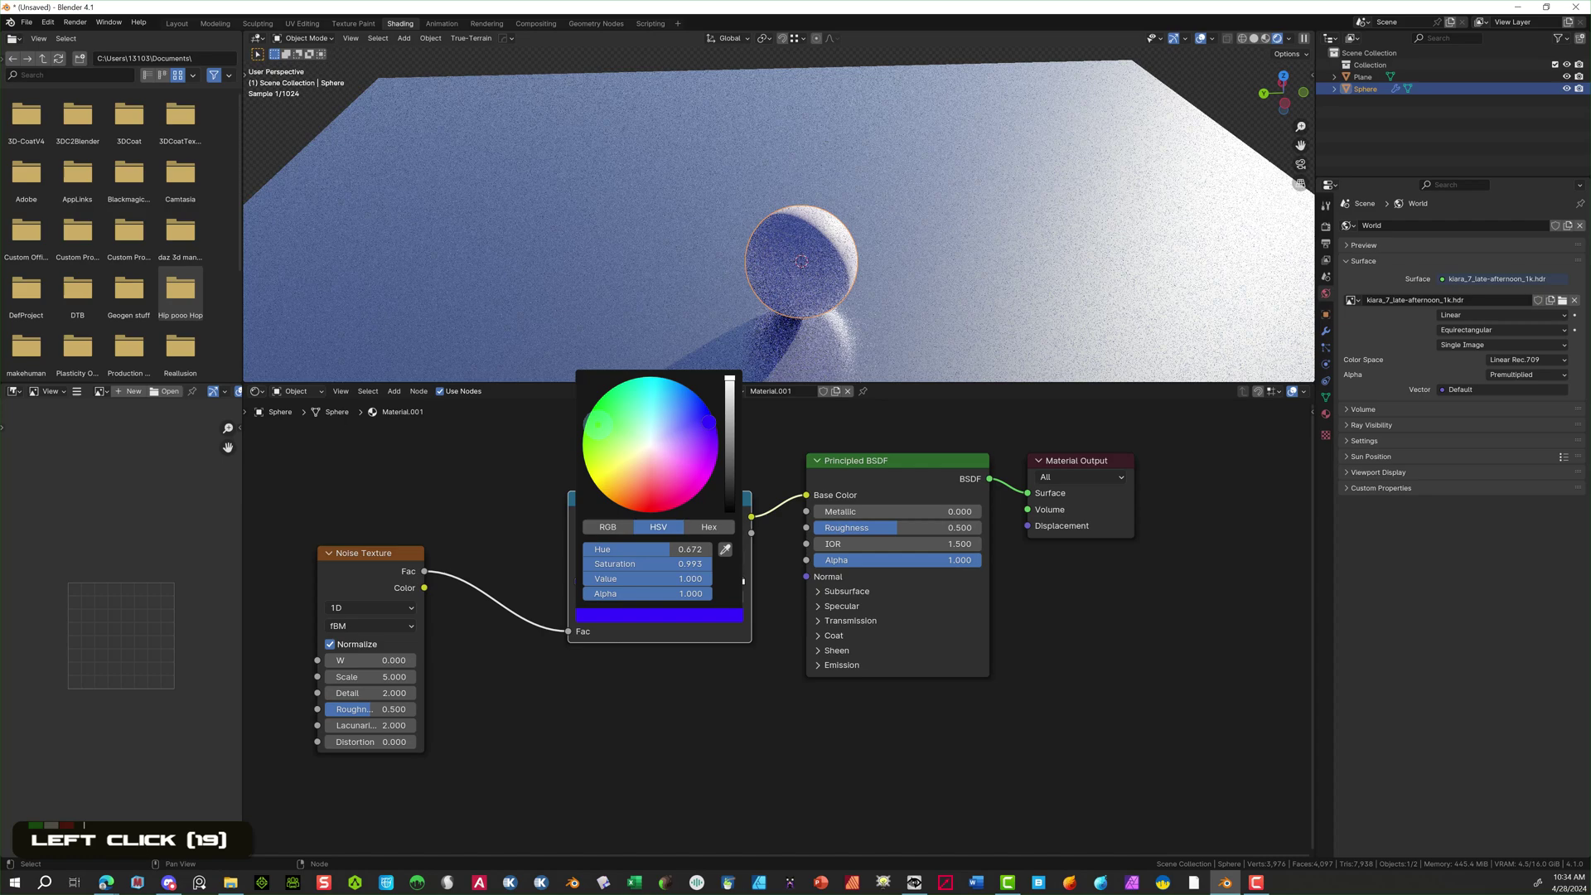
pyautogui.click(738, 579)
pyautogui.click(739, 580)
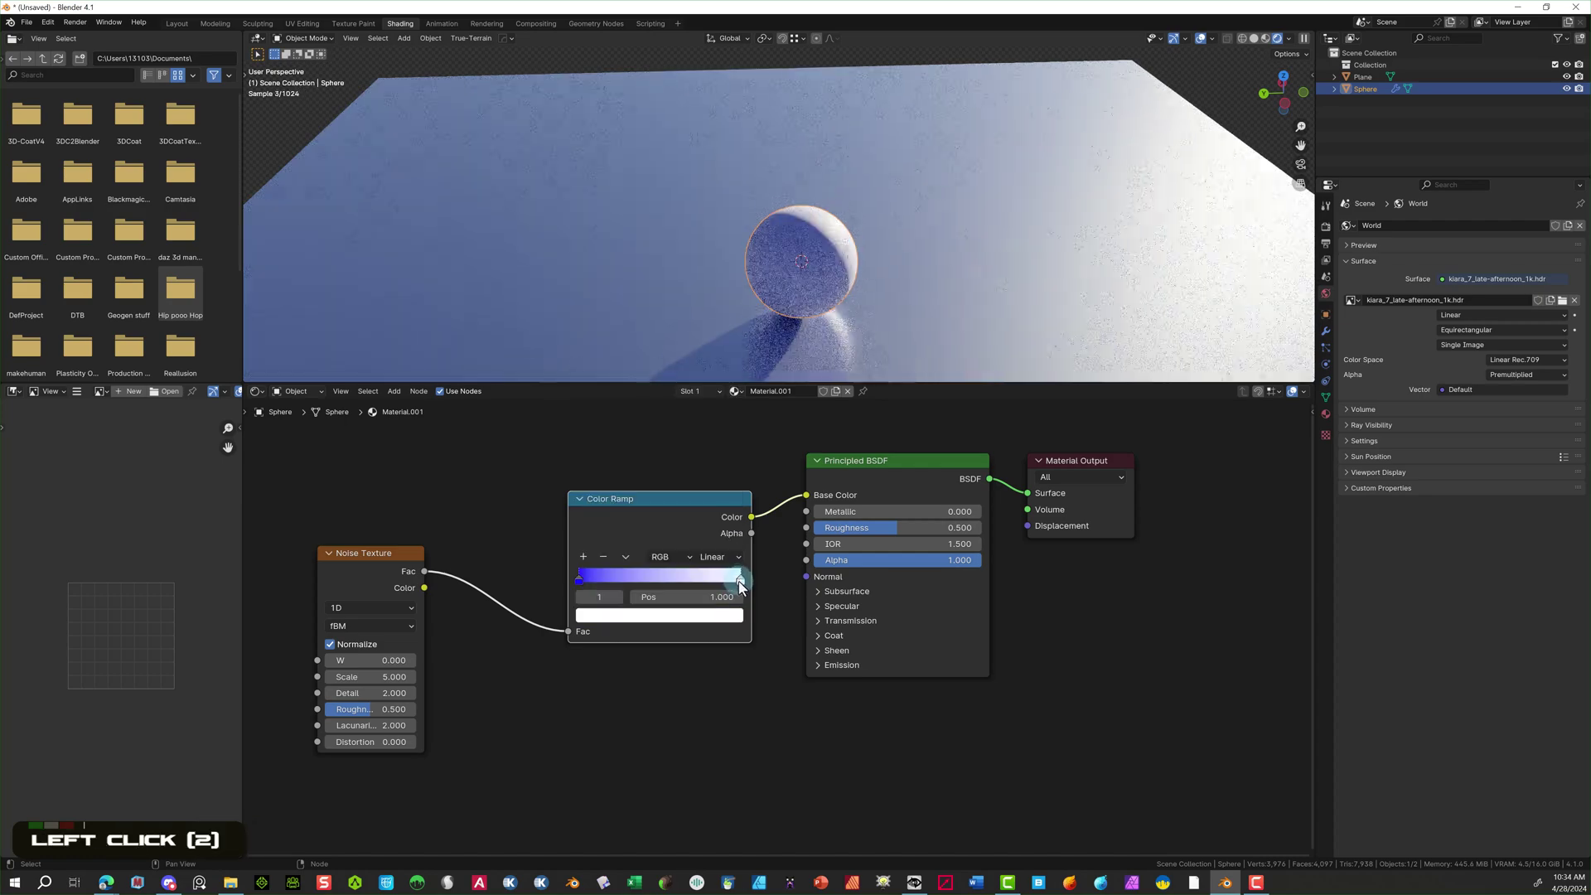
pyautogui.doubleClick(663, 615)
pyautogui.click(655, 512)
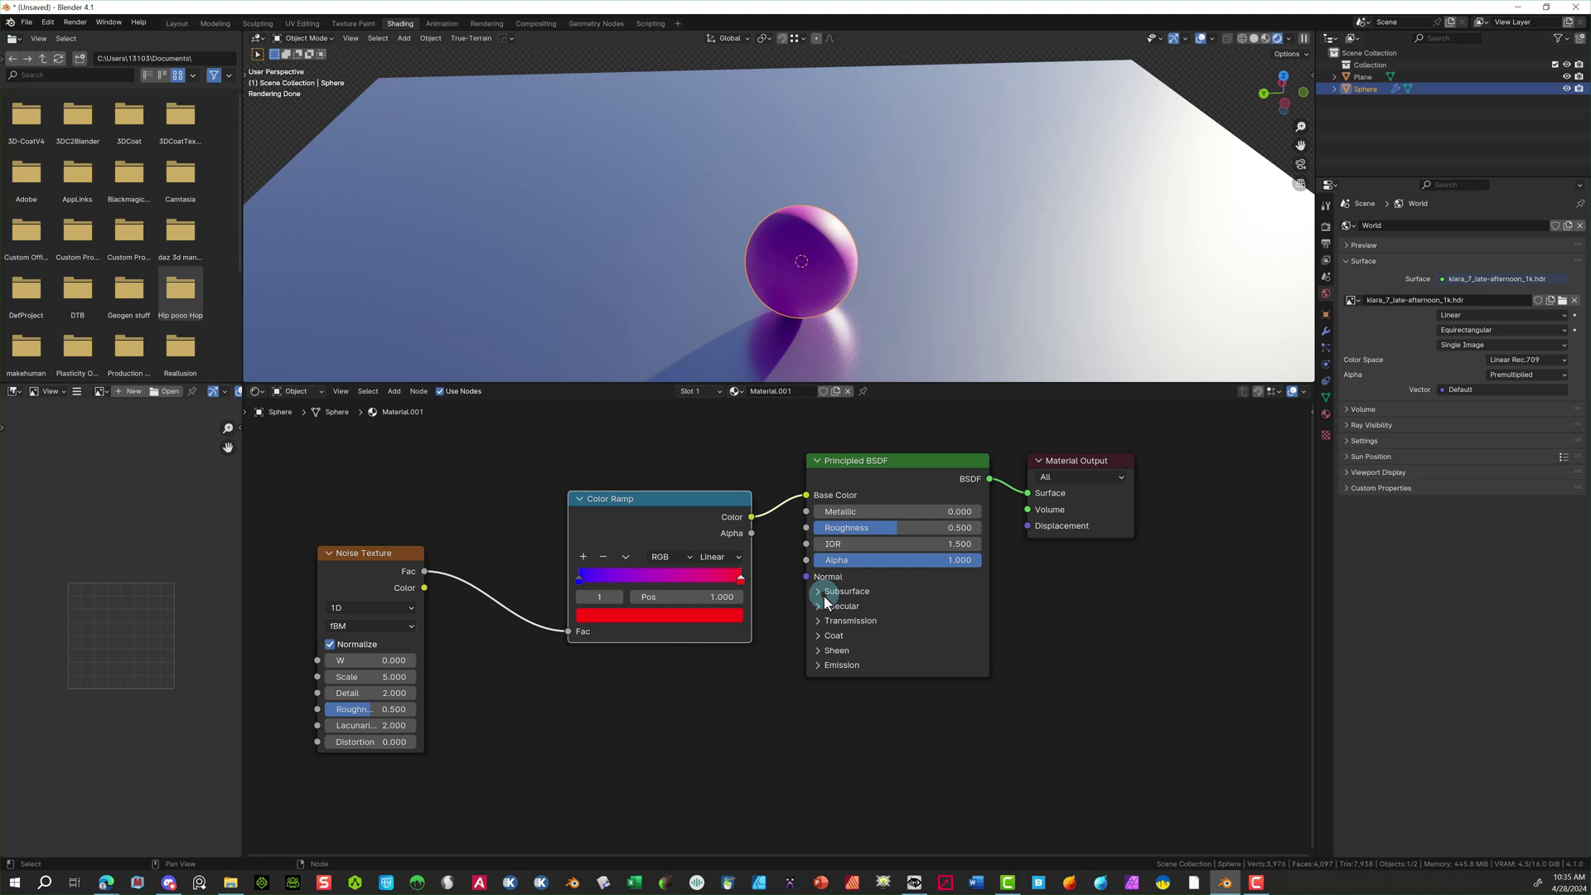
# Set the Principled BSDF Transmission Weight to 1.000 and lower Roughness to 0.056.
pyautogui.click(818, 622)
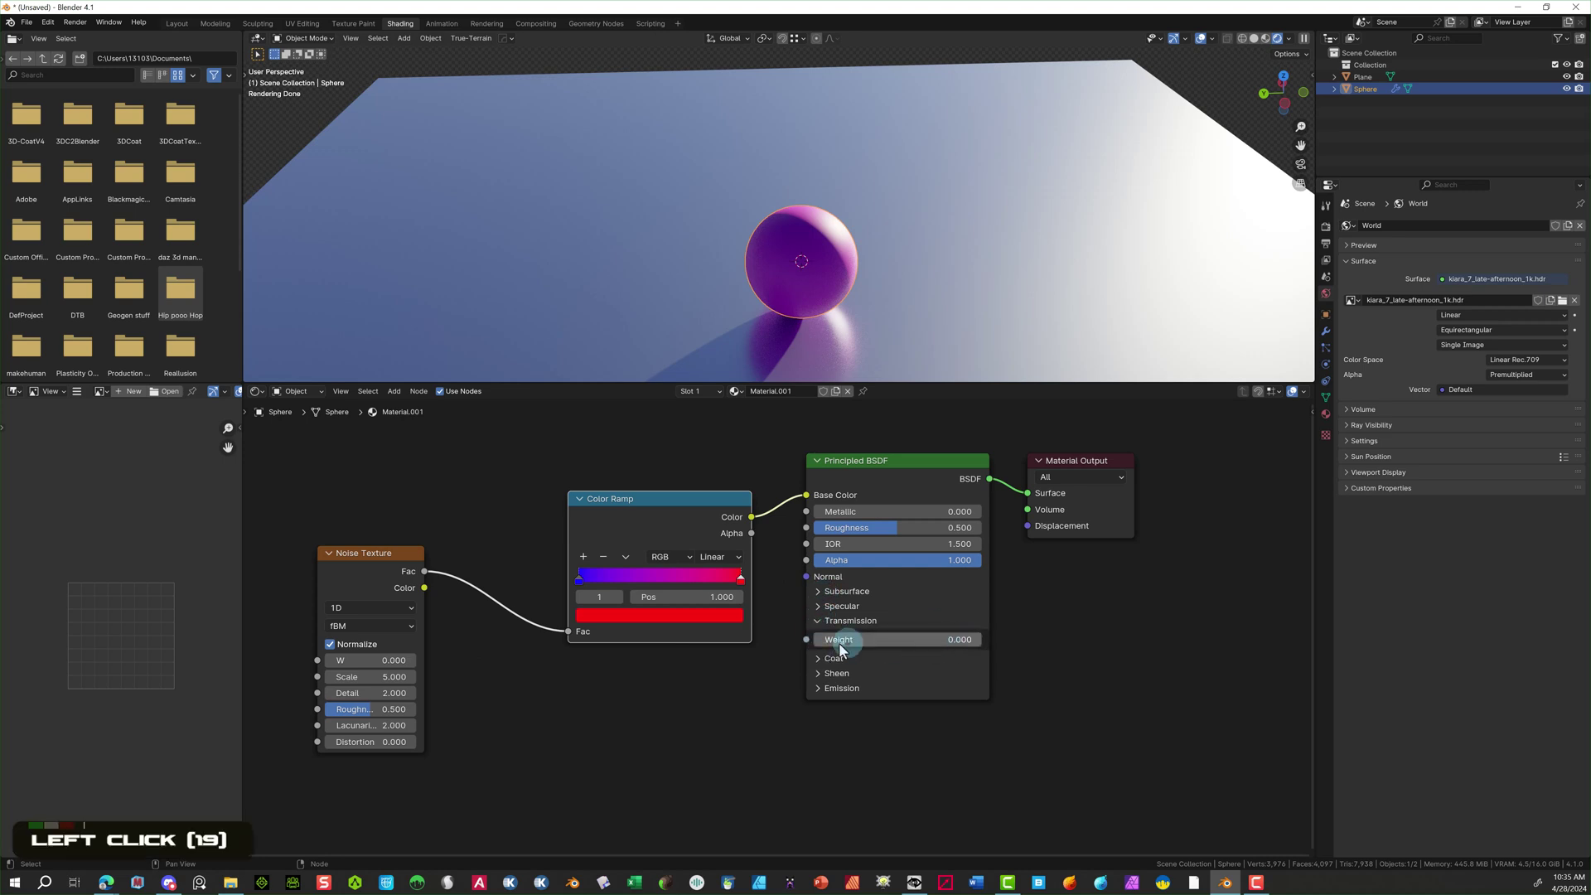
pyautogui.moveTo(829, 652); pyautogui.dragTo(1040, 573)
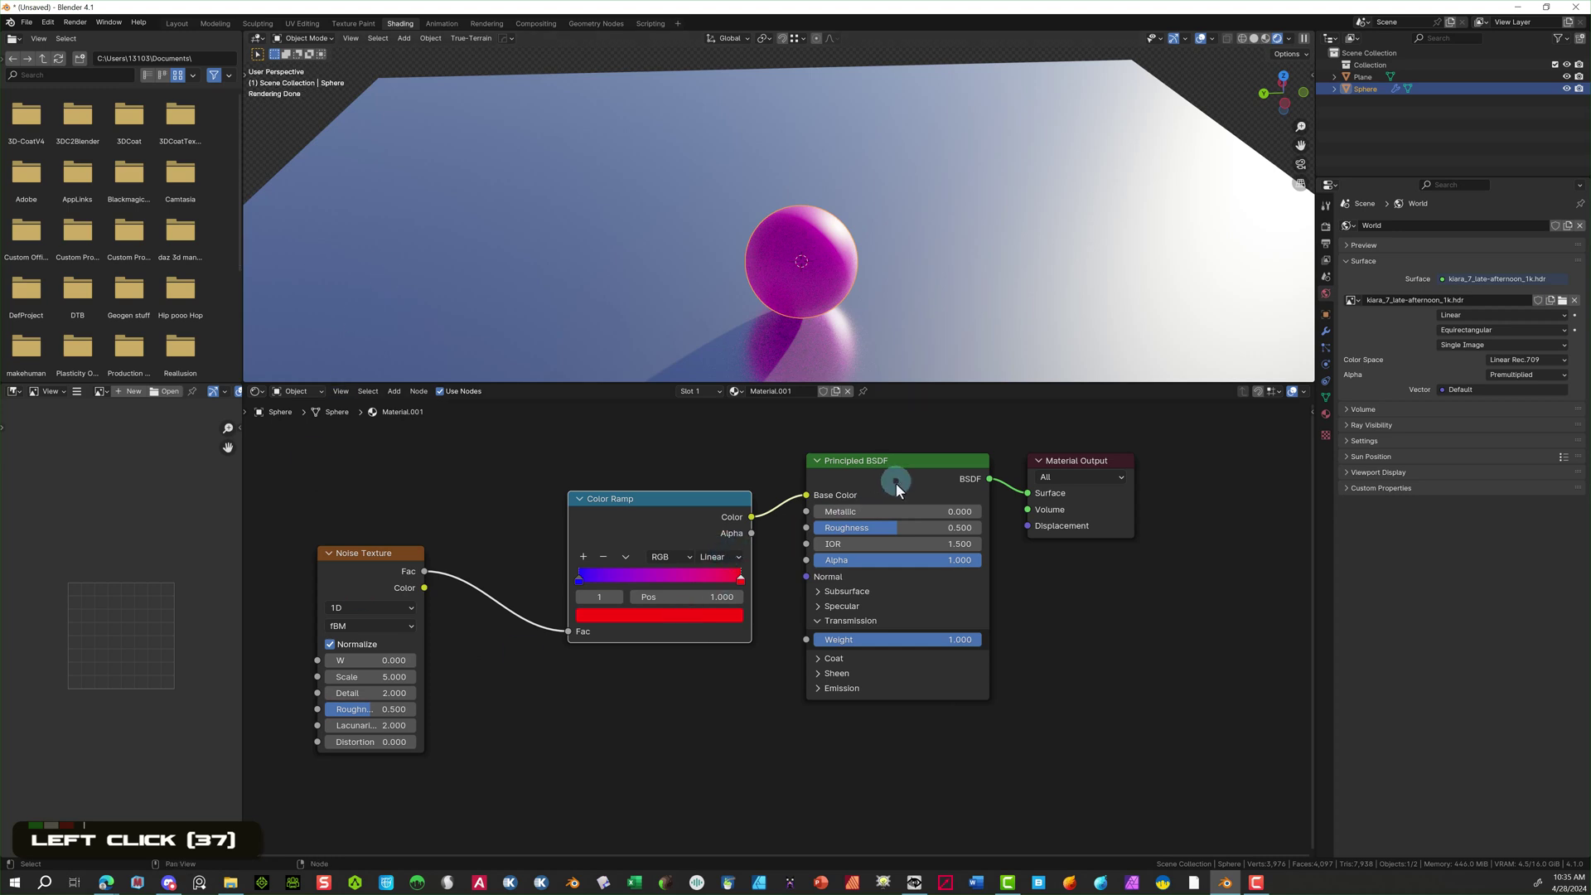
pyautogui.moveTo(902, 525); pyautogui.dragTo(818, 530)
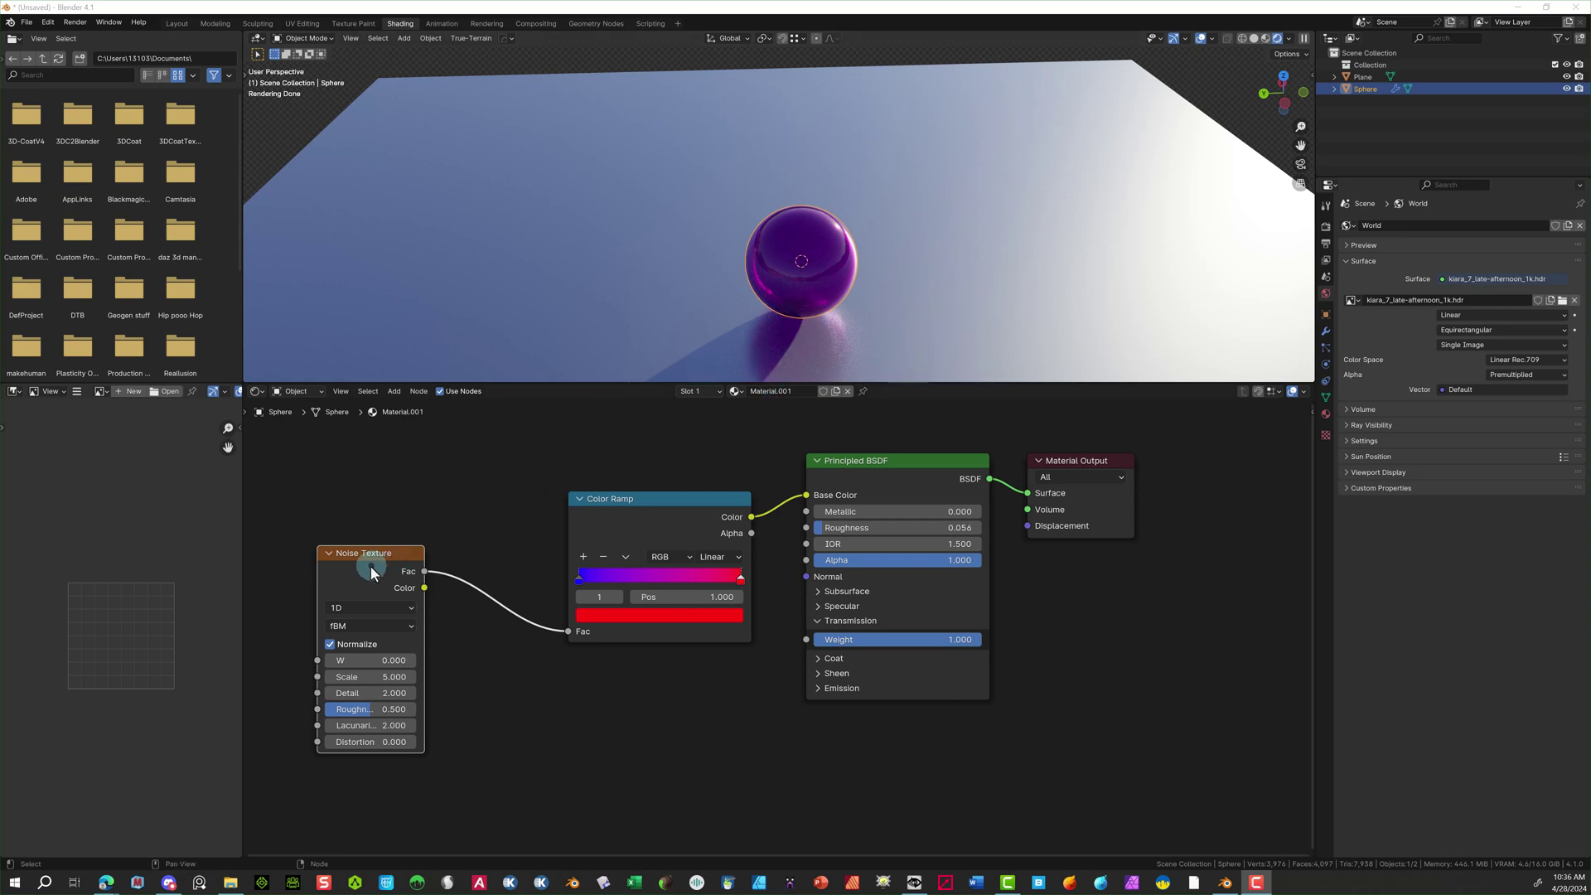
# Drive the Noise Texture W value with #frame/100 and play the animation.
pyautogui.click(363, 659)
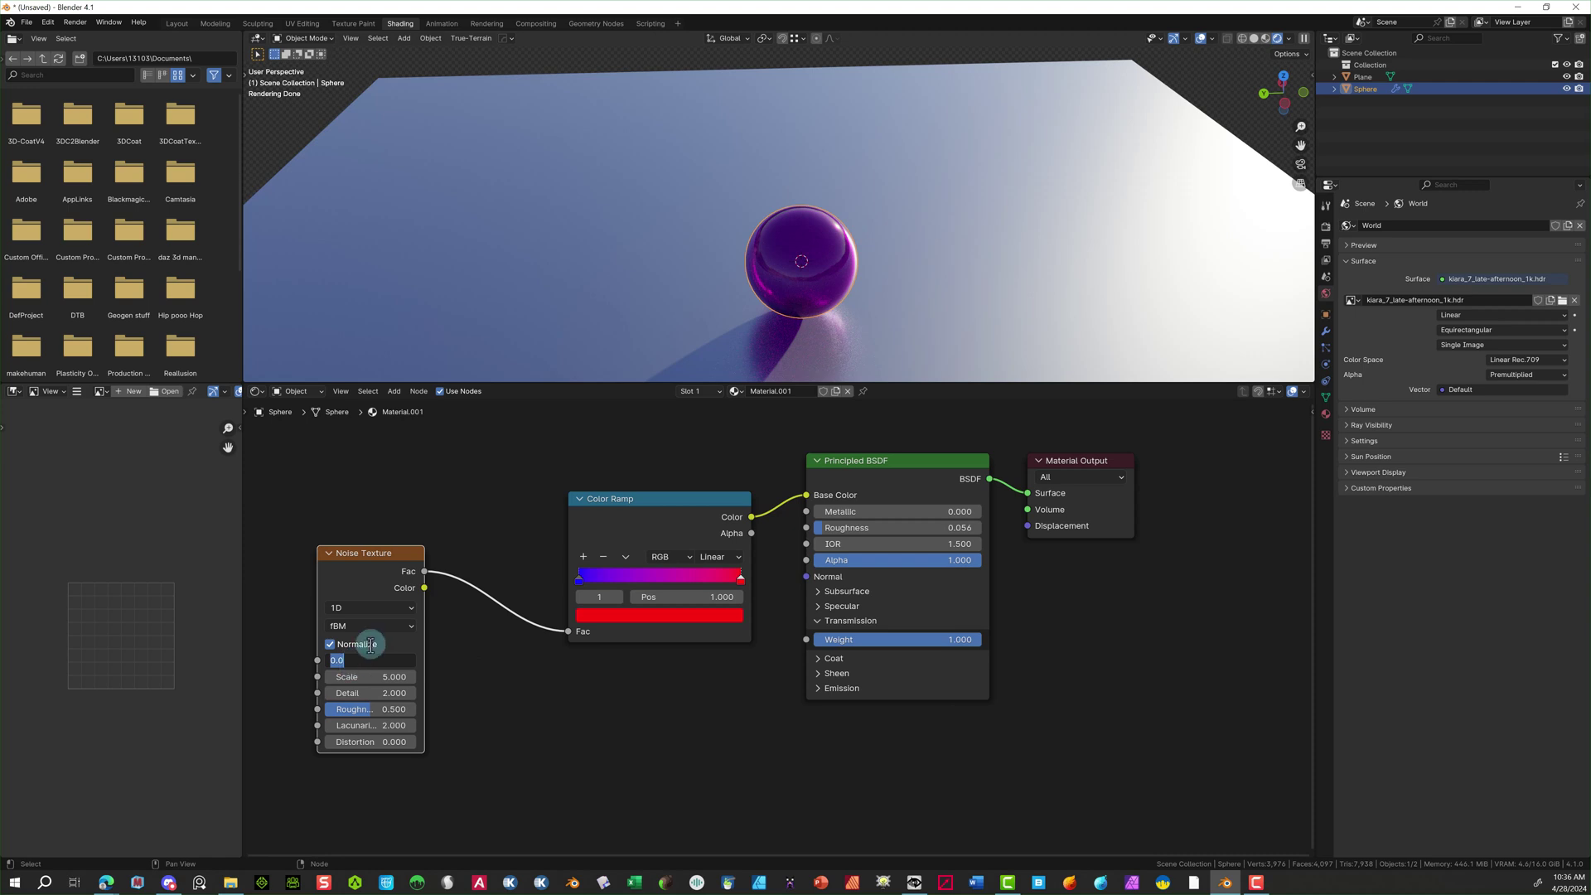
pyautogui.write('#')
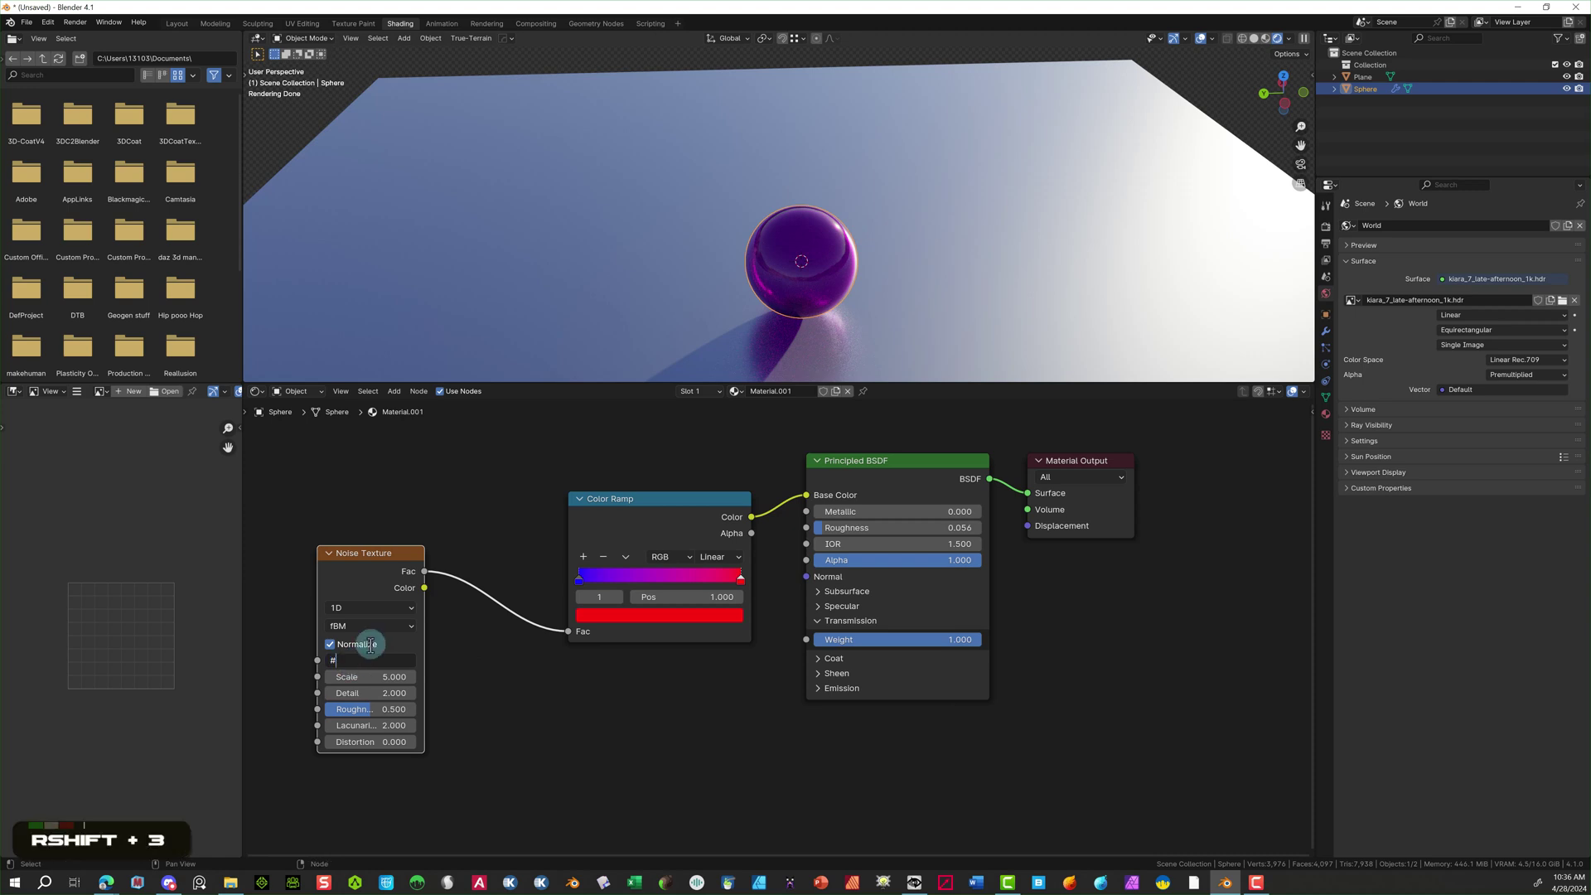
pyautogui.write('frame')
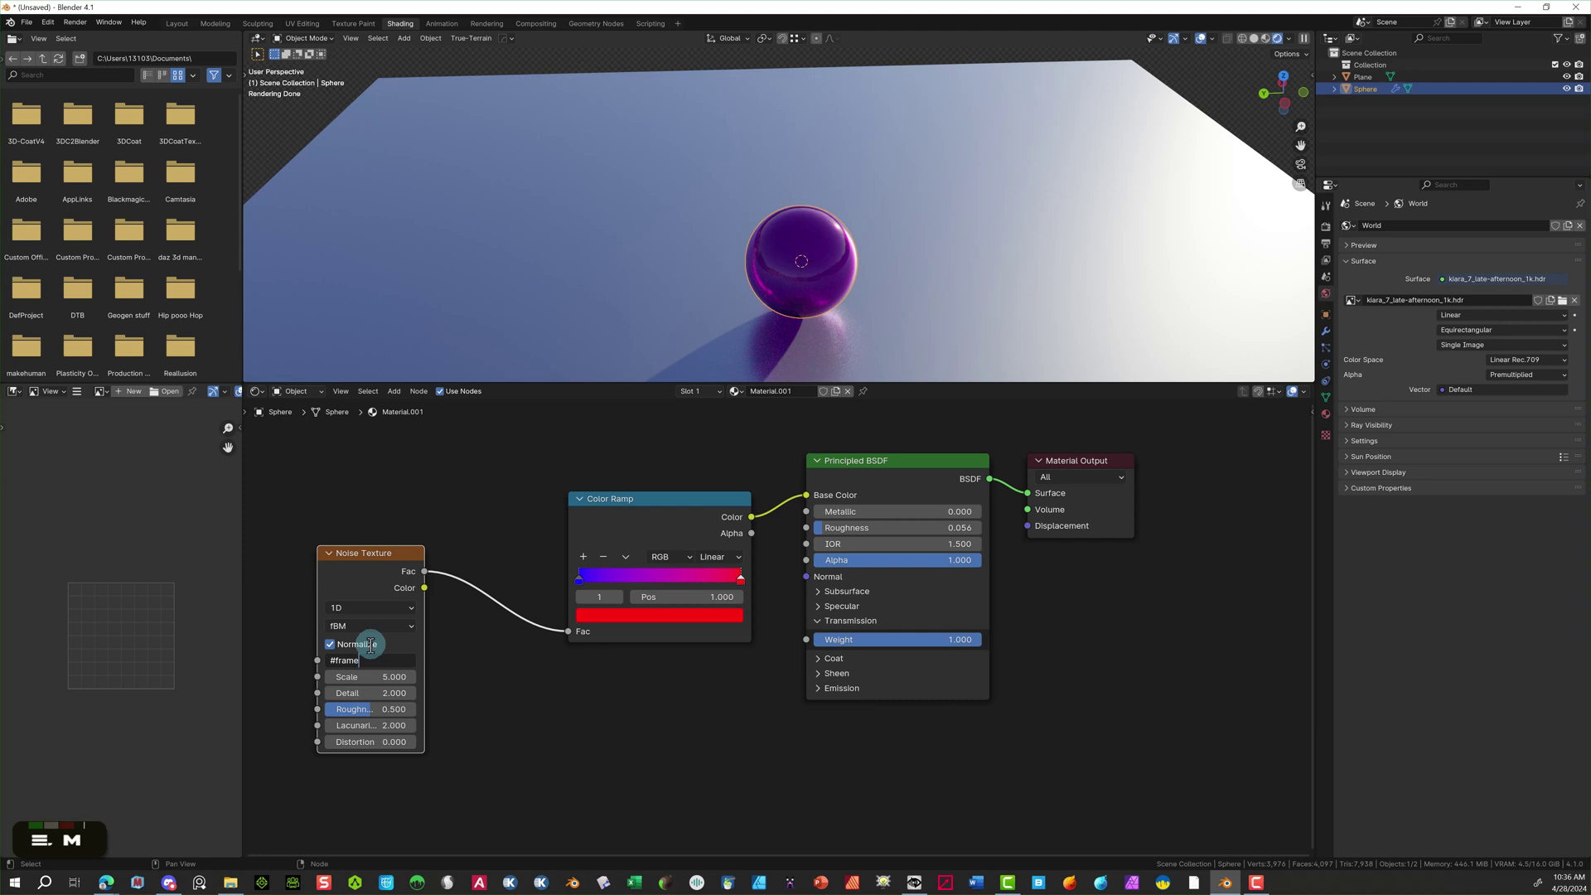
pyautogui.write('/100')
pyautogui.press('Return')
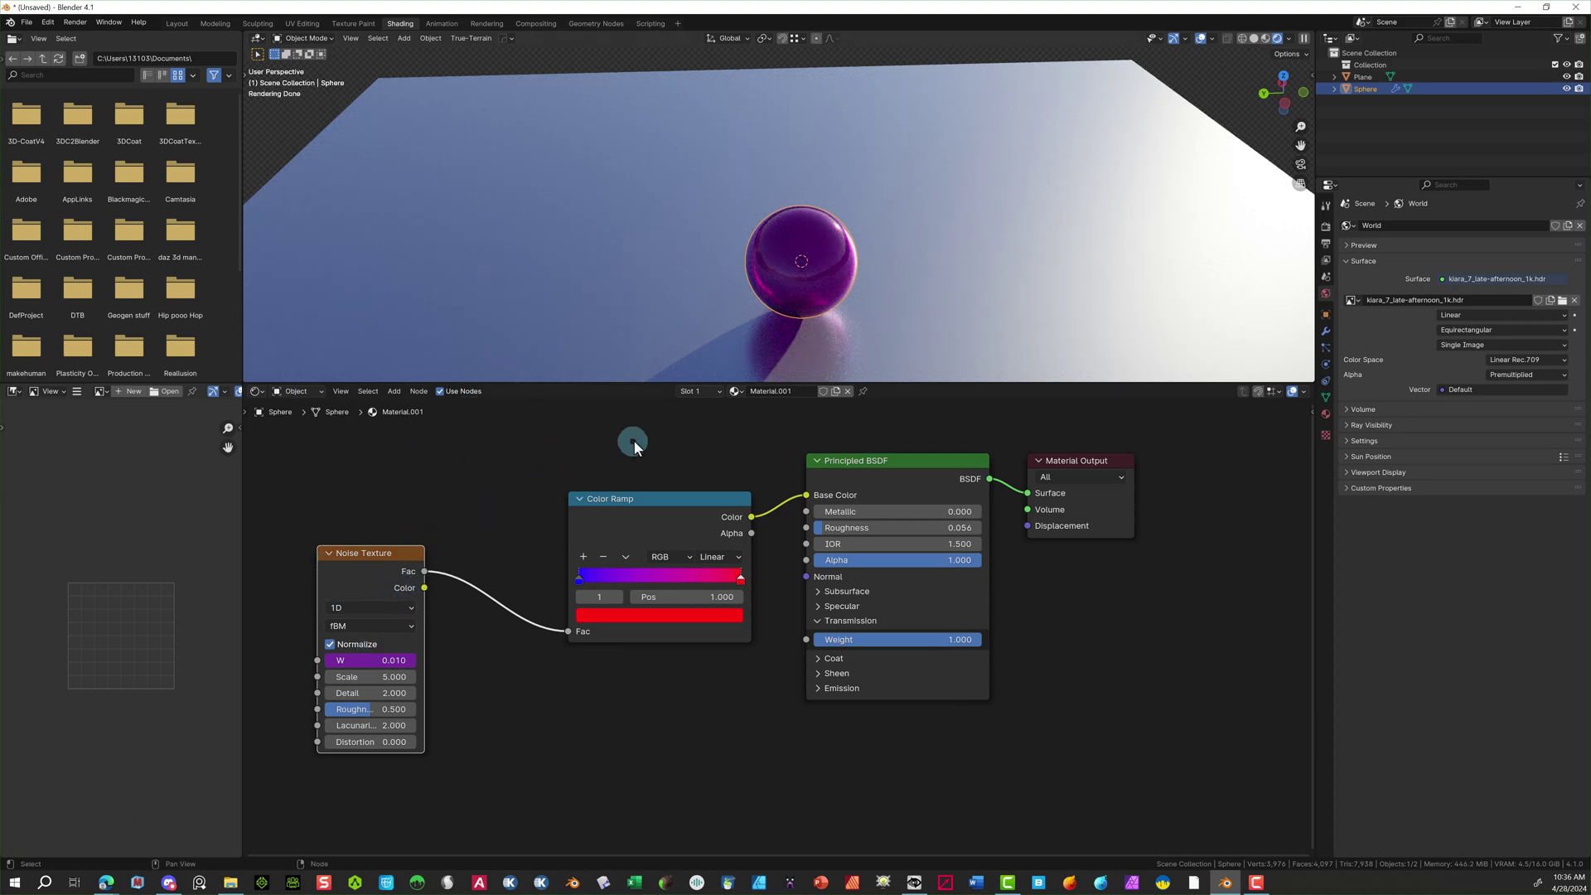
pyautogui.press('space')
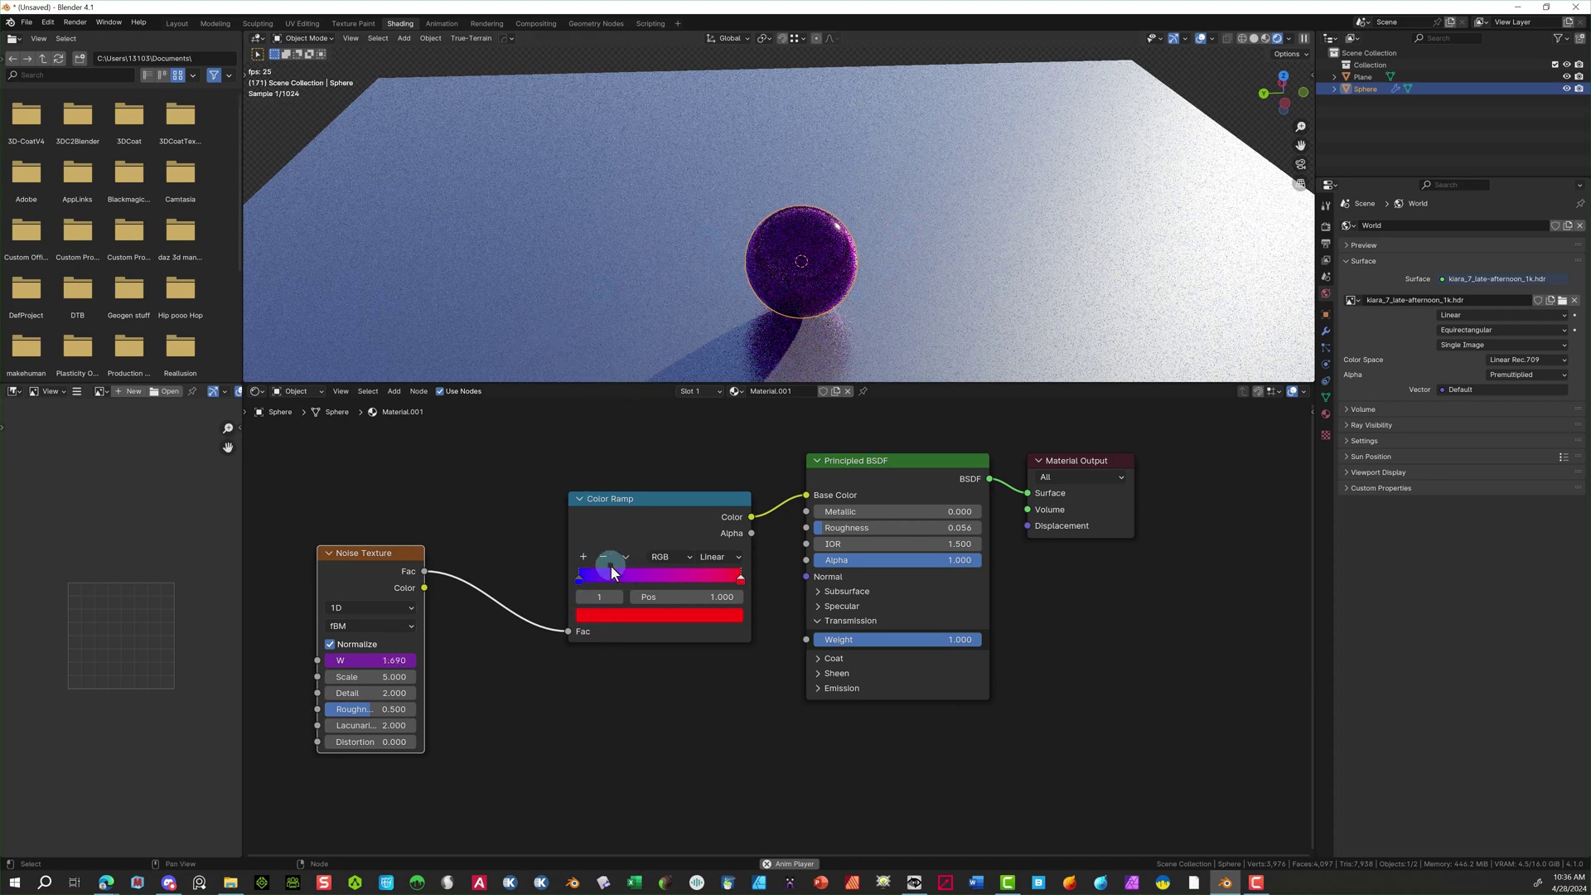
# Switch the Color Ramp to Constant interpolation and place the red stop at position 0.500.
pyautogui.click(718, 557)
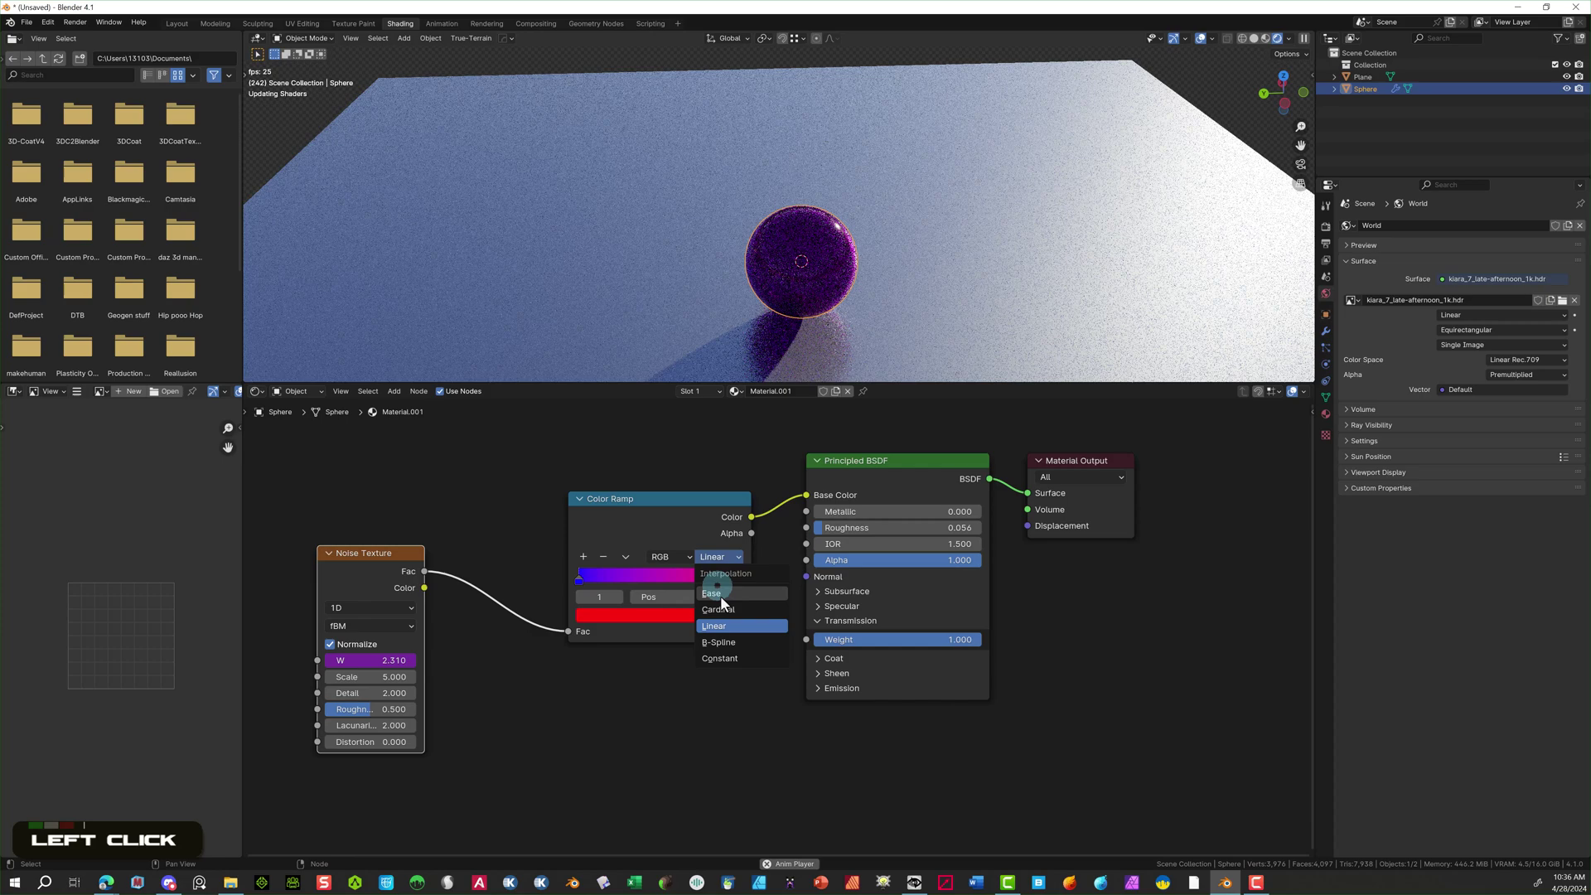
pyautogui.click(728, 659)
pyautogui.moveTo(740, 580); pyautogui.dragTo(661, 577)
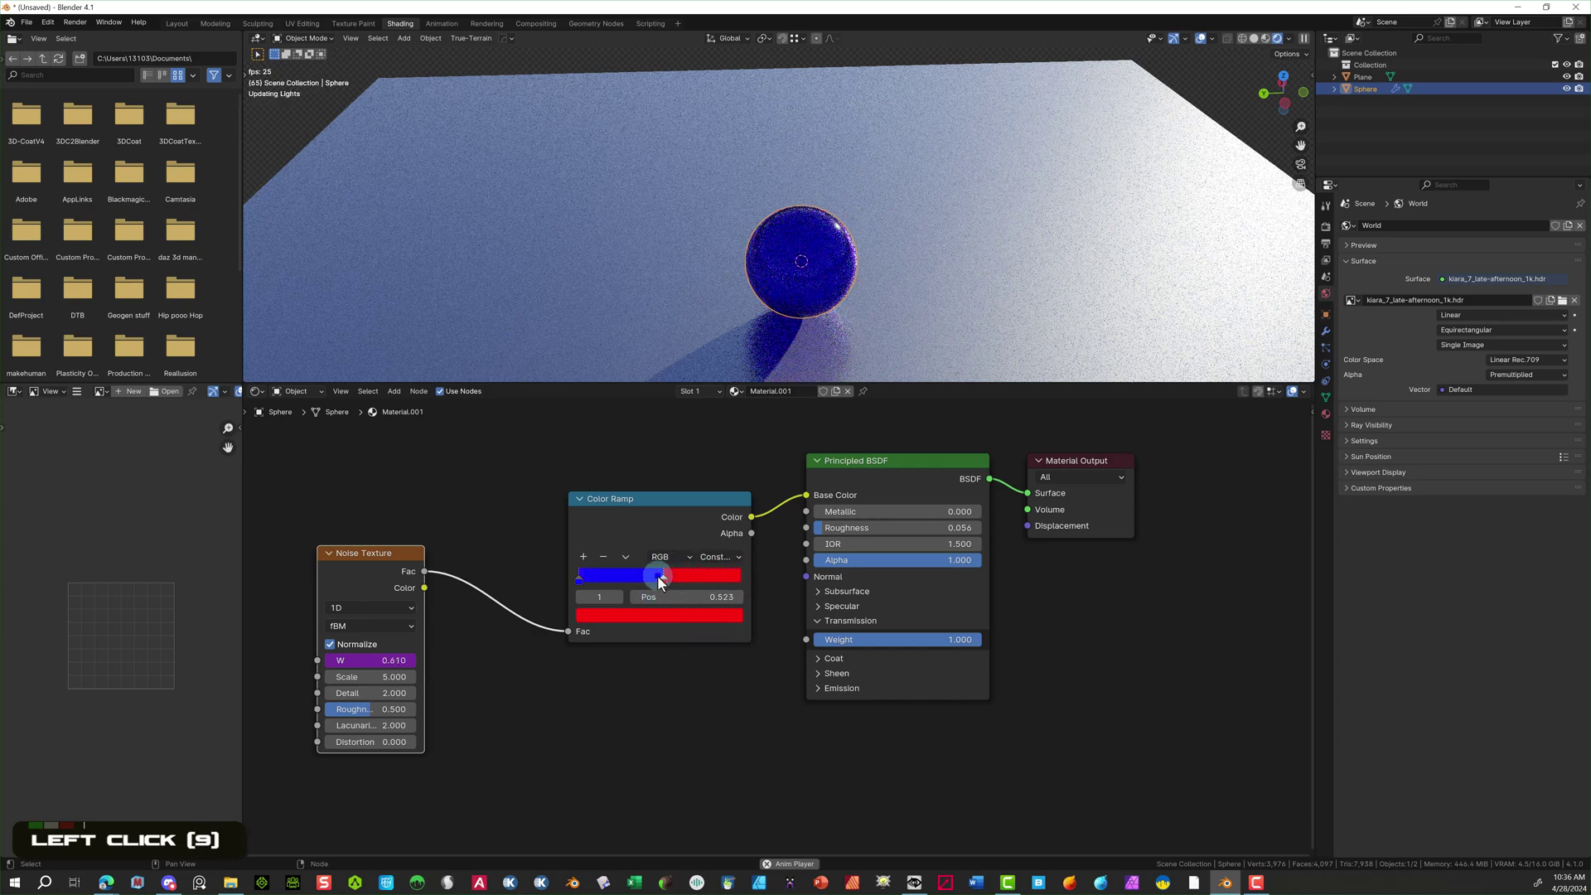
pyautogui.click(691, 593)
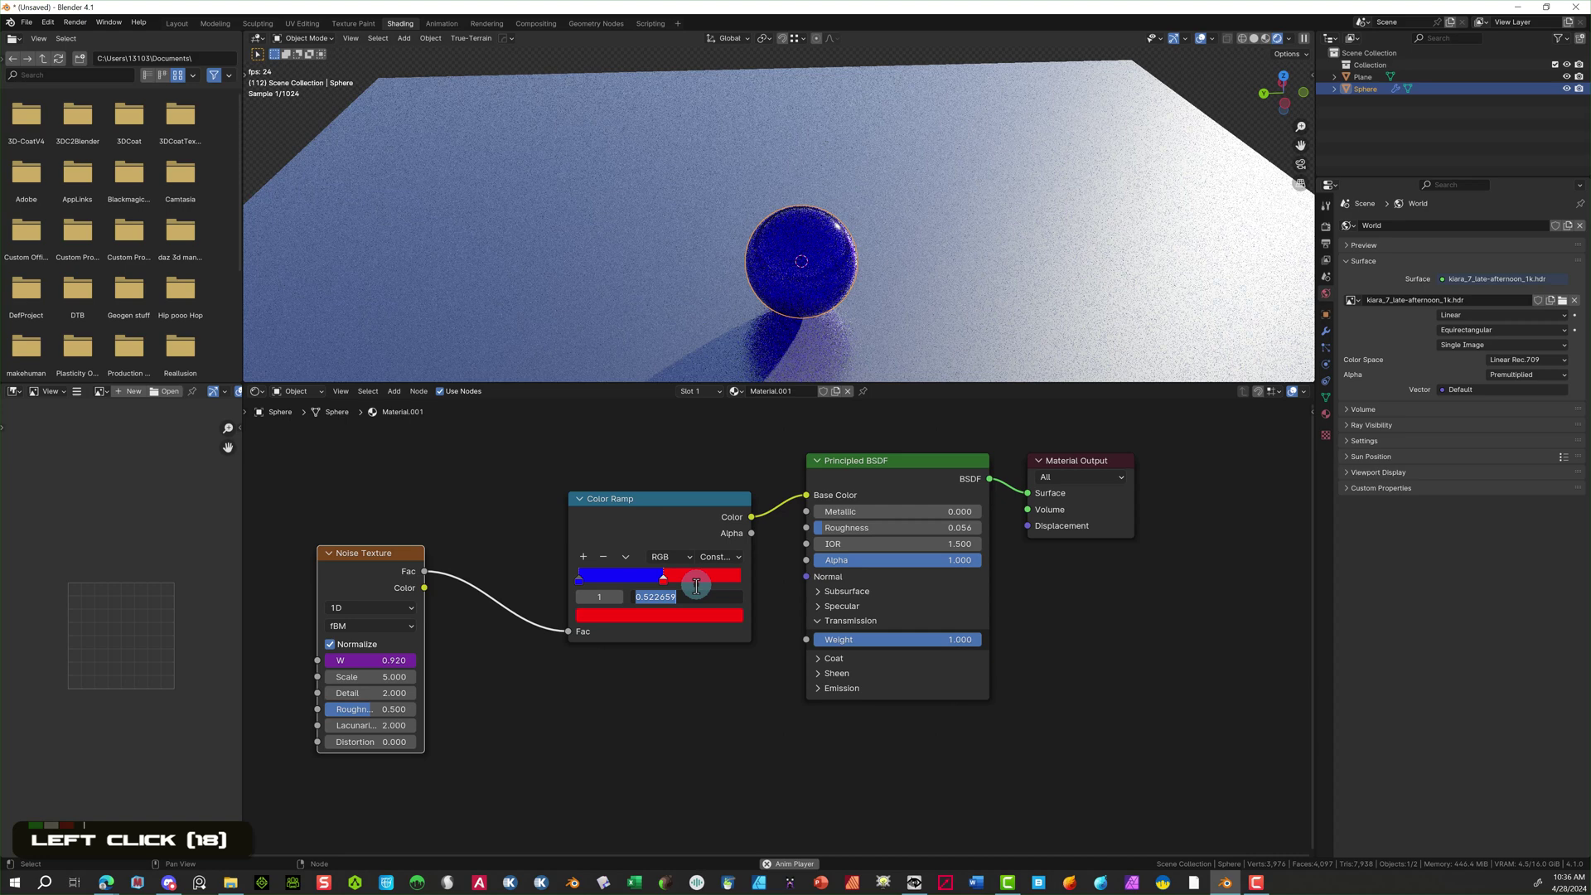
pyautogui.write('0.5')
pyautogui.press('Return')
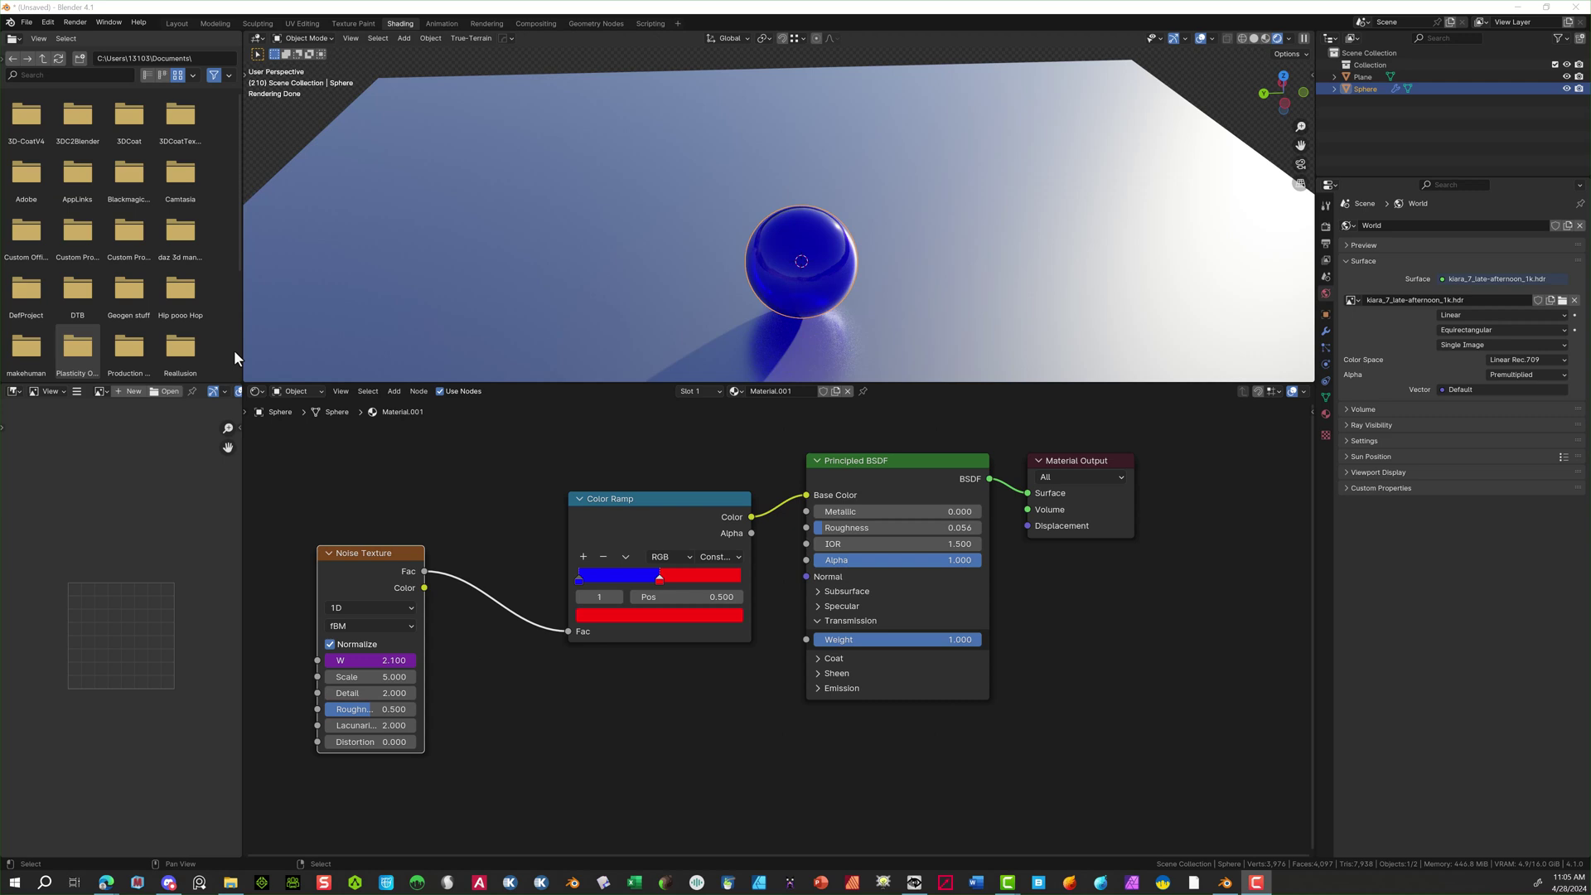
# Shift the Color Ramp left, link its Color to Emission Color, and set Emission Strength to 4.400.
pyautogui.click(641, 514)
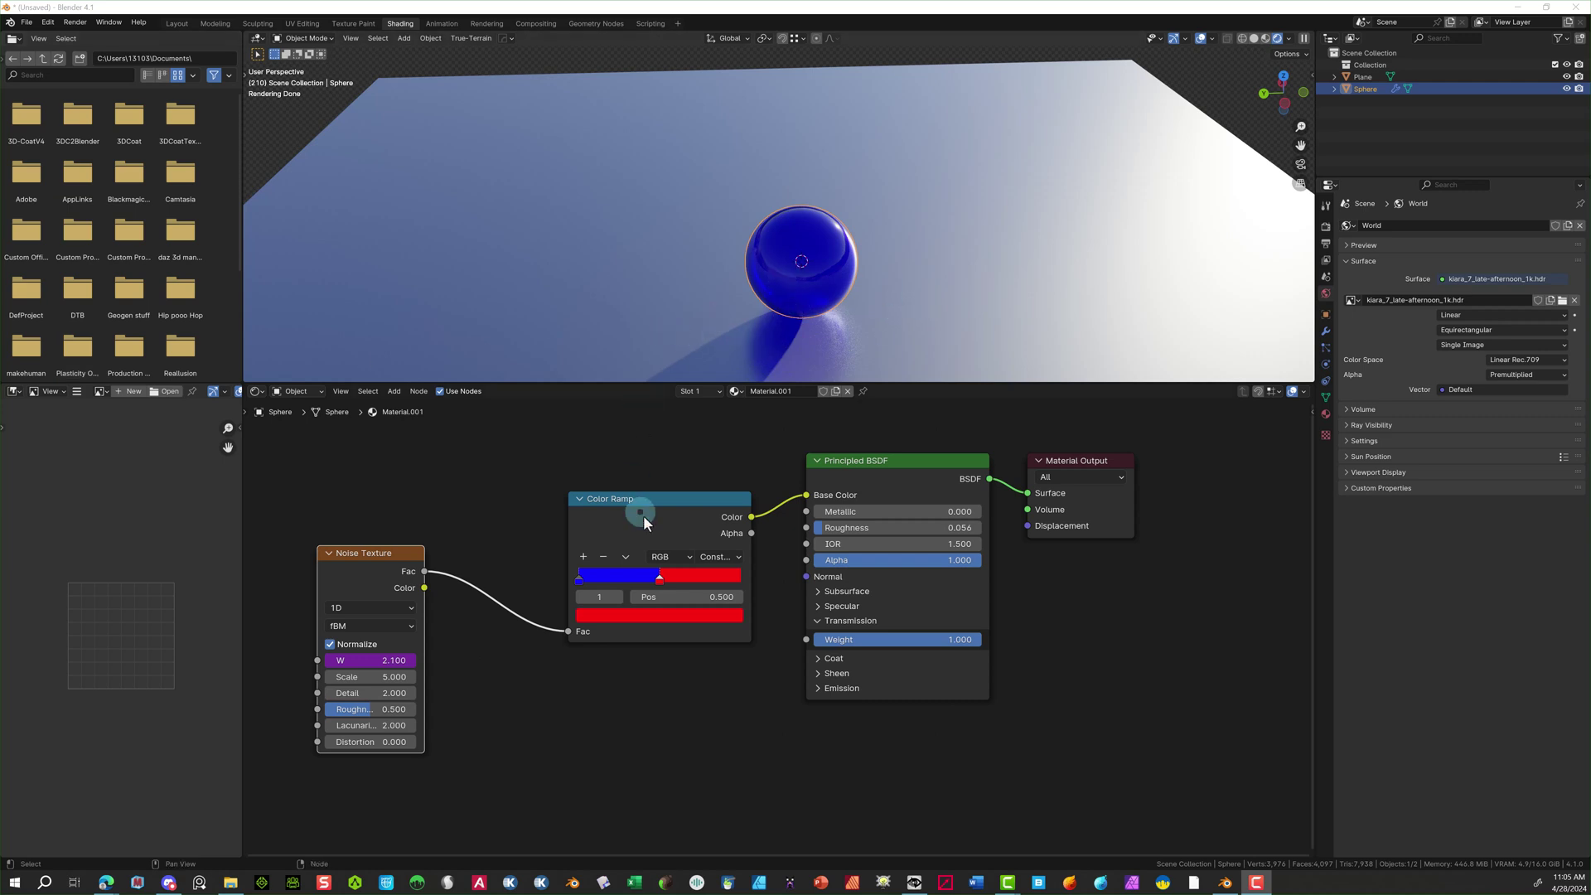
pyautogui.moveTo(625, 505); pyautogui.dragTo(547, 490)
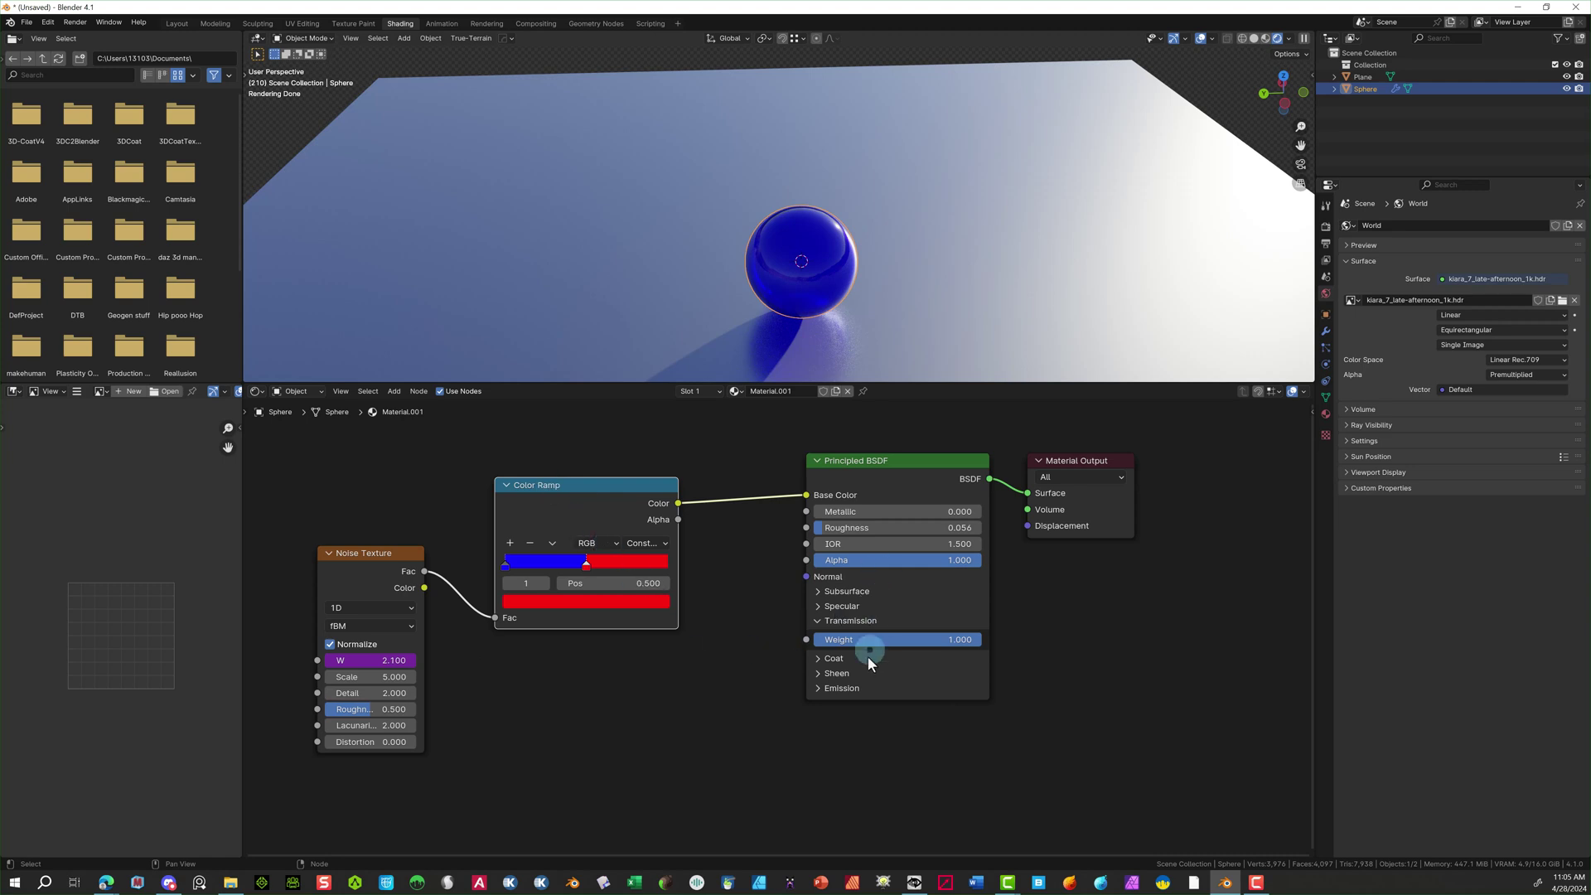
pyautogui.click(823, 694)
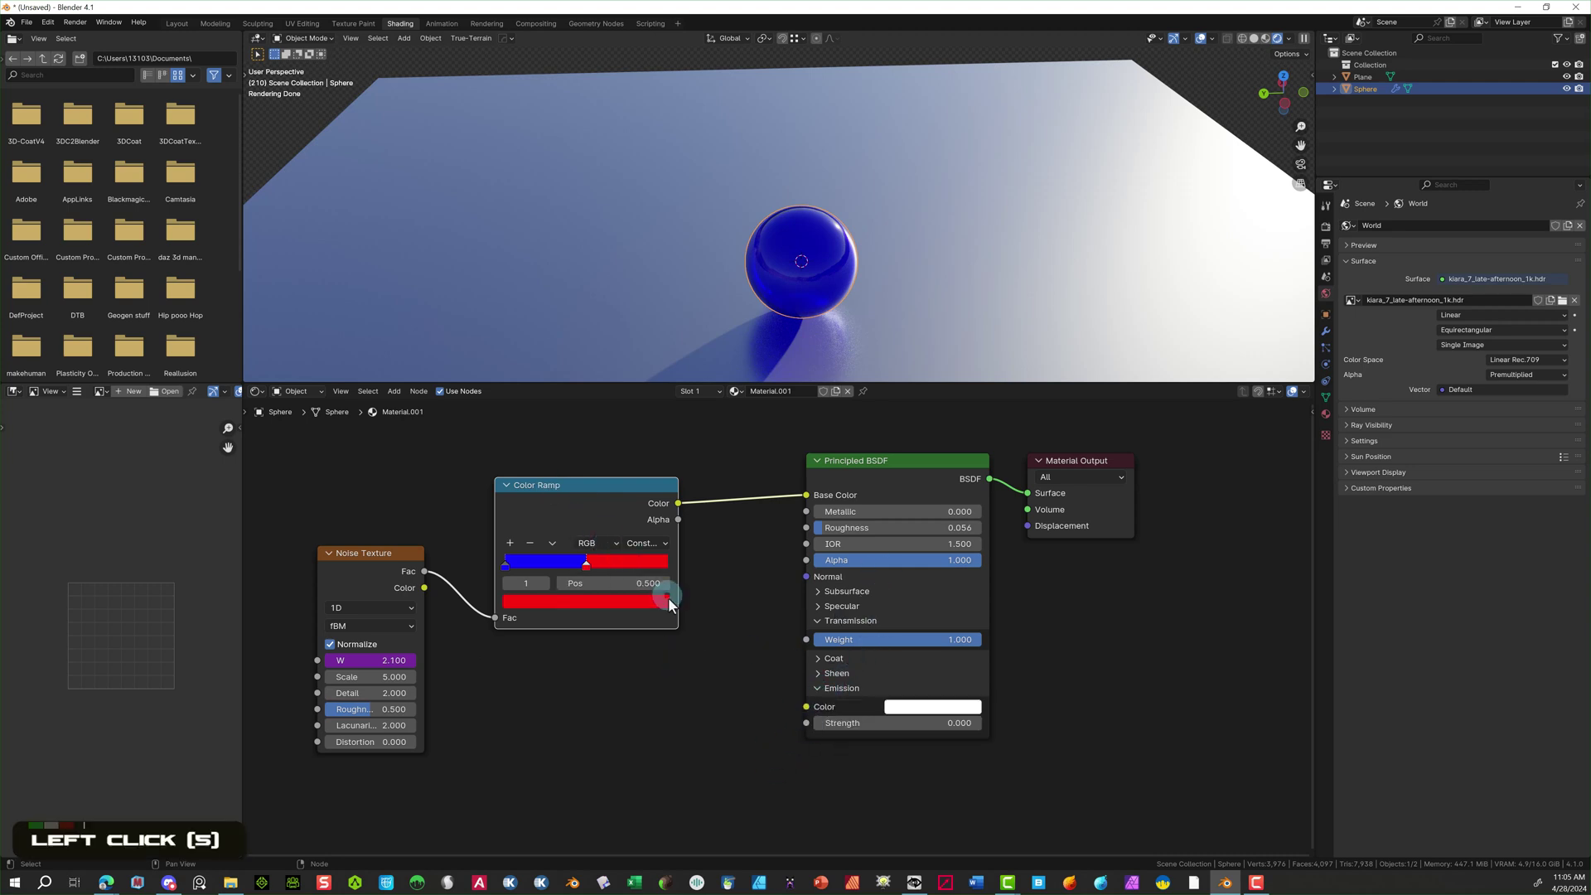
pyautogui.moveTo(678, 509); pyautogui.dragTo(807, 709)
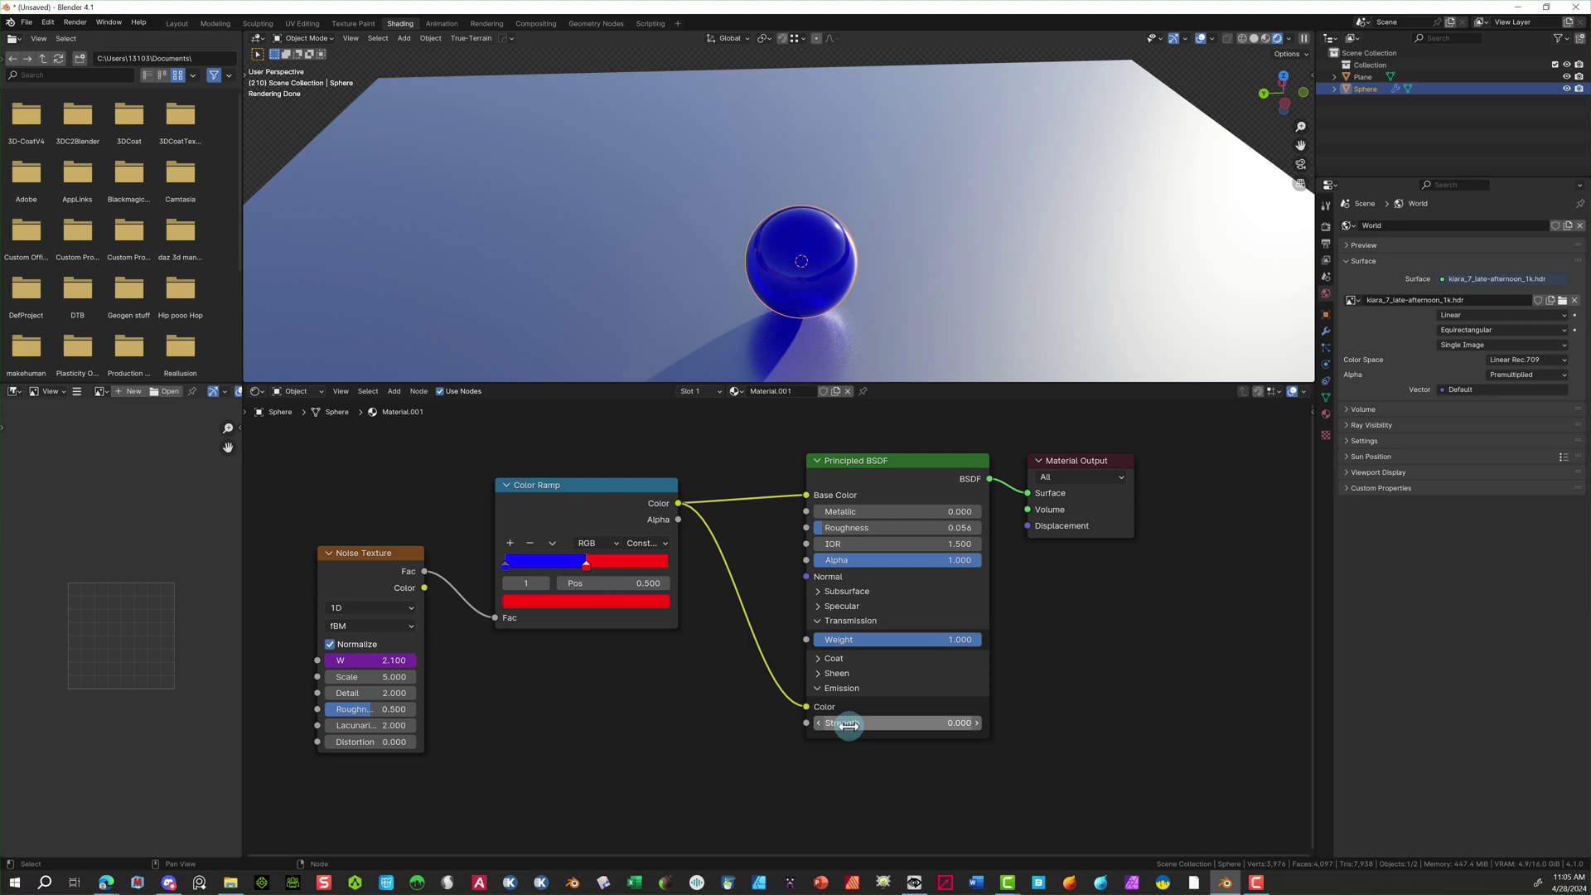
pyautogui.moveTo(845, 721); pyautogui.dragTo(867, 659)
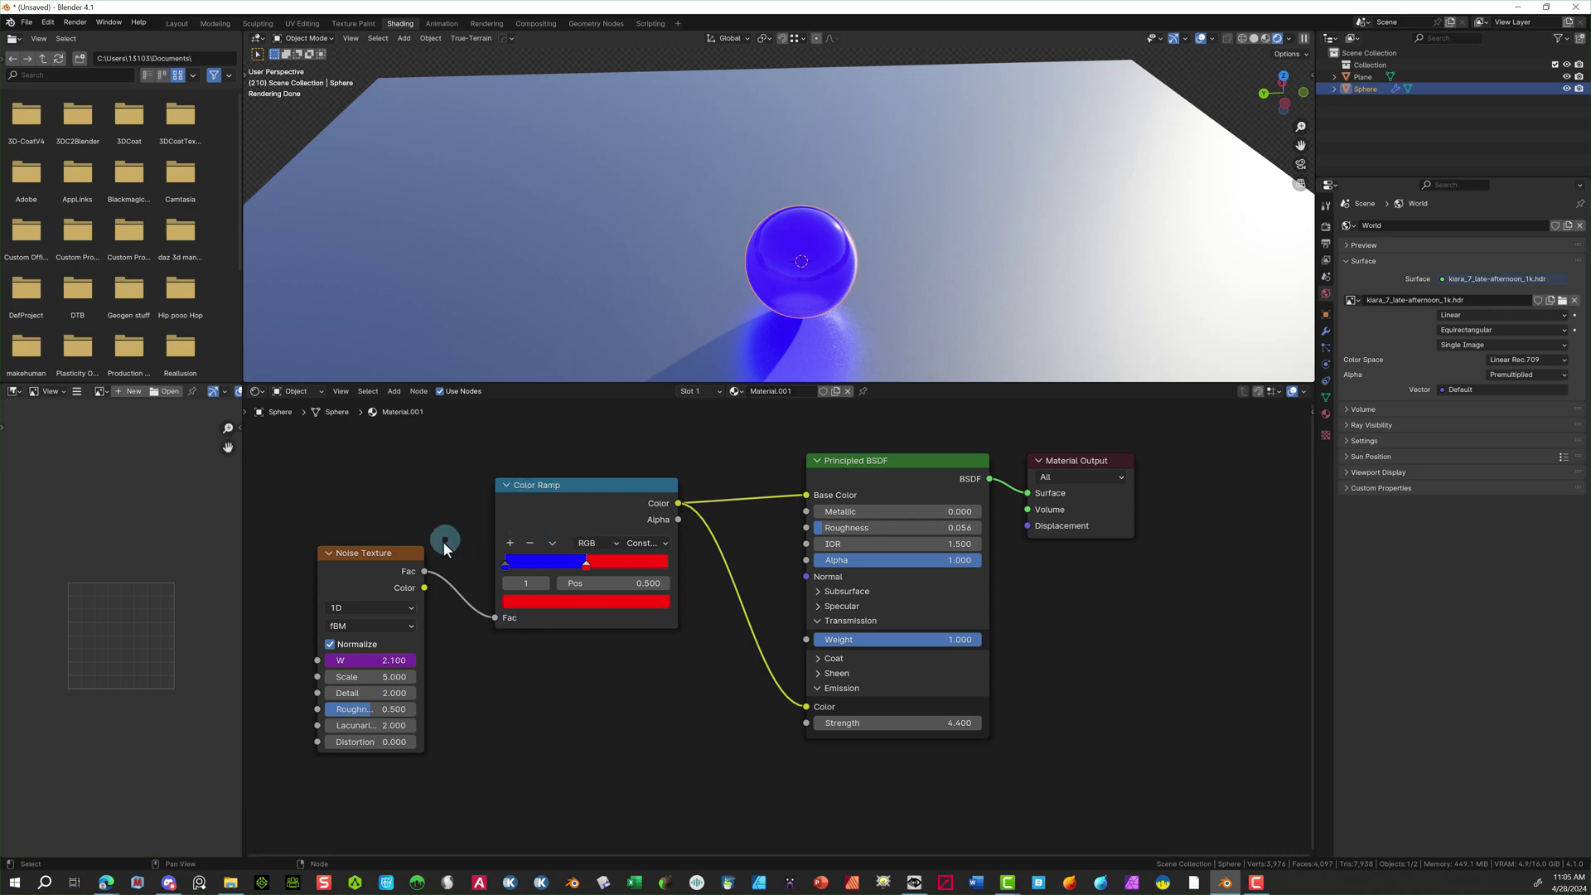
# Select the Plane, play the animation, and orbit to a straight-on view of plane and sphere.
pyautogui.click(648, 284)
pyautogui.press('space')
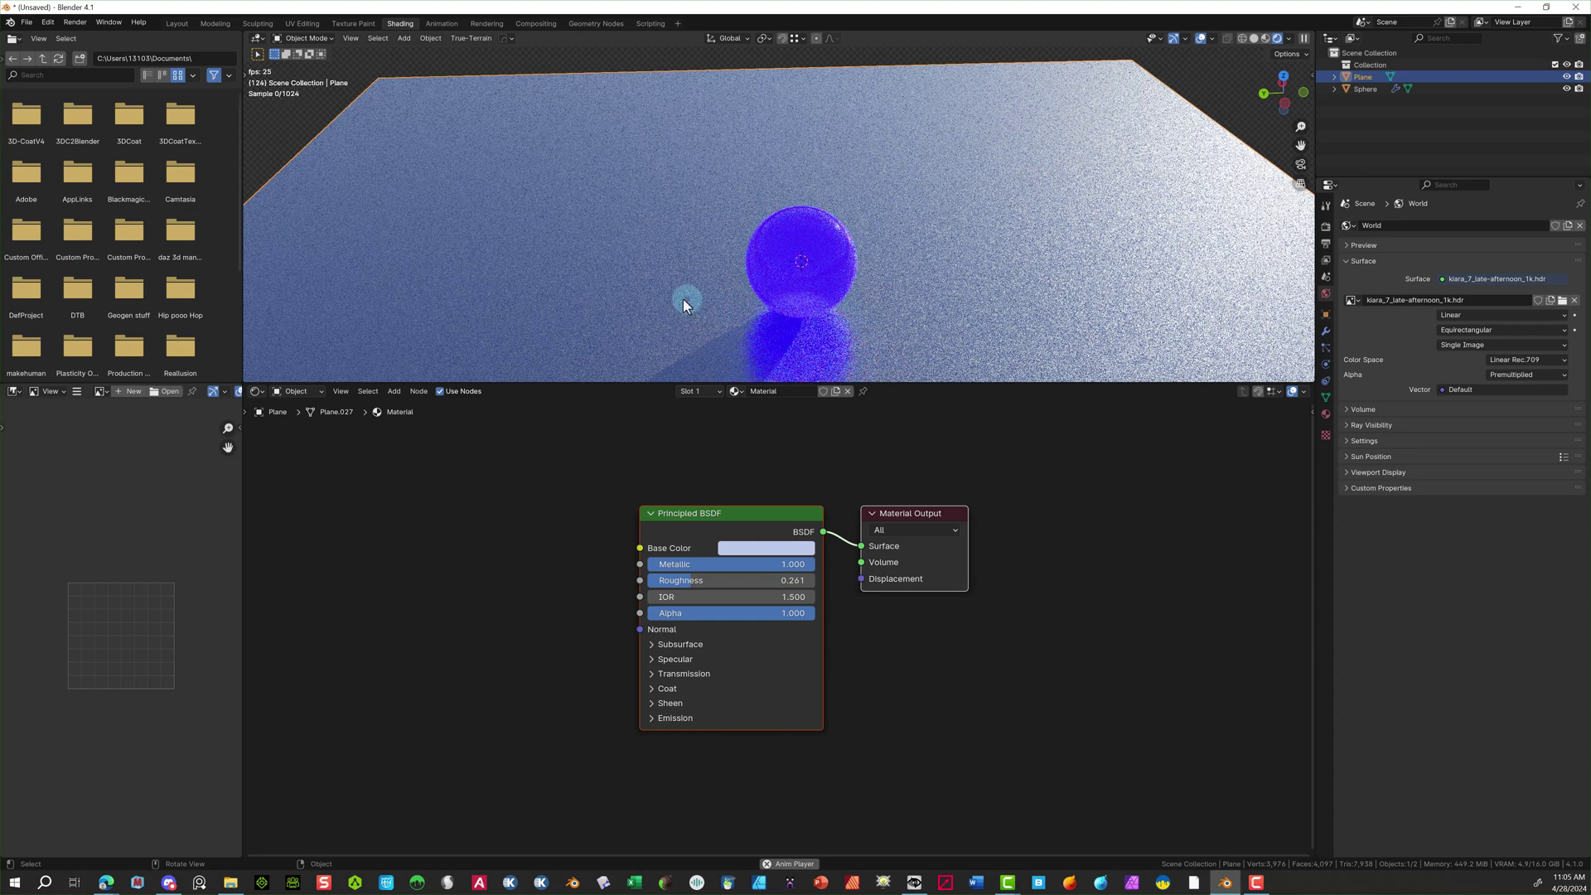
pyautogui.moveTo(682, 302); pyautogui.dragTo(888, 266, button='middle')
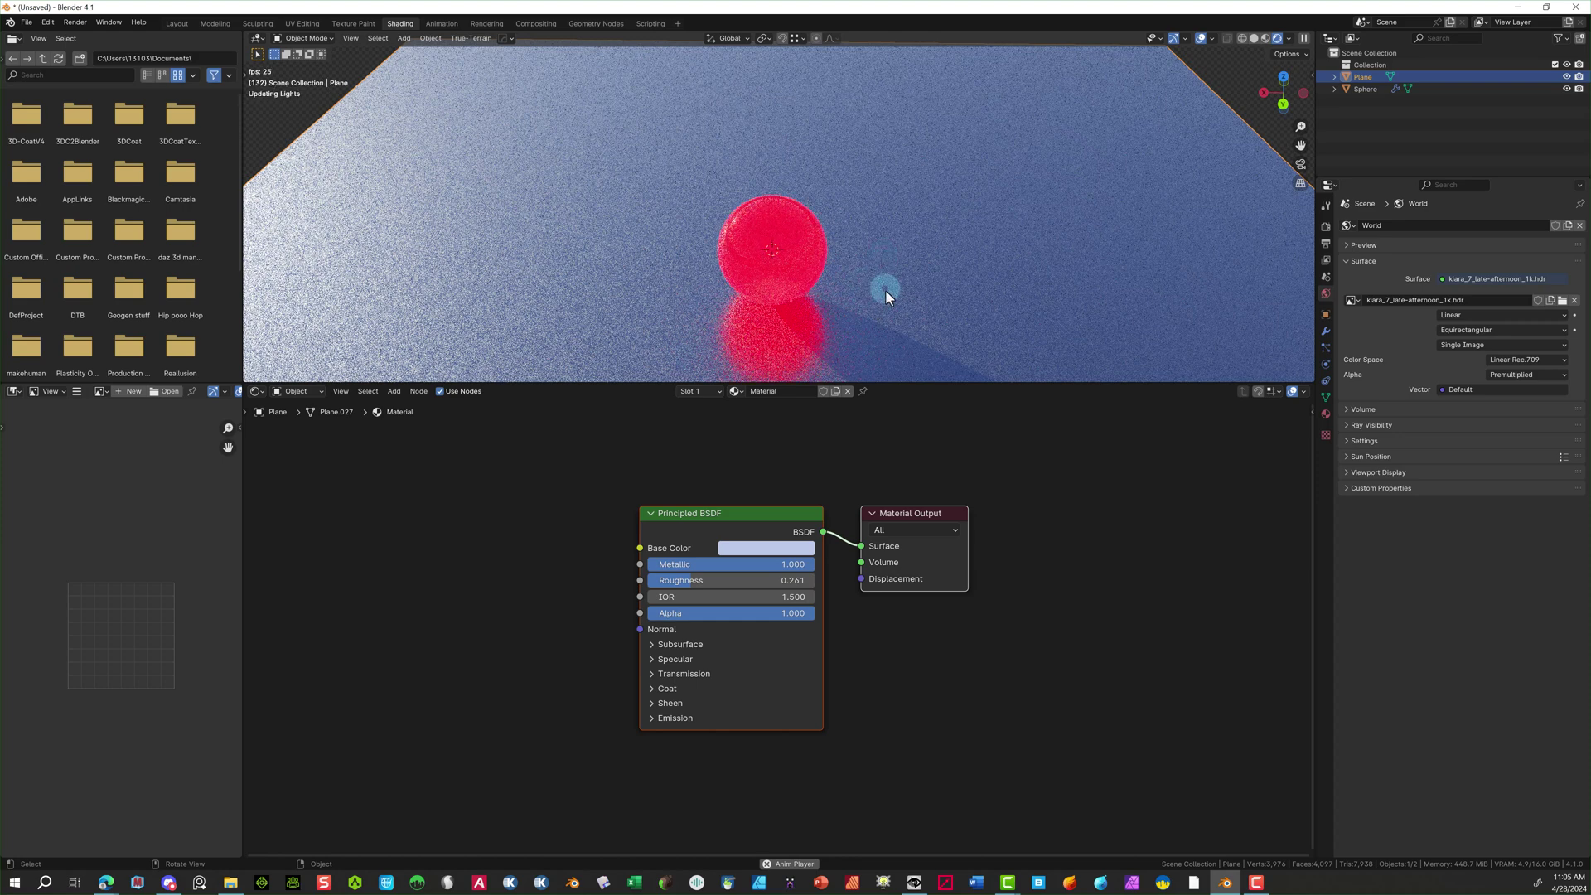
pyautogui.moveTo(893, 310); pyautogui.dragTo(986, 323, button='middle')
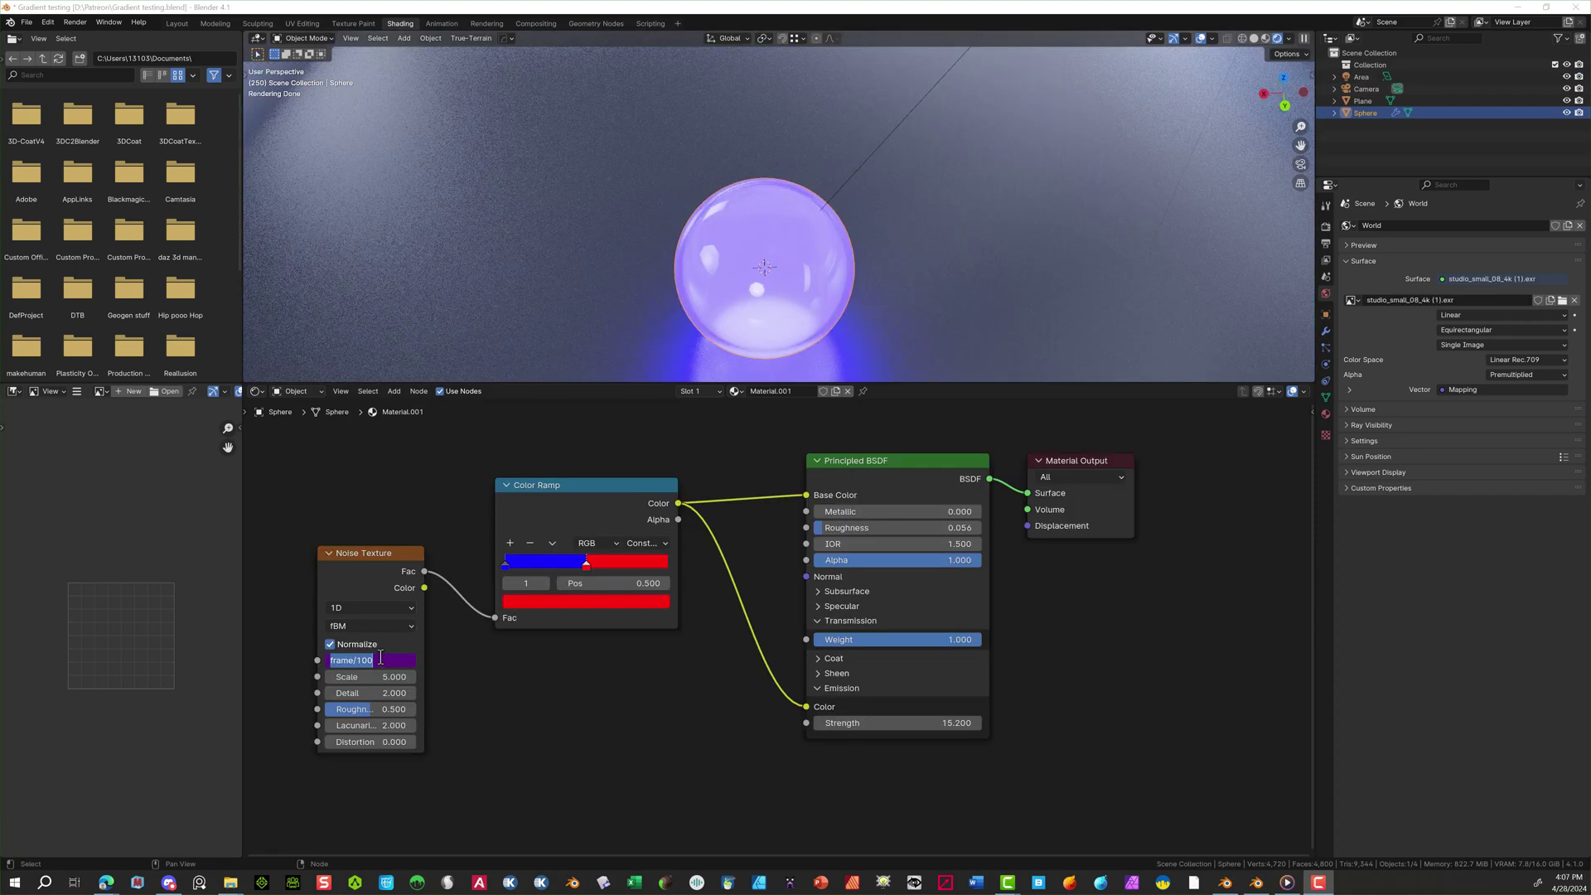
# Edit the Noise Texture W driver expression, then play the animation through the camera view.
pyautogui.click(379, 662)
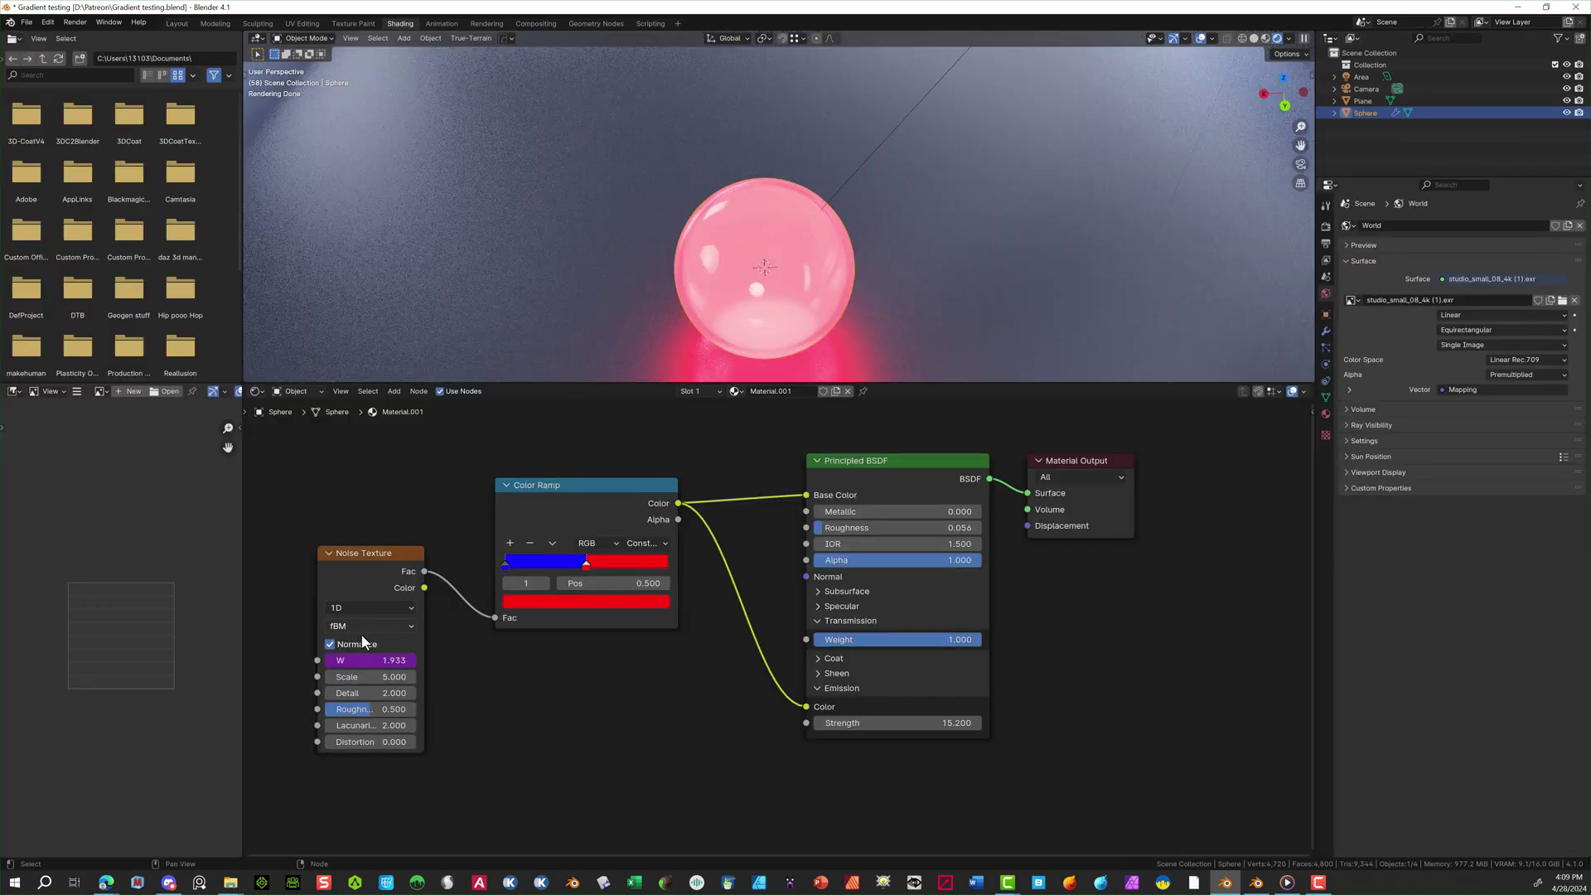
pyautogui.click(370, 660)
pyautogui.write('frame/30')
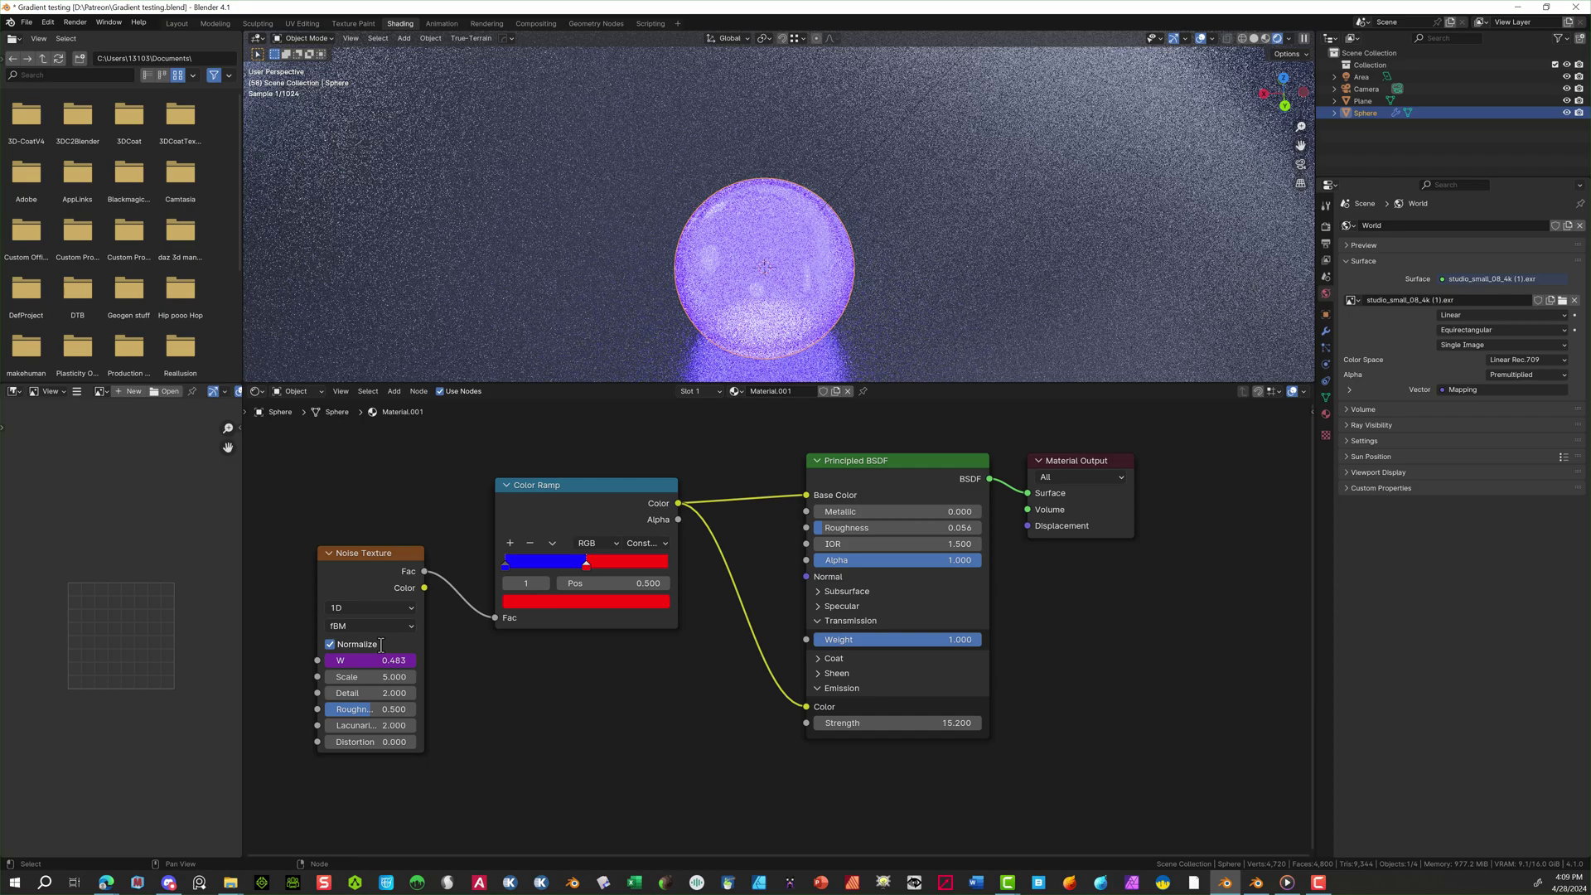
pyautogui.click(369, 660)
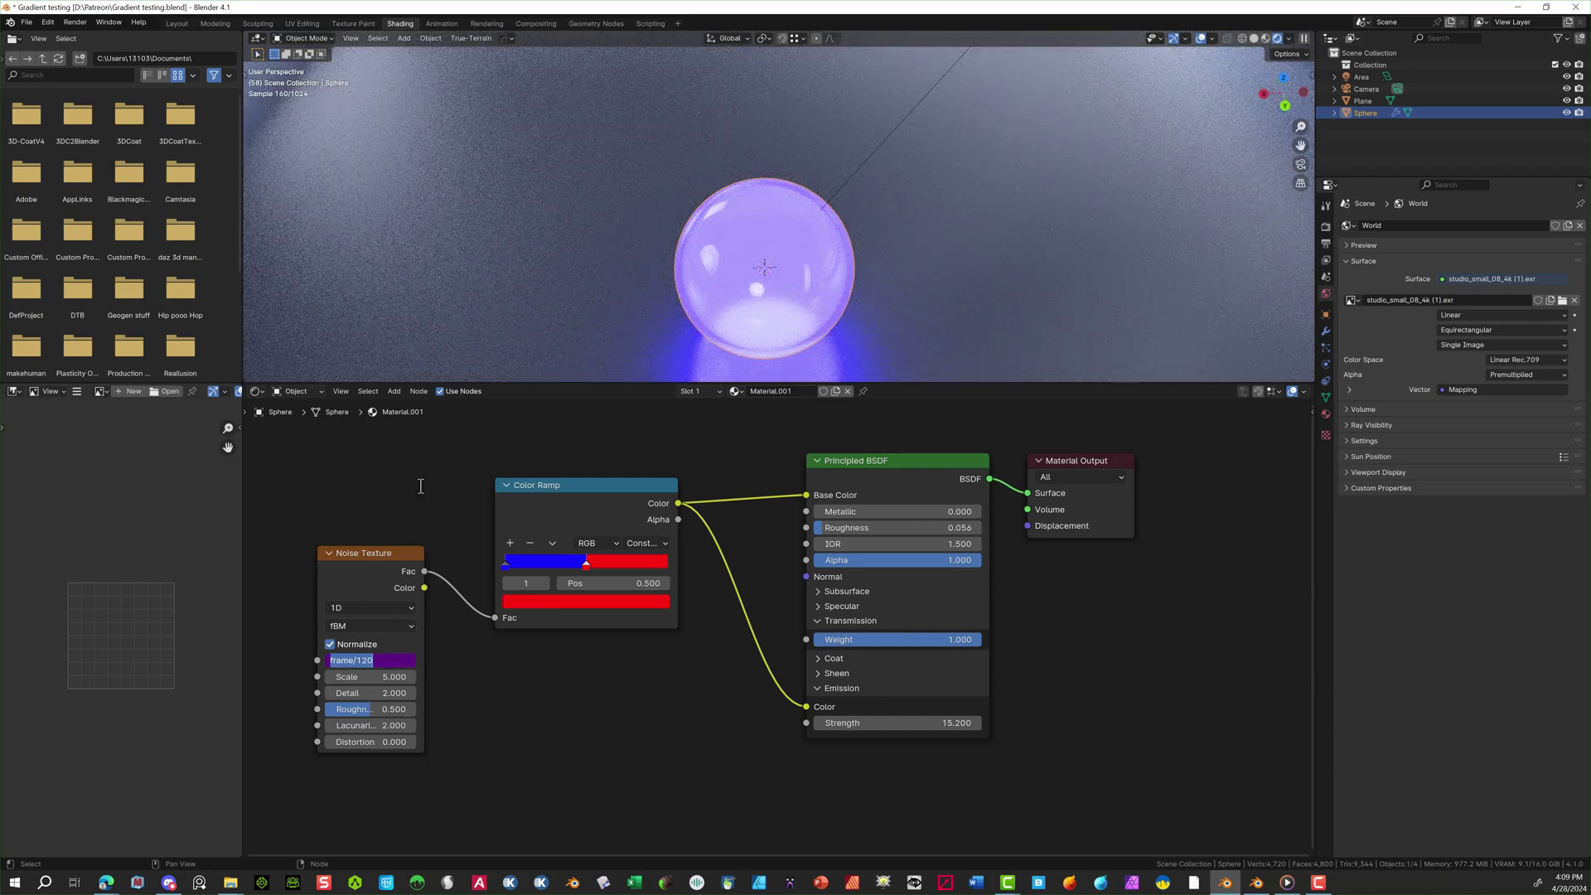
pyautogui.press('Return')
pyautogui.hotkey('ctrl', 'pageup')
pyautogui.hotkey('ctrl', 'pageup')
pyautogui.hotkey('ctrl', 'pageup')
pyautogui.hotkey('ctrl', 'pageup')
pyautogui.hotkey('ctrl', 'pageup')
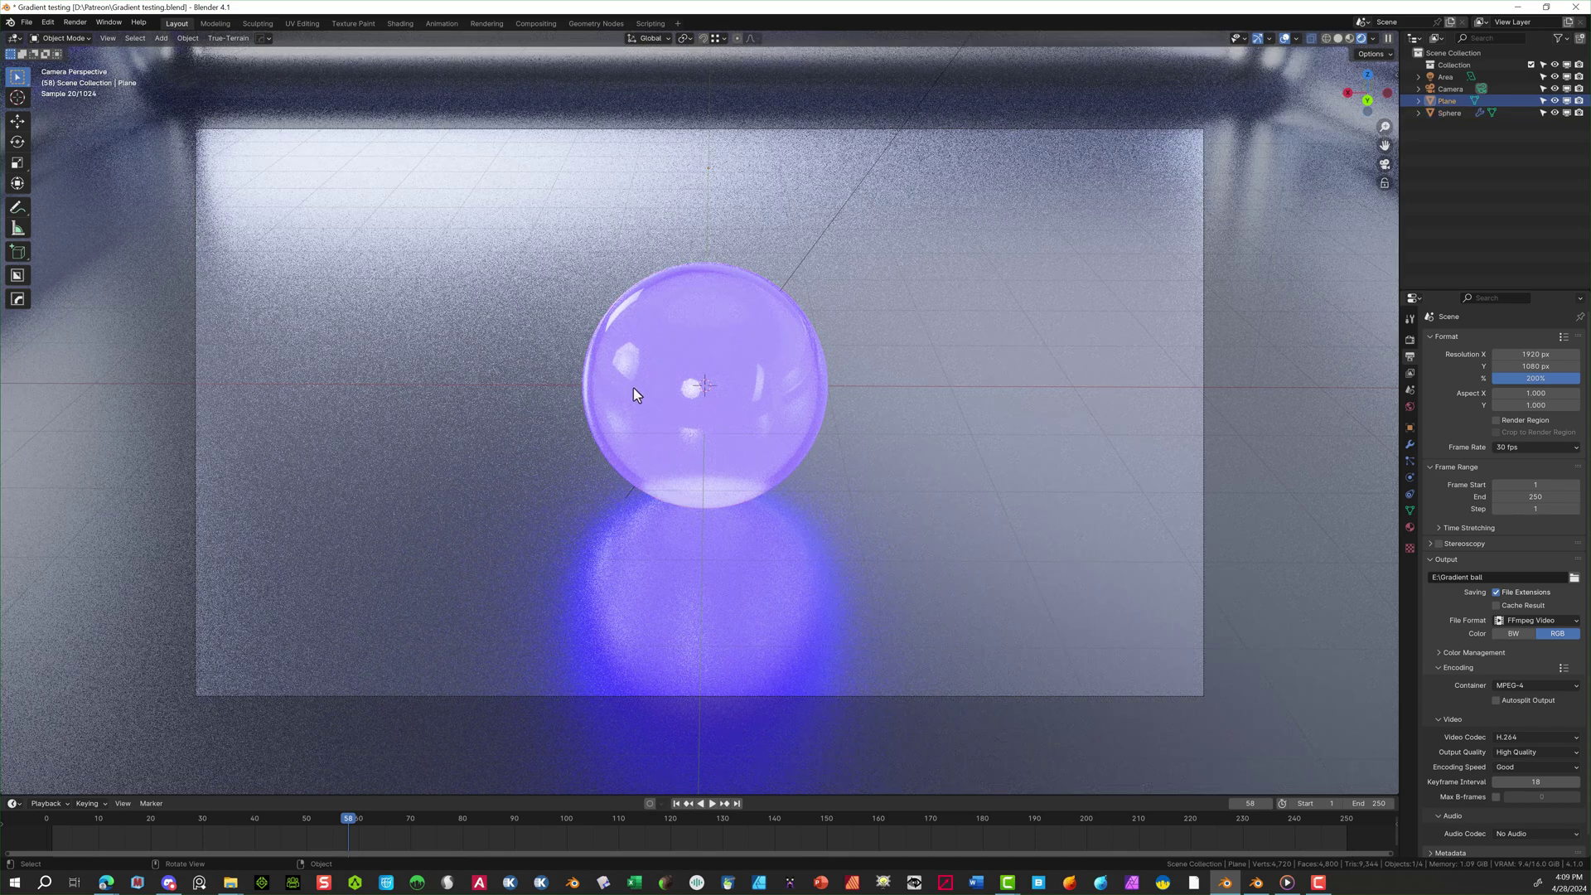
pyautogui.press('space')
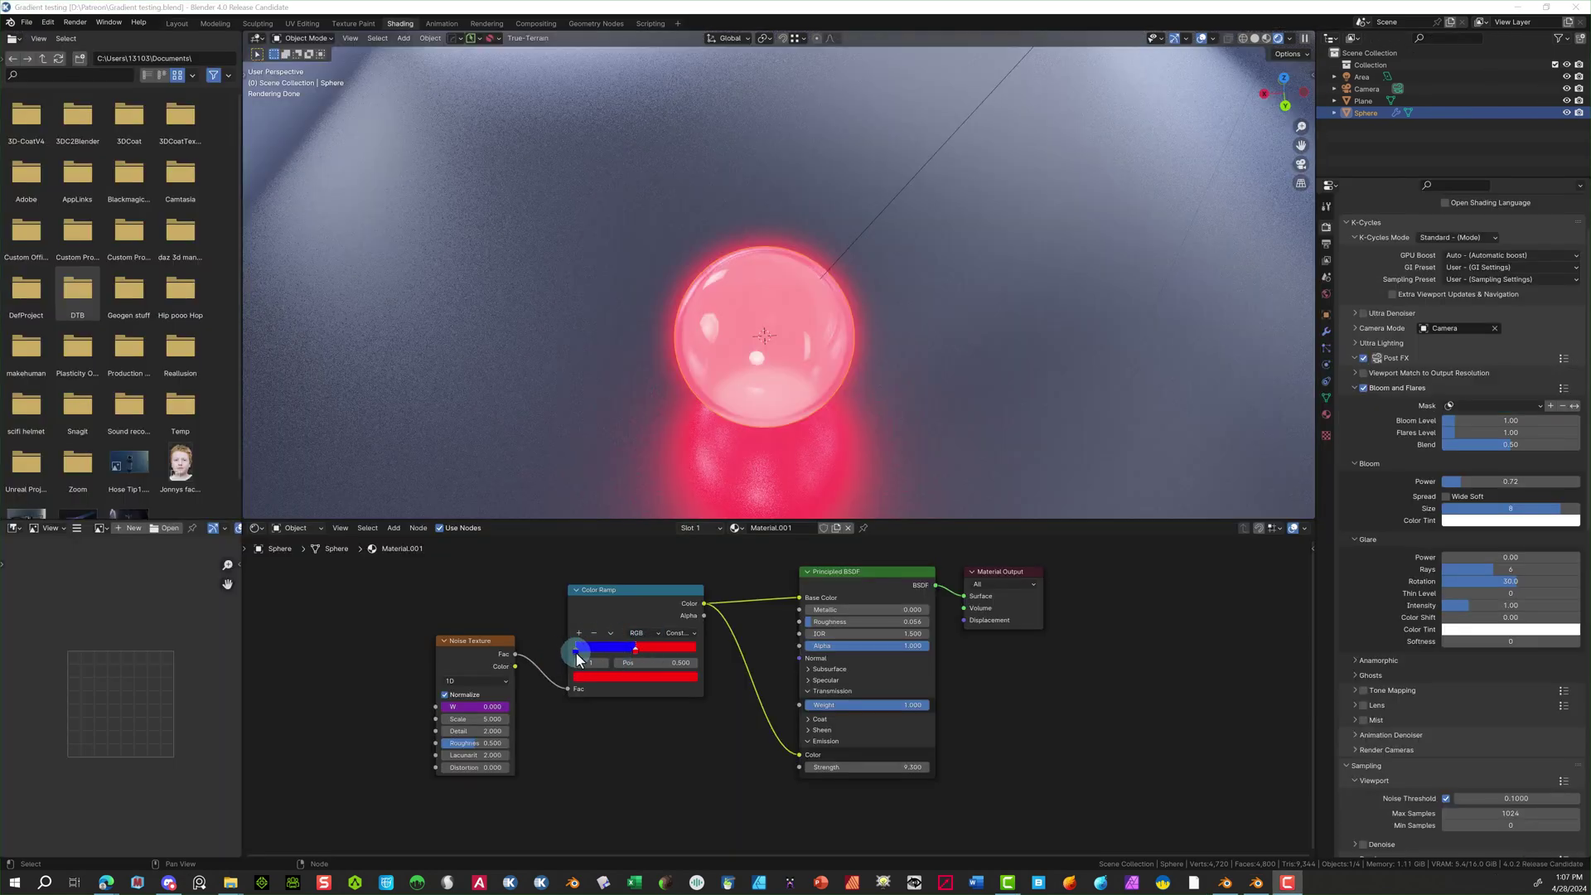
# Set the Color Ramp to Linear and change the W driver to #frame/30.
pyautogui.click(576, 653)
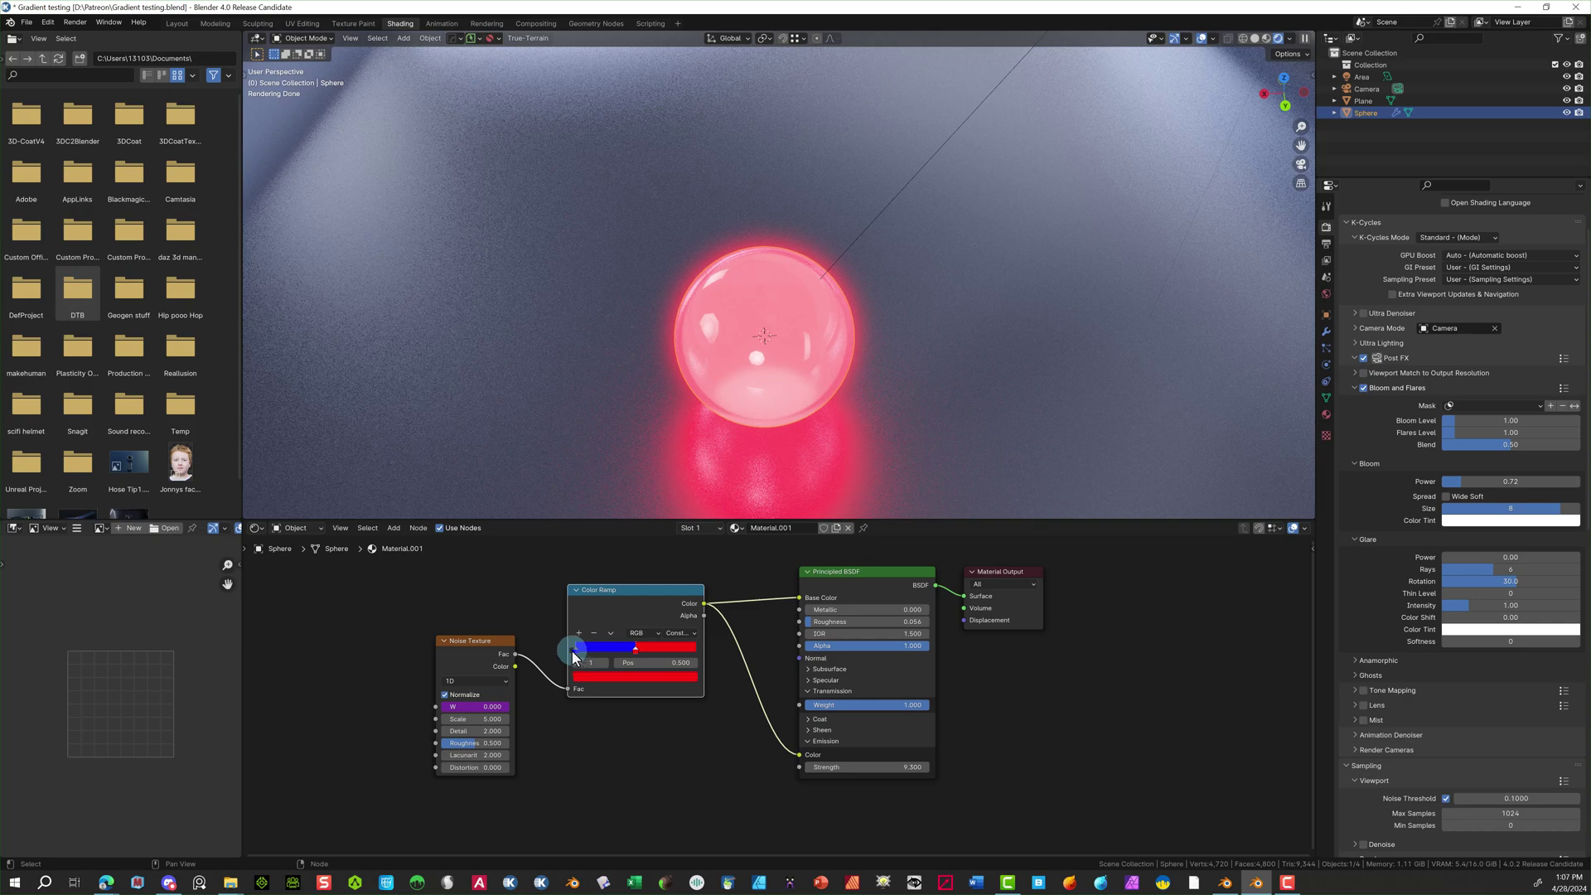
pyautogui.doubleClick(574, 653)
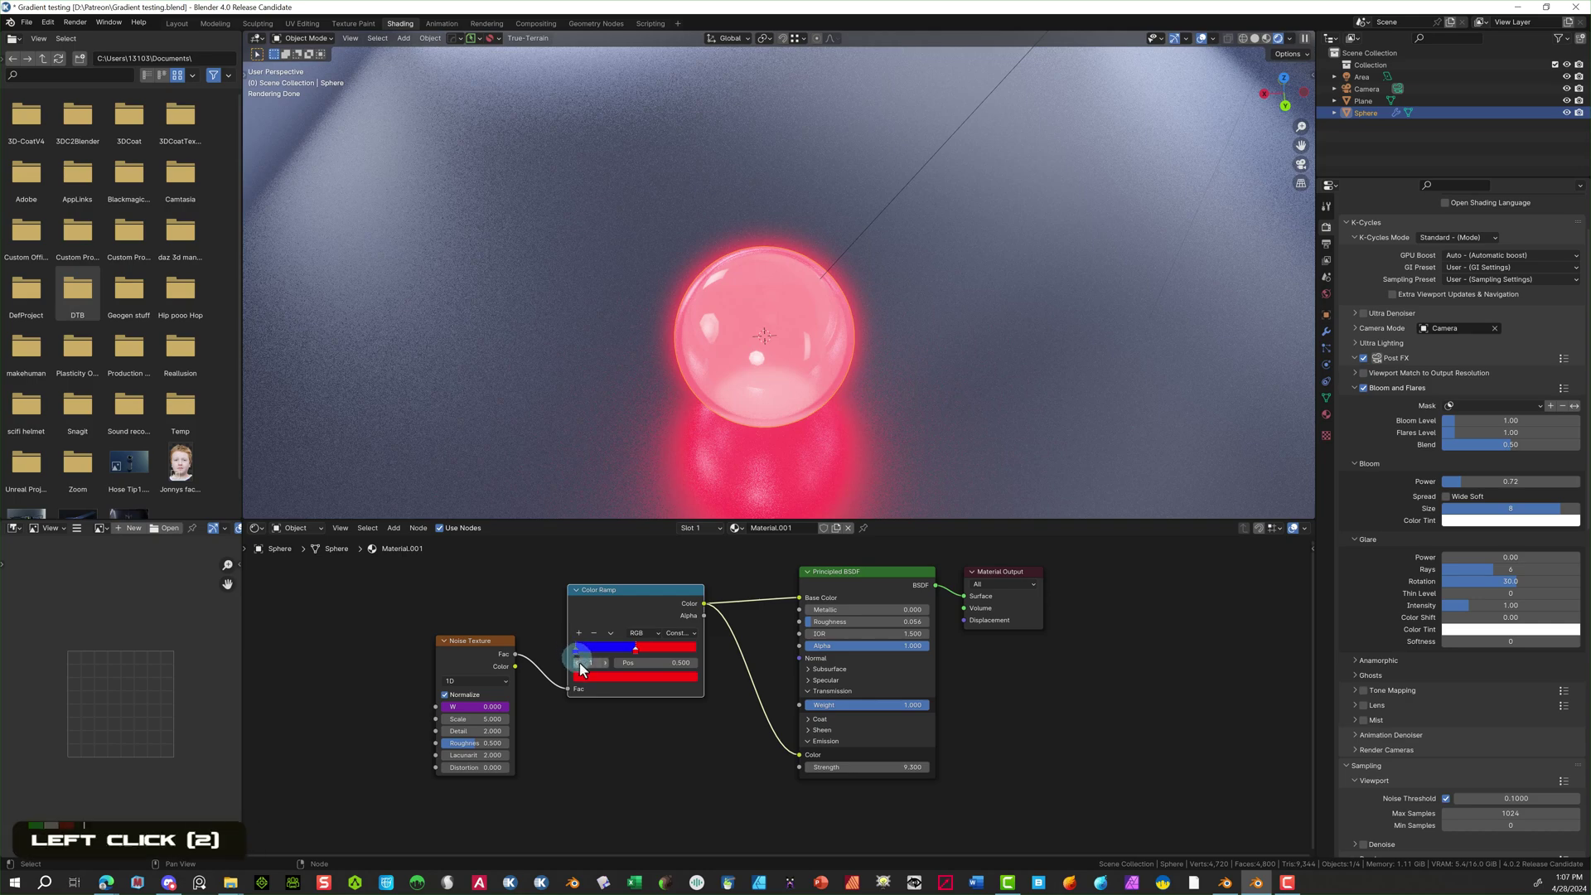
pyautogui.click(577, 650)
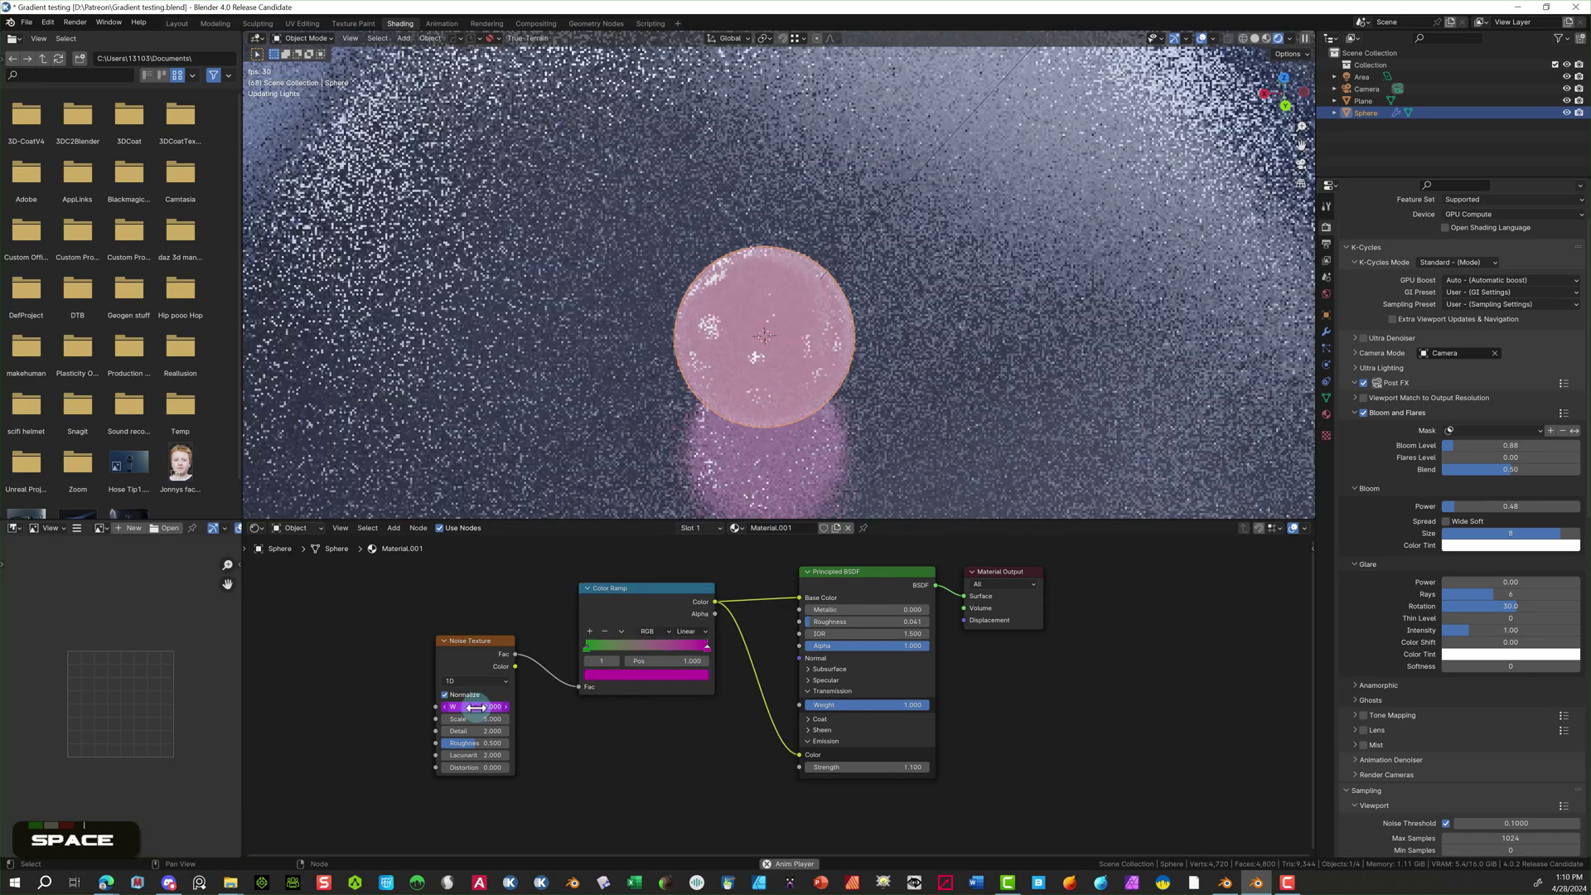
pyautogui.click(448, 707)
pyautogui.press('BackSpace')
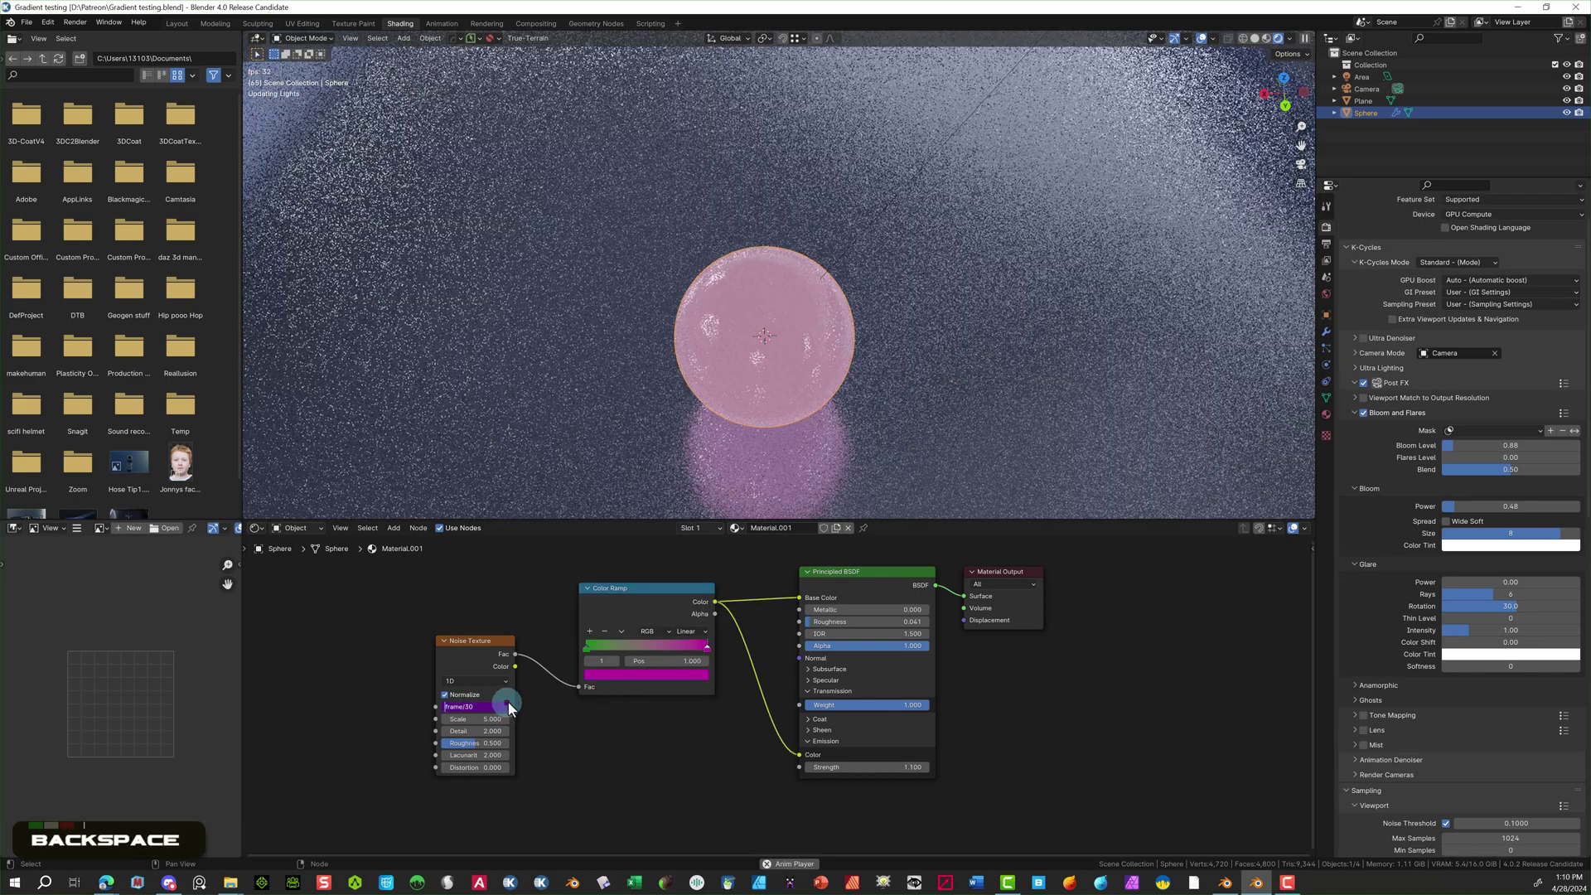
pyautogui.click(480, 704)
pyautogui.press('Return')
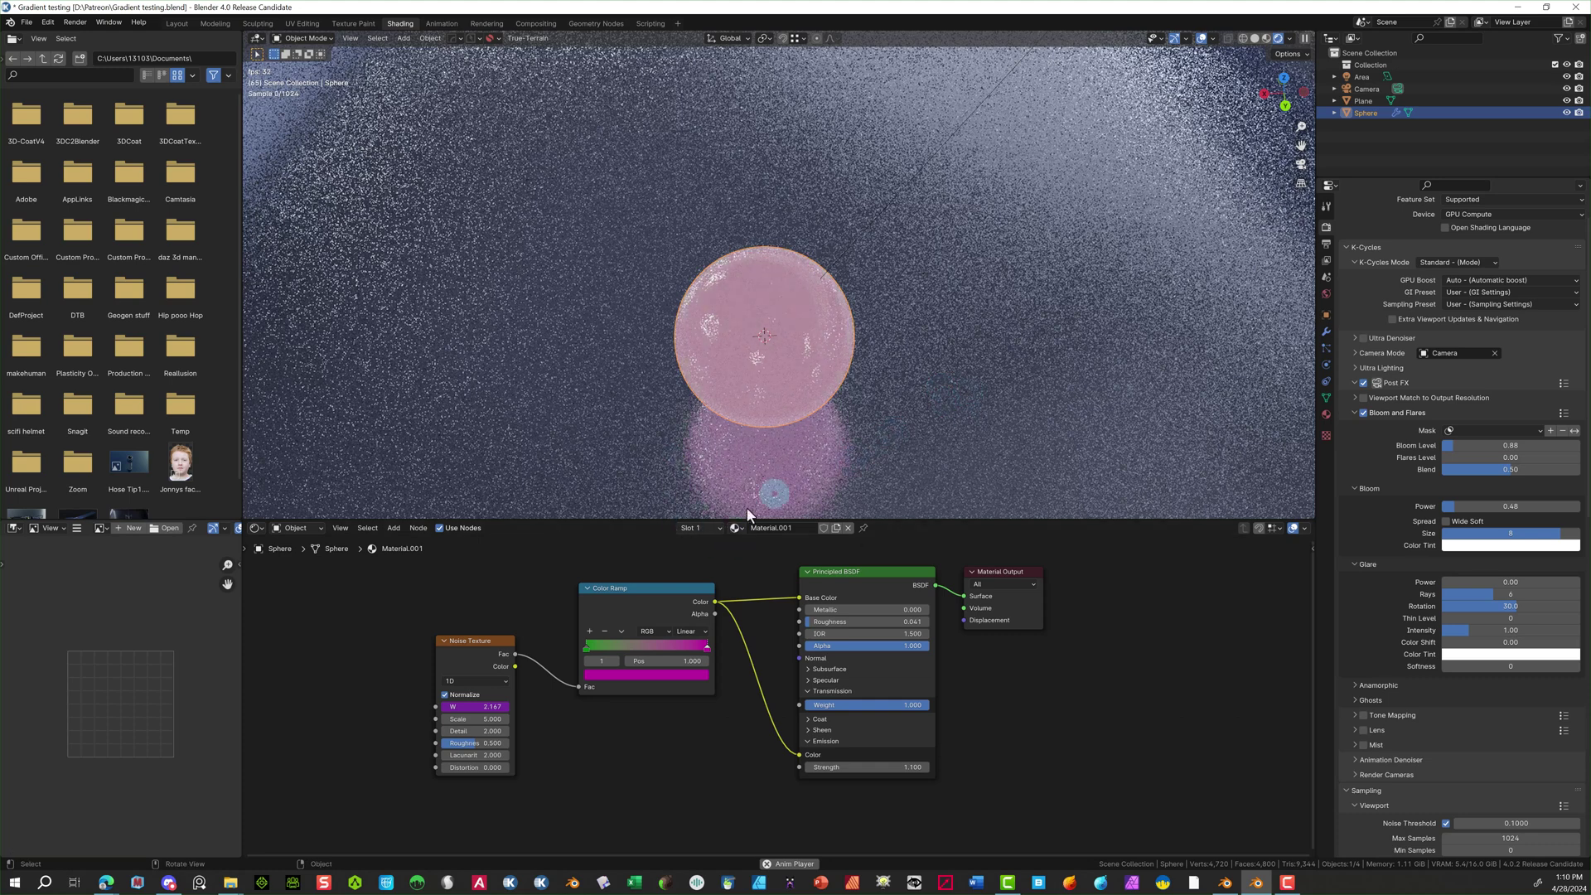
# Add two new ramp stops, coloured red and dark blue (the latter at 0.250).
pyautogui.click(590, 631)
pyautogui.click(647, 652)
pyautogui.click(643, 675)
pyautogui.moveTo(639, 560); pyautogui.dragTo(684, 550)
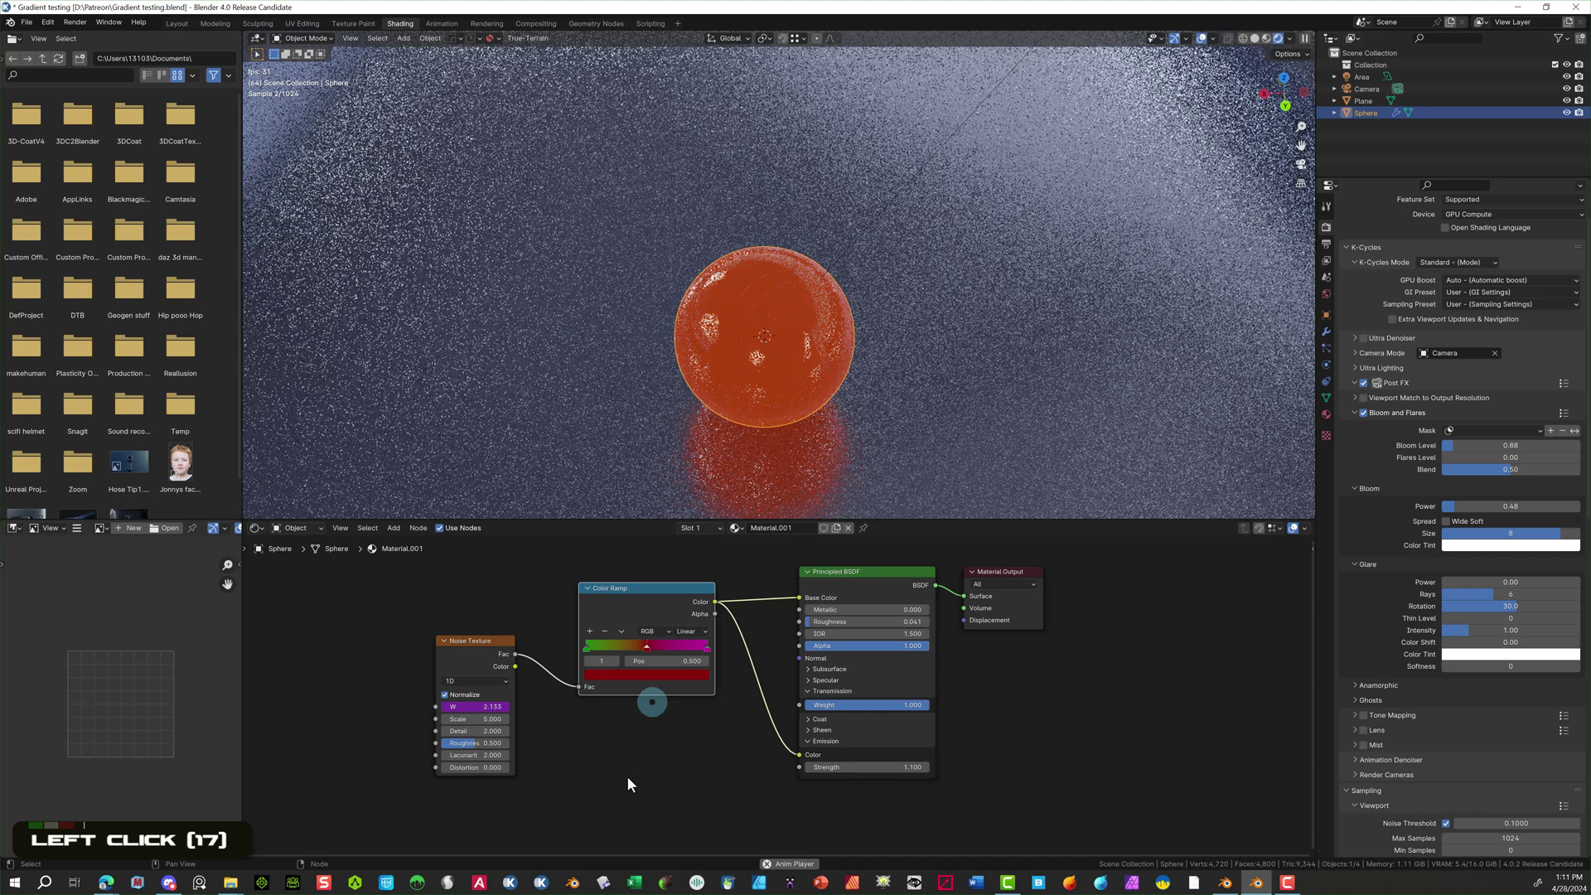
pyautogui.click(590, 631)
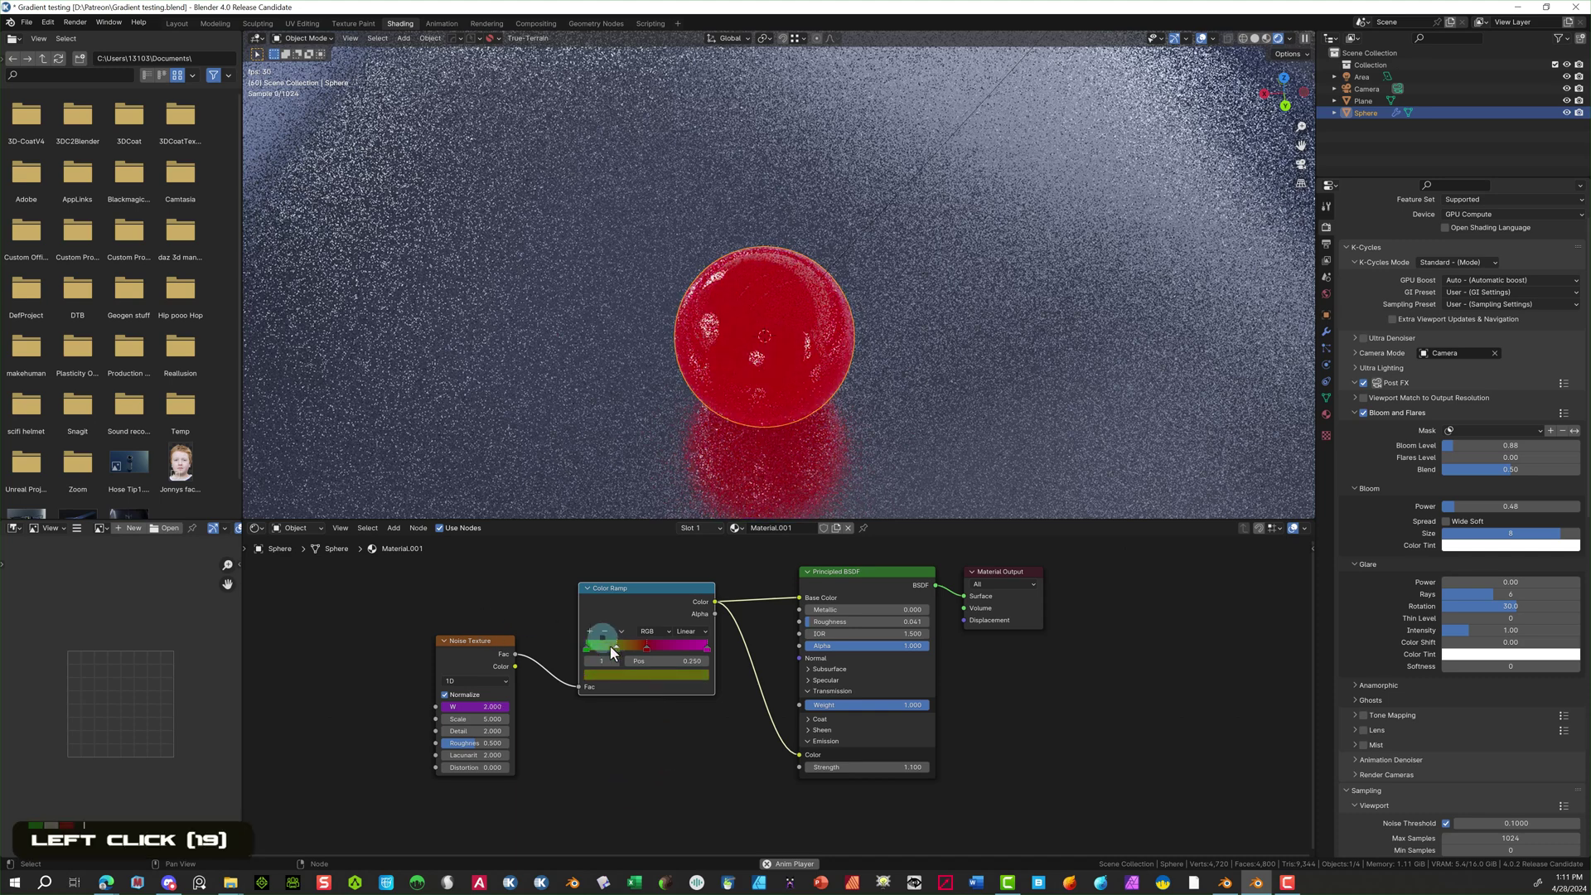
pyautogui.click(616, 648)
pyautogui.click(631, 669)
pyautogui.click(606, 515)
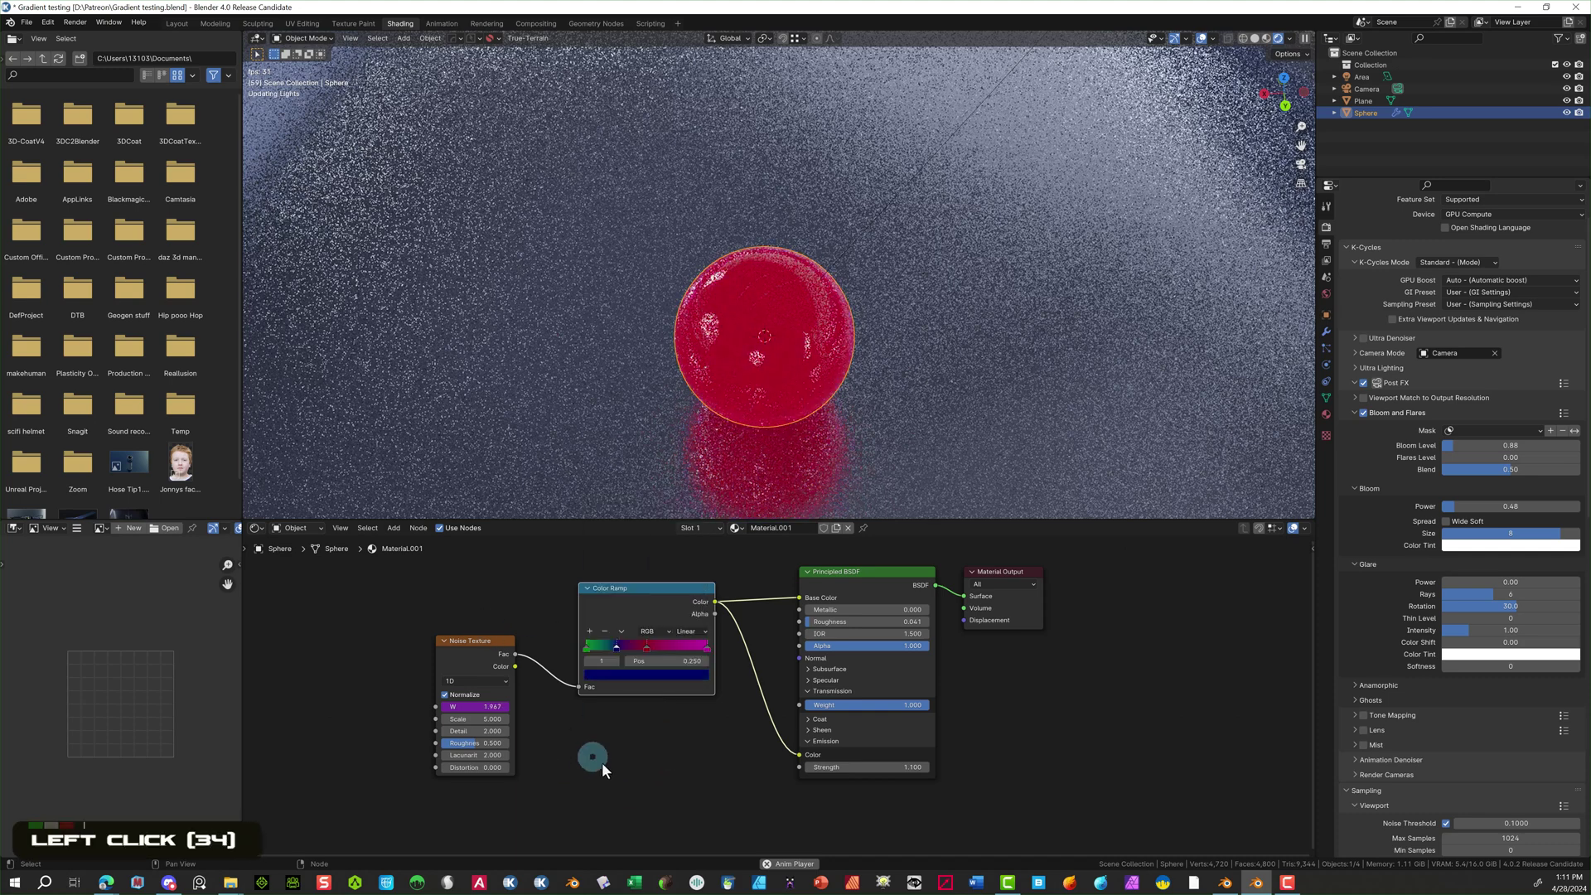
# Add another ramp stop and give it a new magenta hue.
pyautogui.click(590, 631)
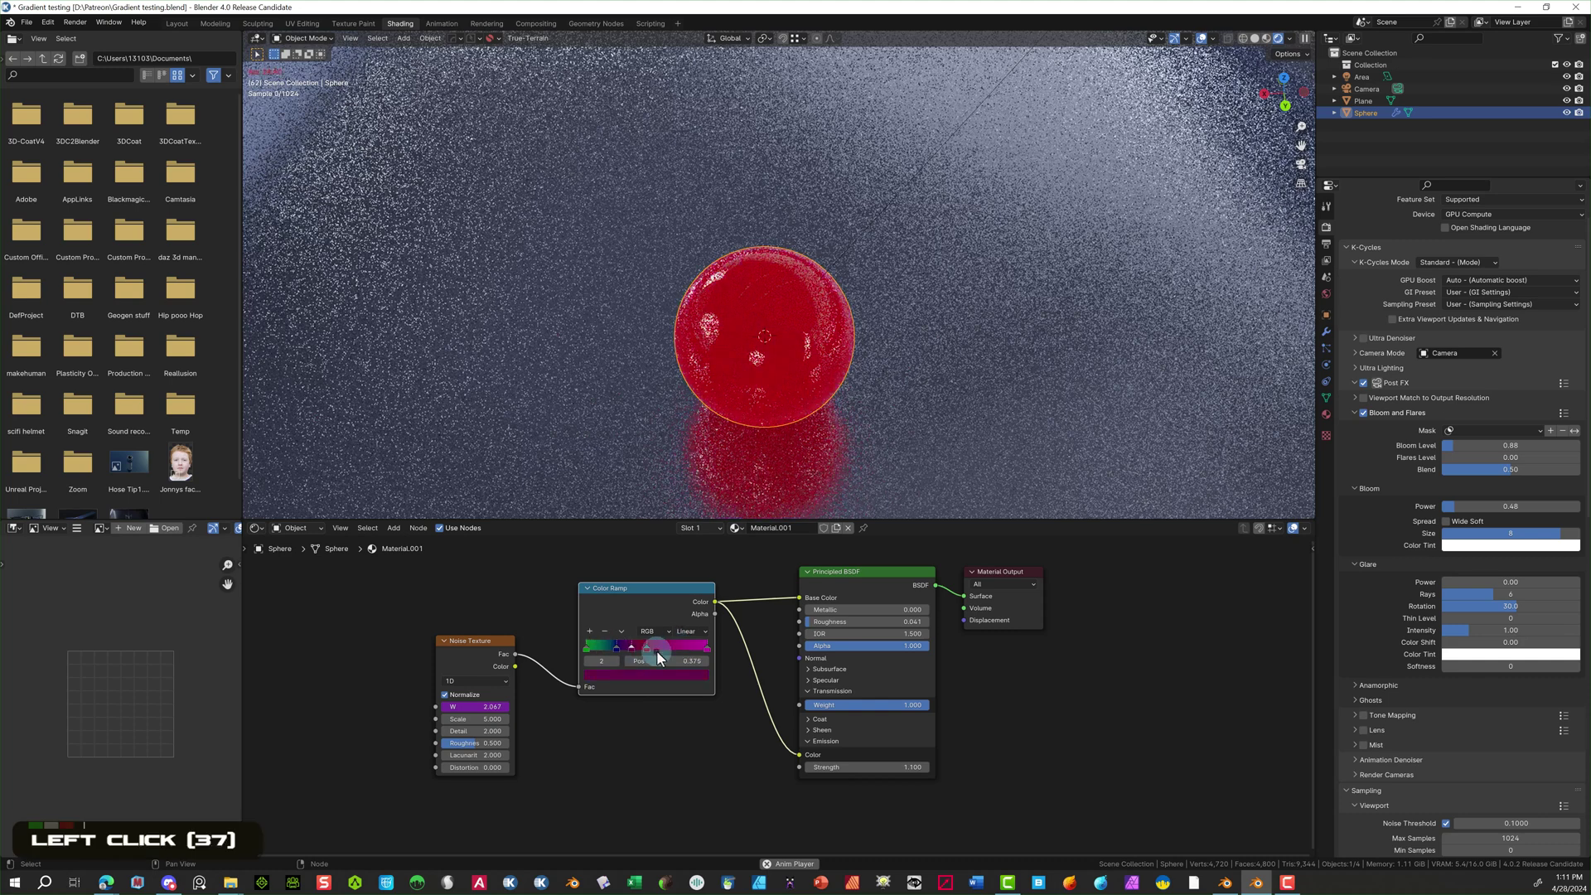
pyautogui.click(647, 674)
pyautogui.click(663, 564)
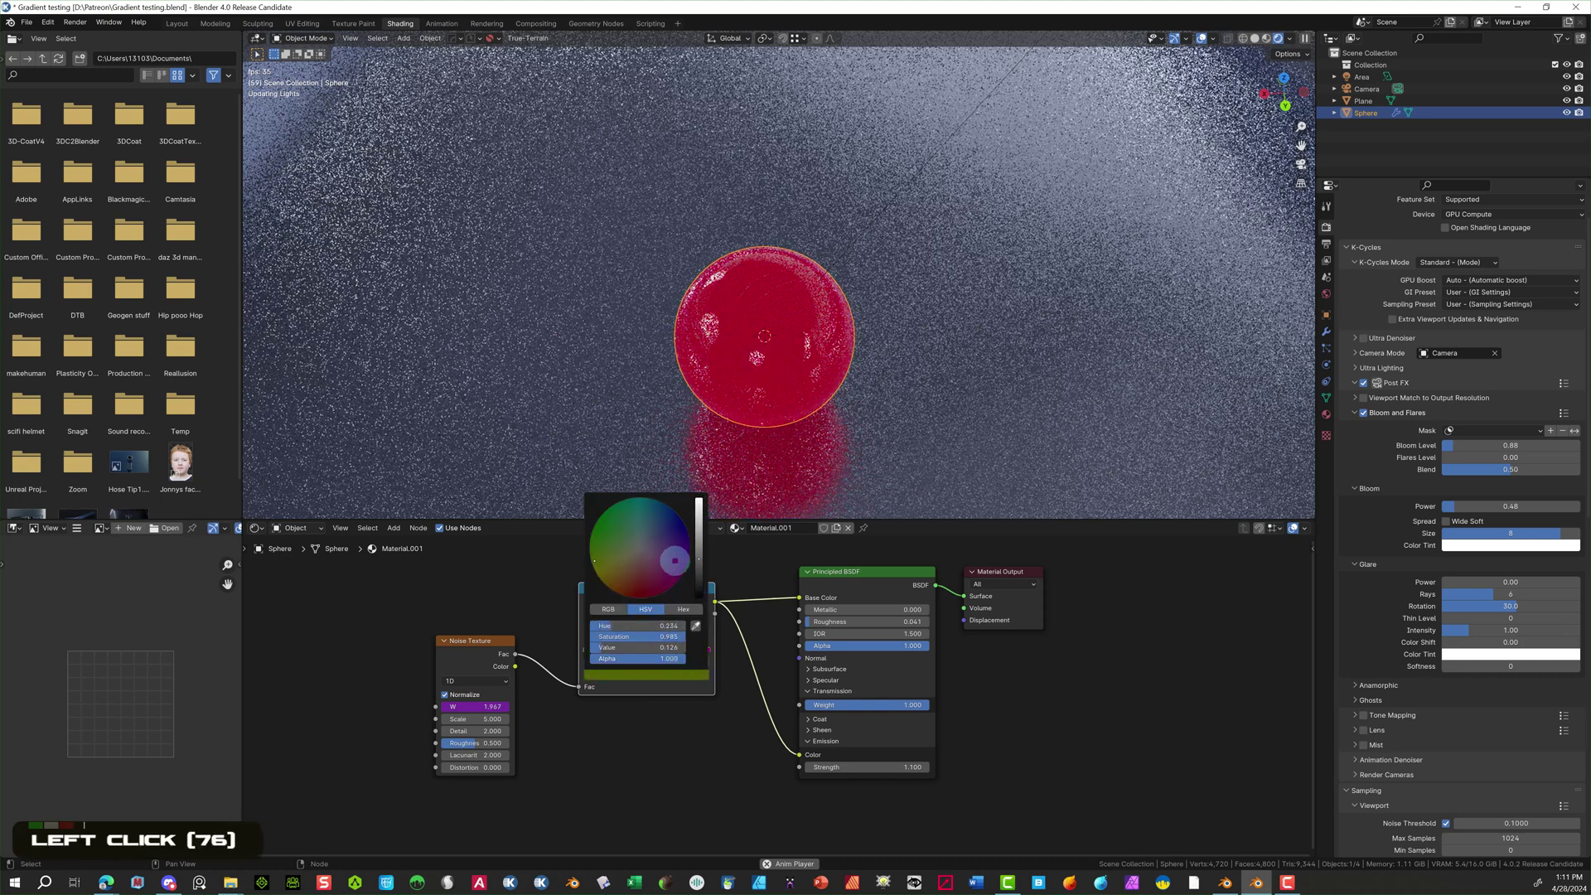
pyautogui.click(652, 745)
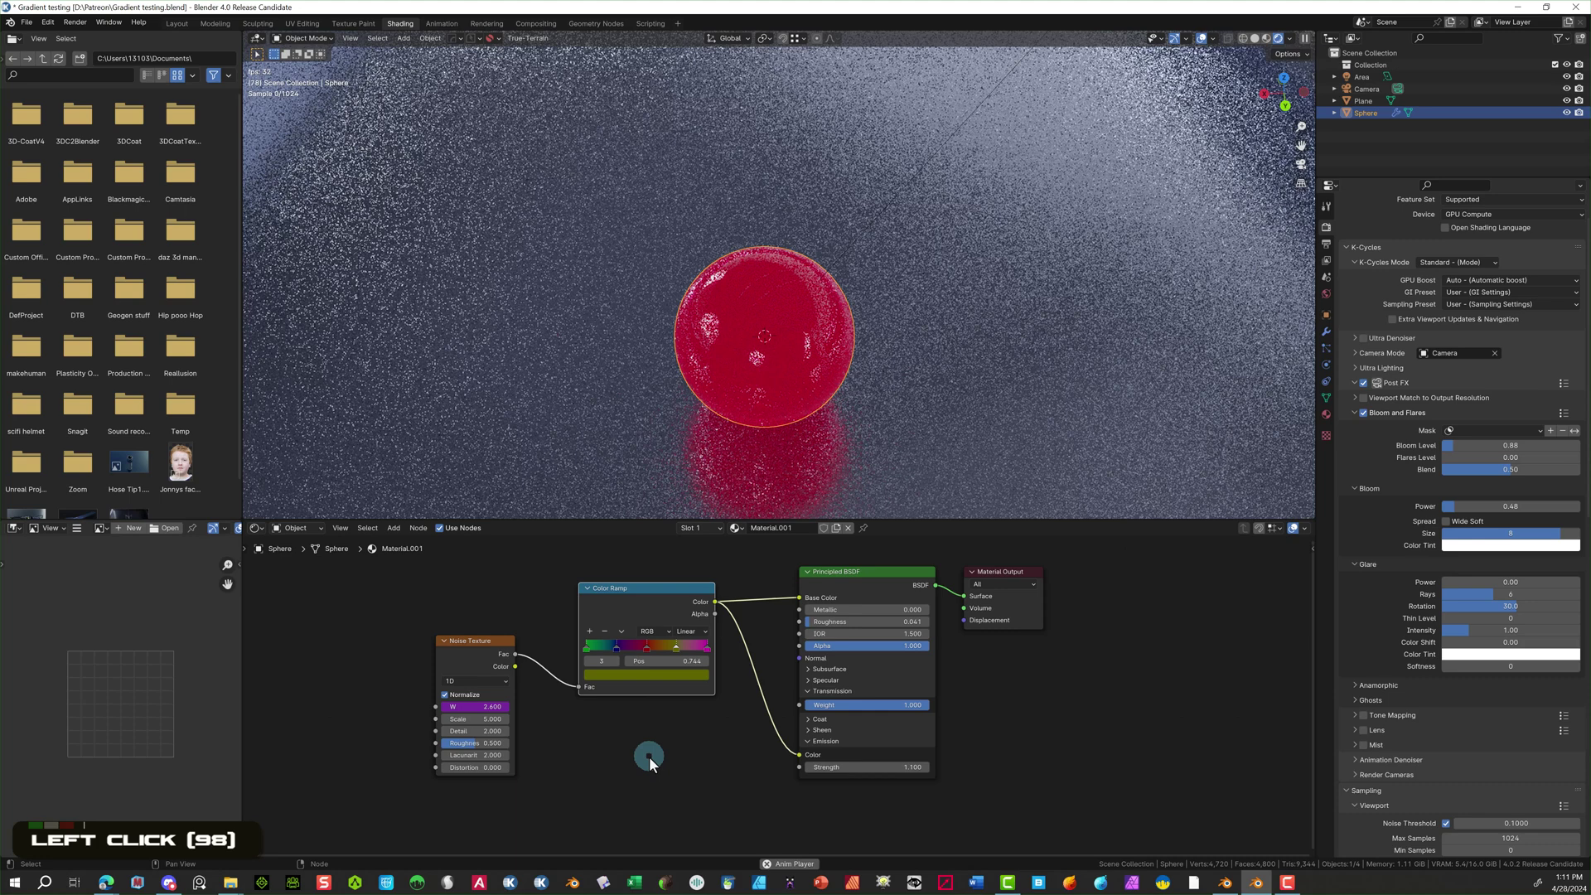
pyautogui.click(671, 758)
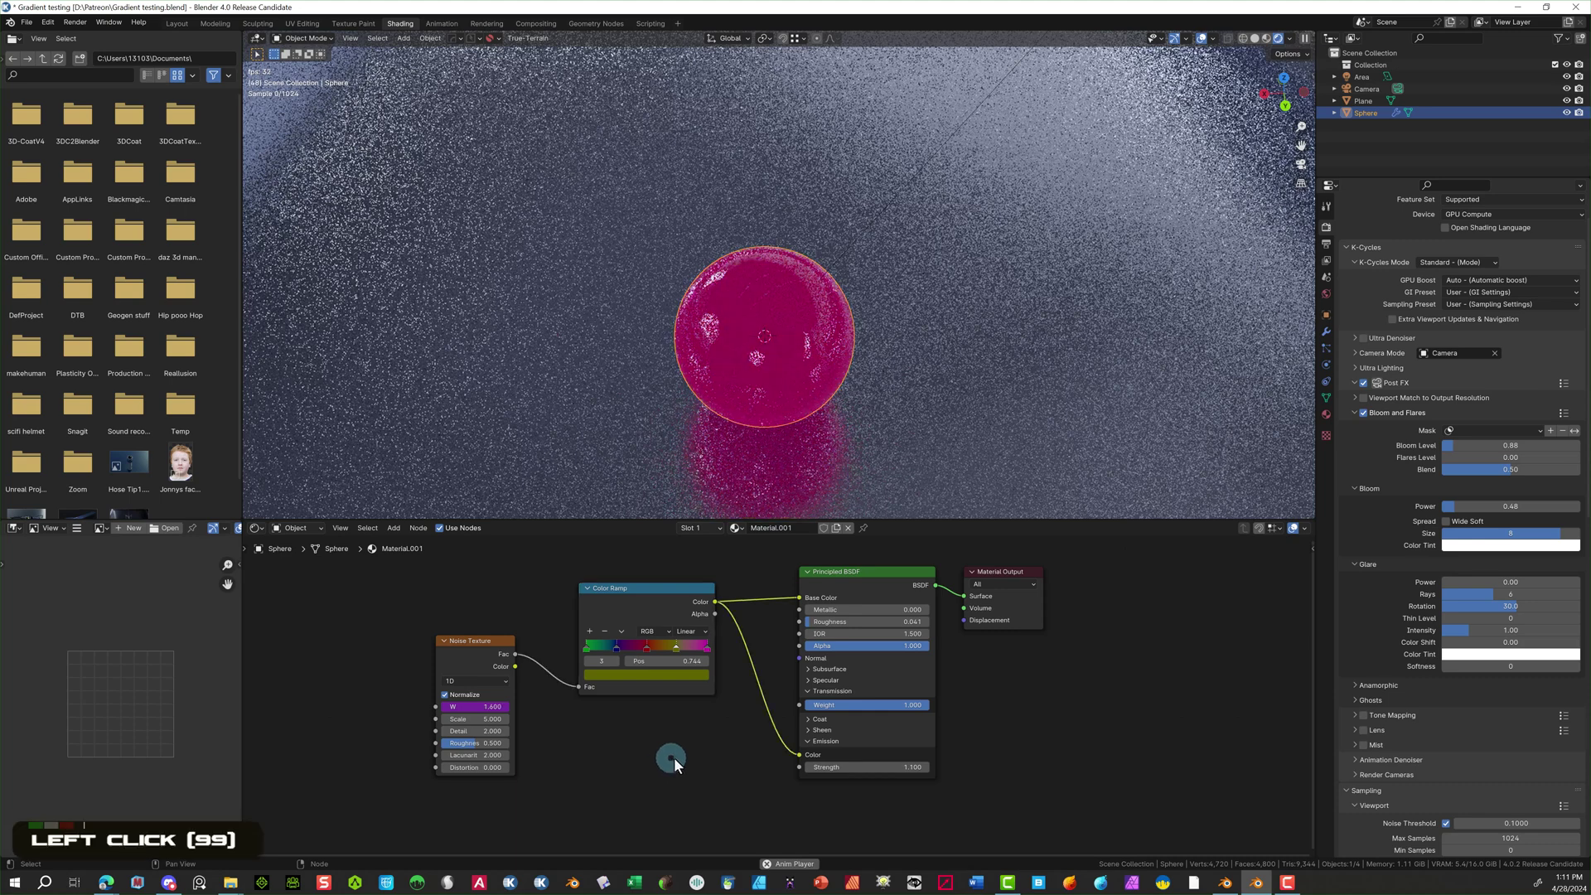